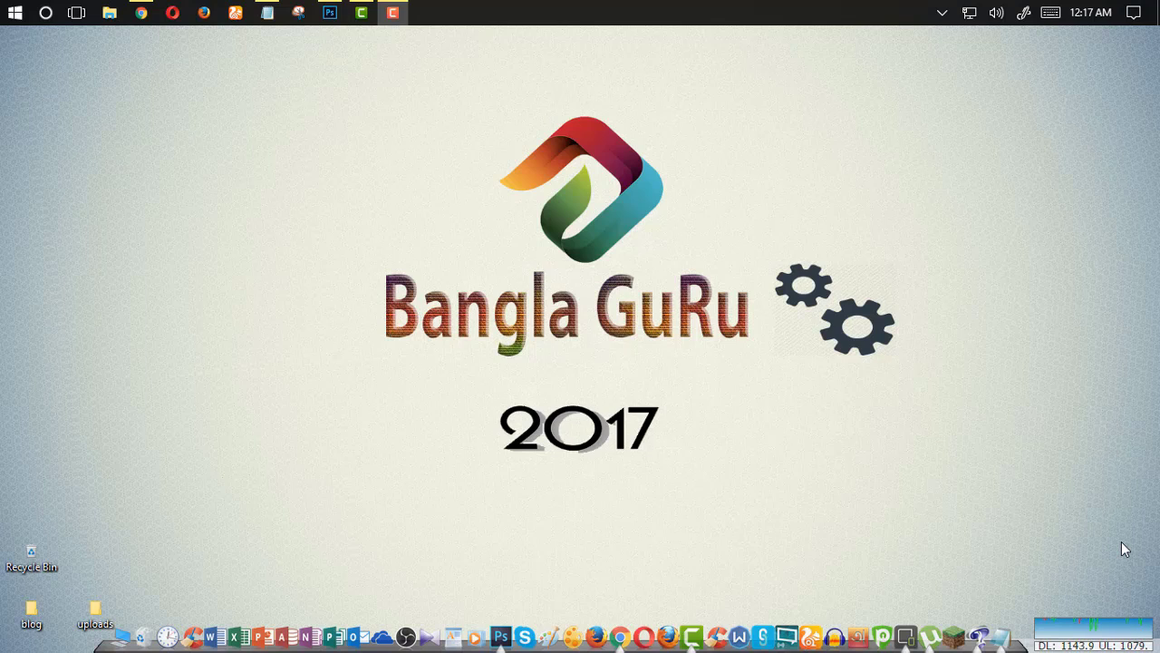
# Open the iPhone 7 Reviews 2017 blog's Blogger dashboard in the browser
pyautogui.click(141, 12)
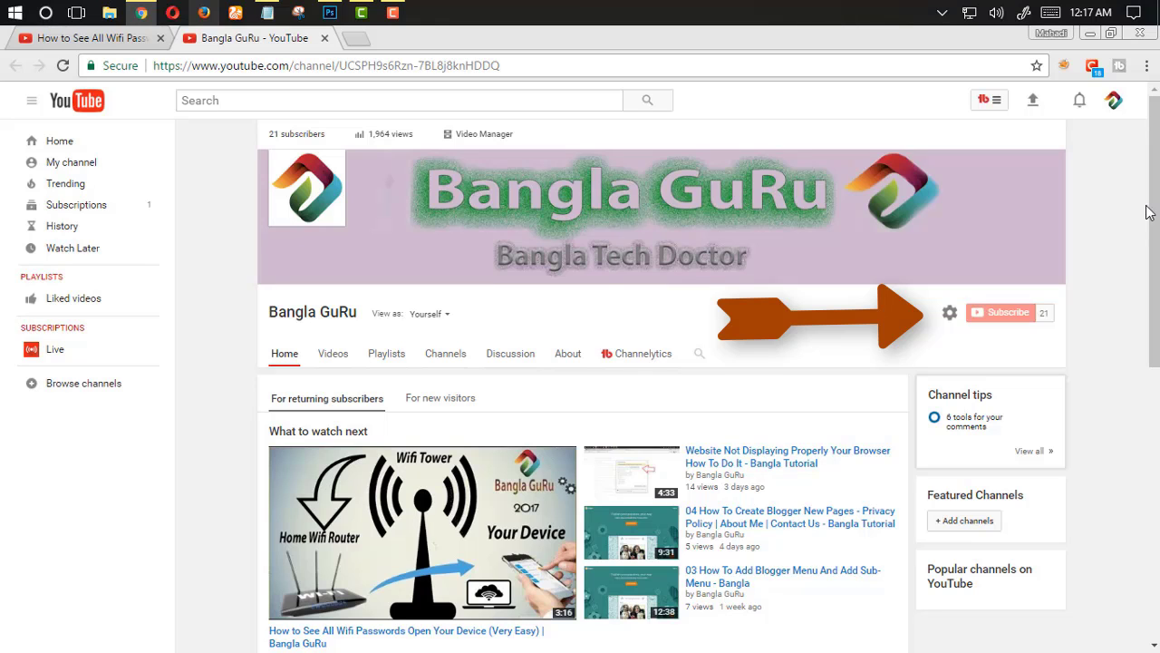
pyautogui.click(1089, 34)
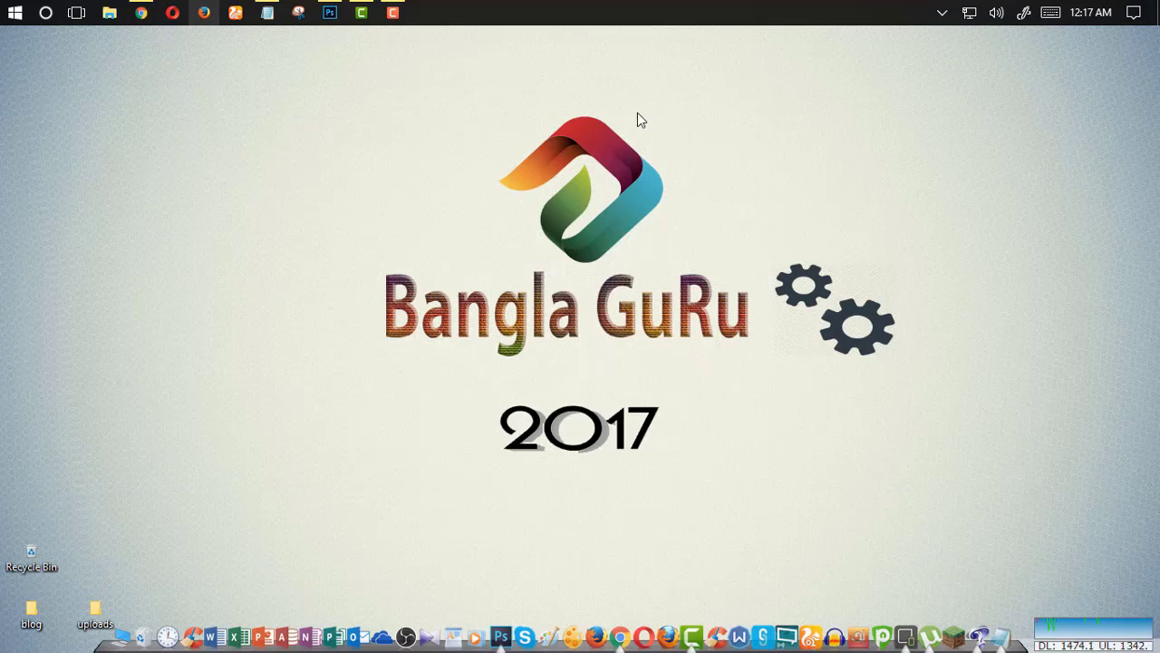
pyautogui.click(232, 15)
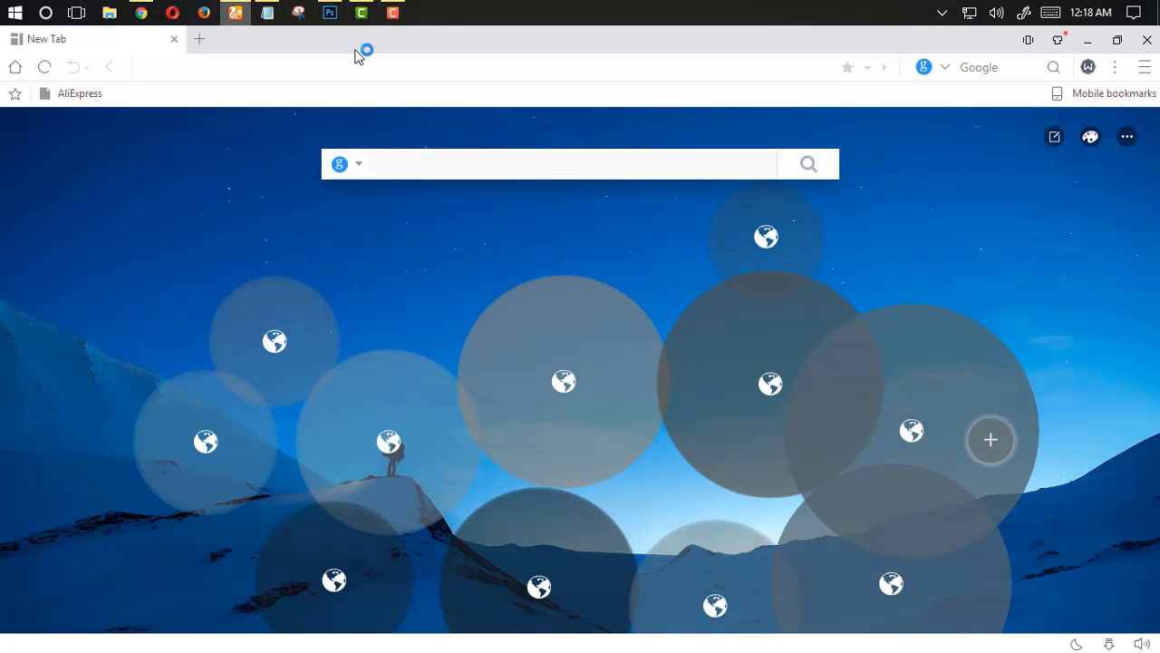
pyautogui.click(933, 396)
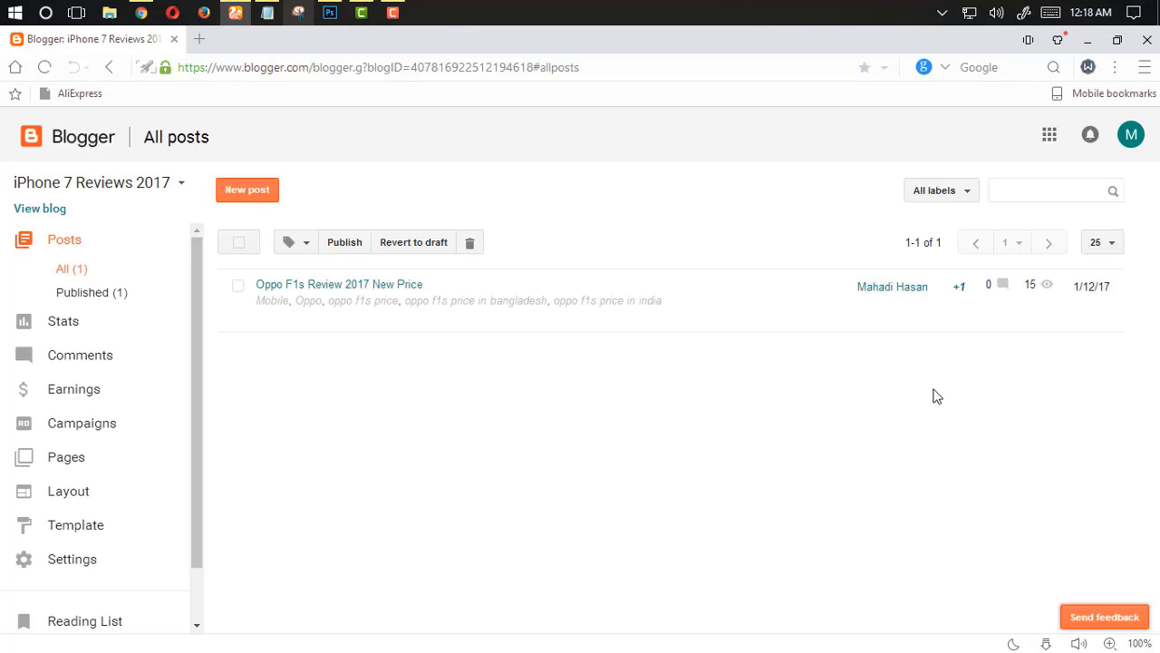
# Open the blog's Search preferences settings
pyautogui.click(71, 559)
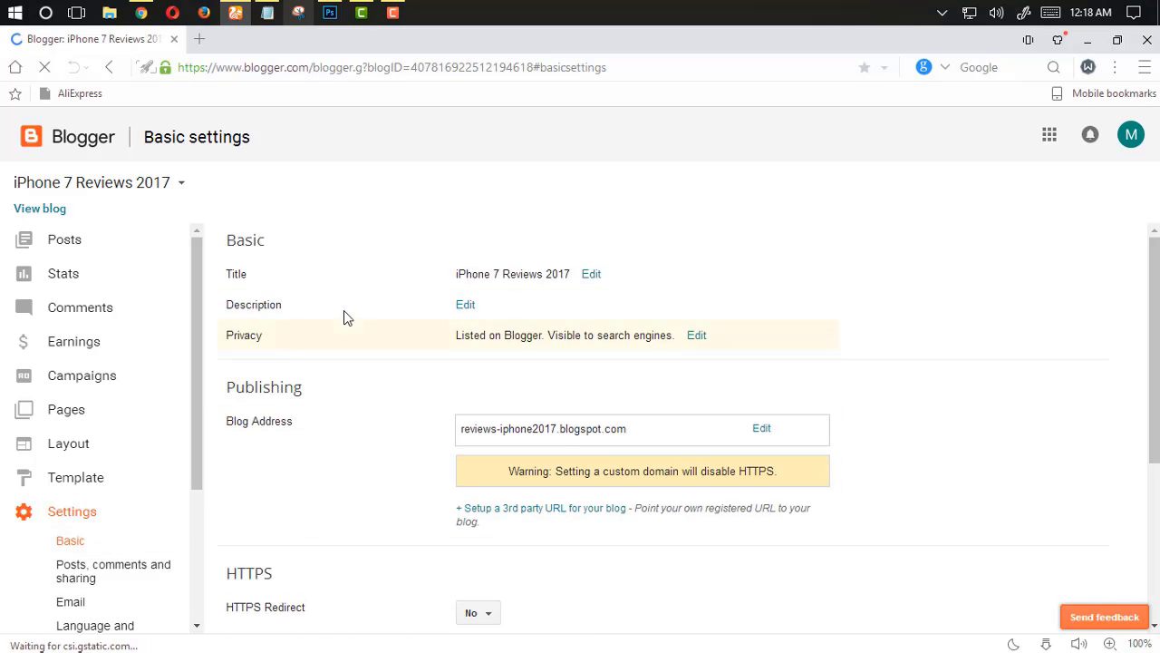
pyautogui.scroll(-2, 282, 474)
pyautogui.scroll(-2, 136, 542)
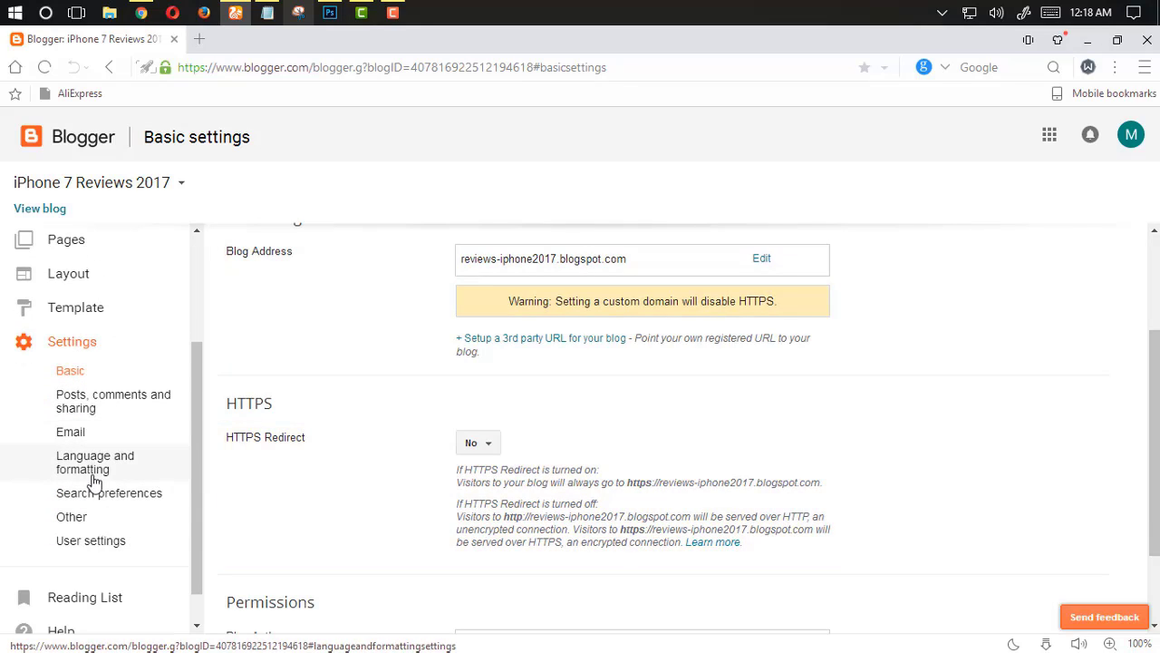
pyautogui.click(143, 496)
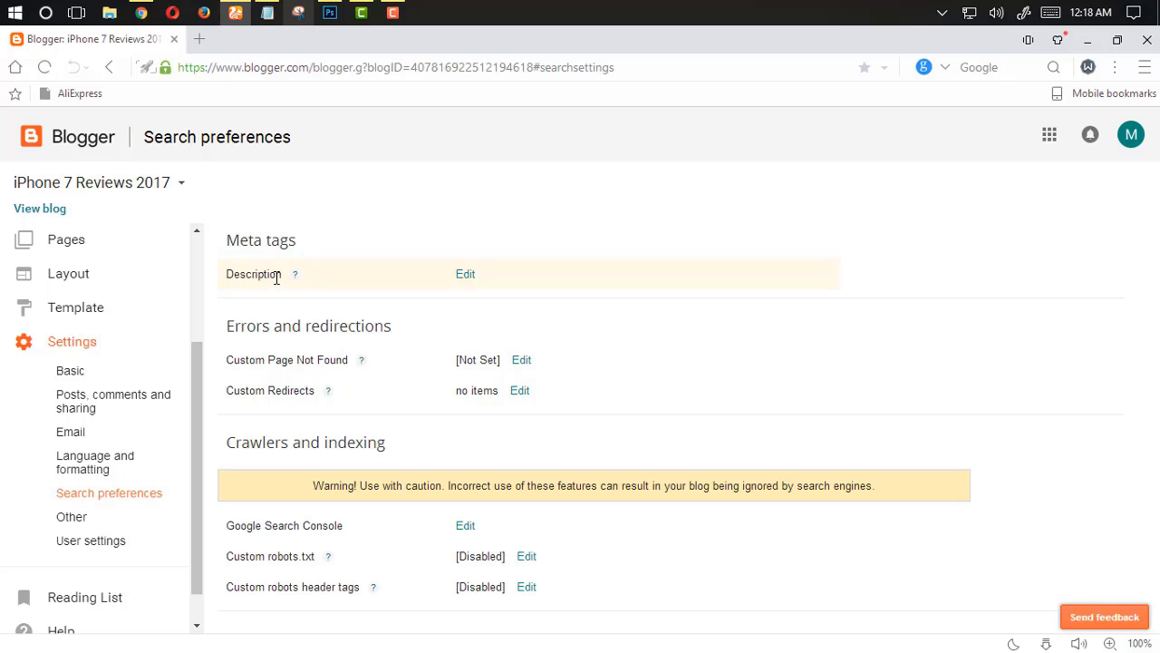
# Open the meta tags description editor and enable the search description
pyautogui.moveTo(279, 277); pyautogui.dragTo(229, 275)
pyautogui.click(285, 273)
pyautogui.click(465, 274)
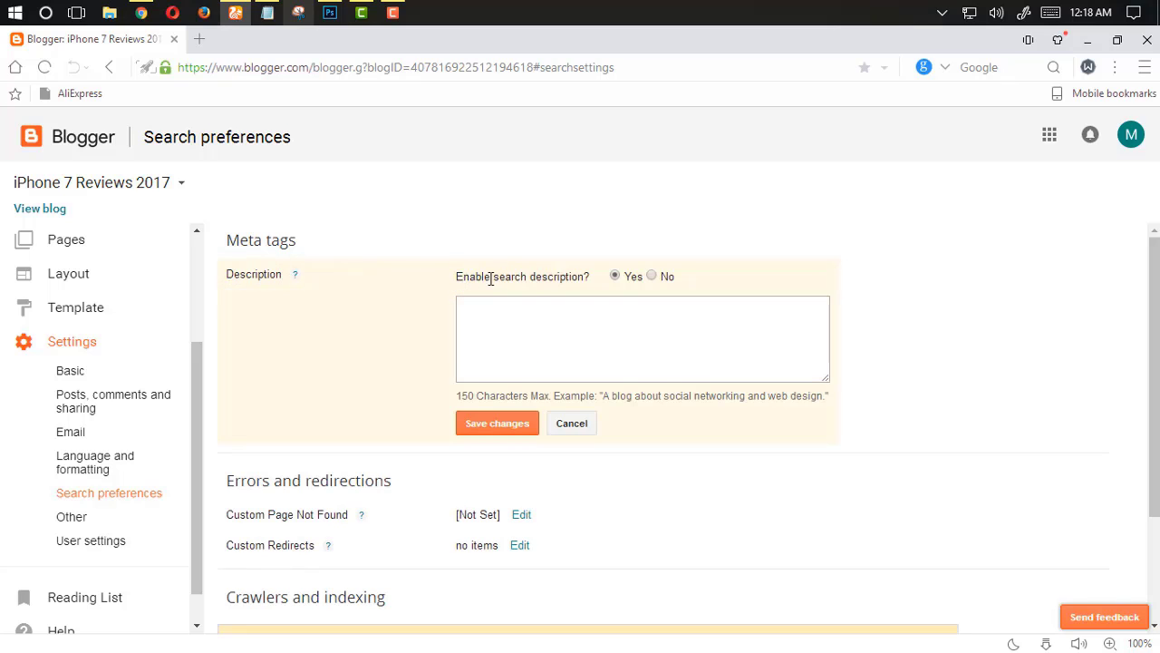
pyautogui.click(643, 313)
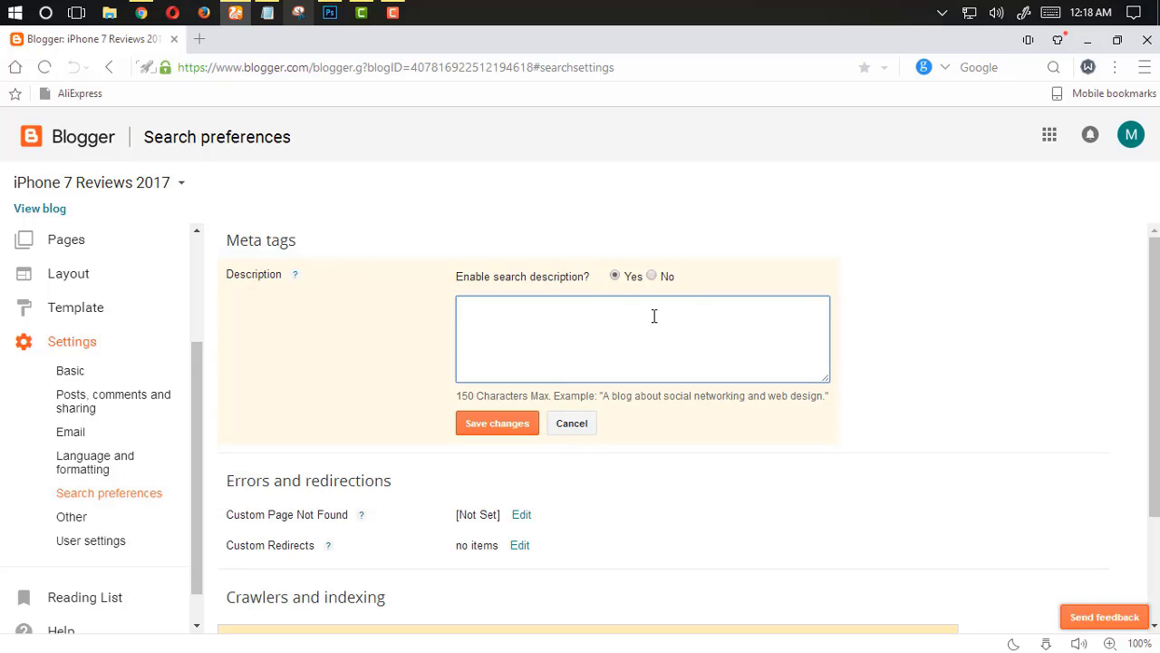
pyautogui.click(652, 275)
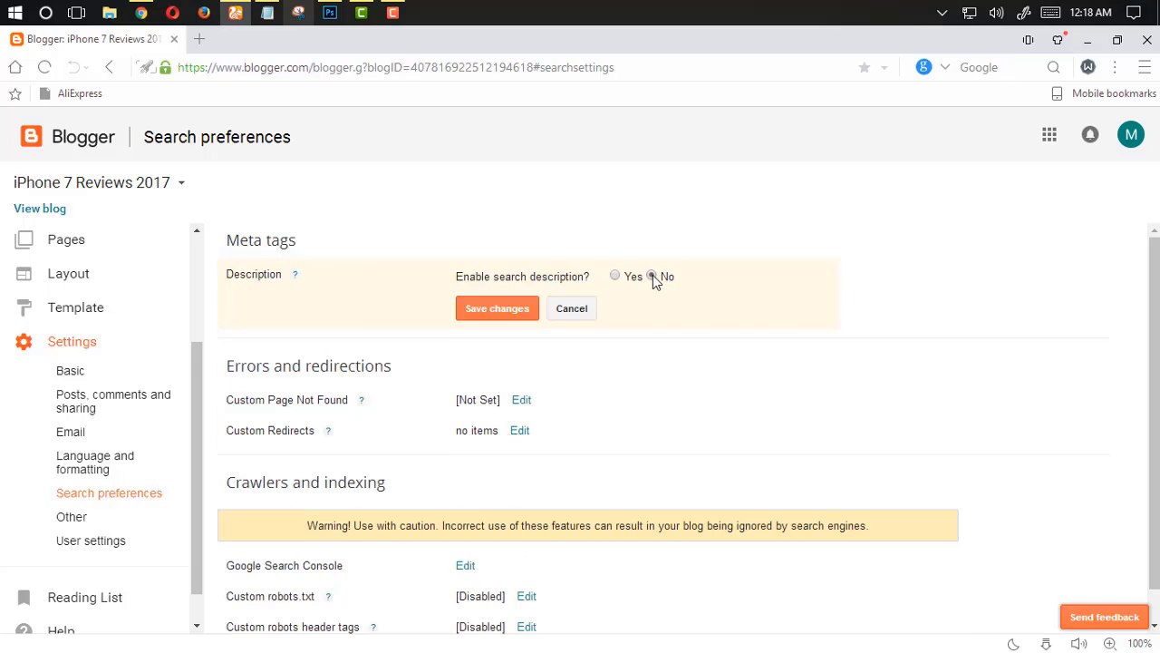
pyautogui.click(615, 278)
pyautogui.click(591, 328)
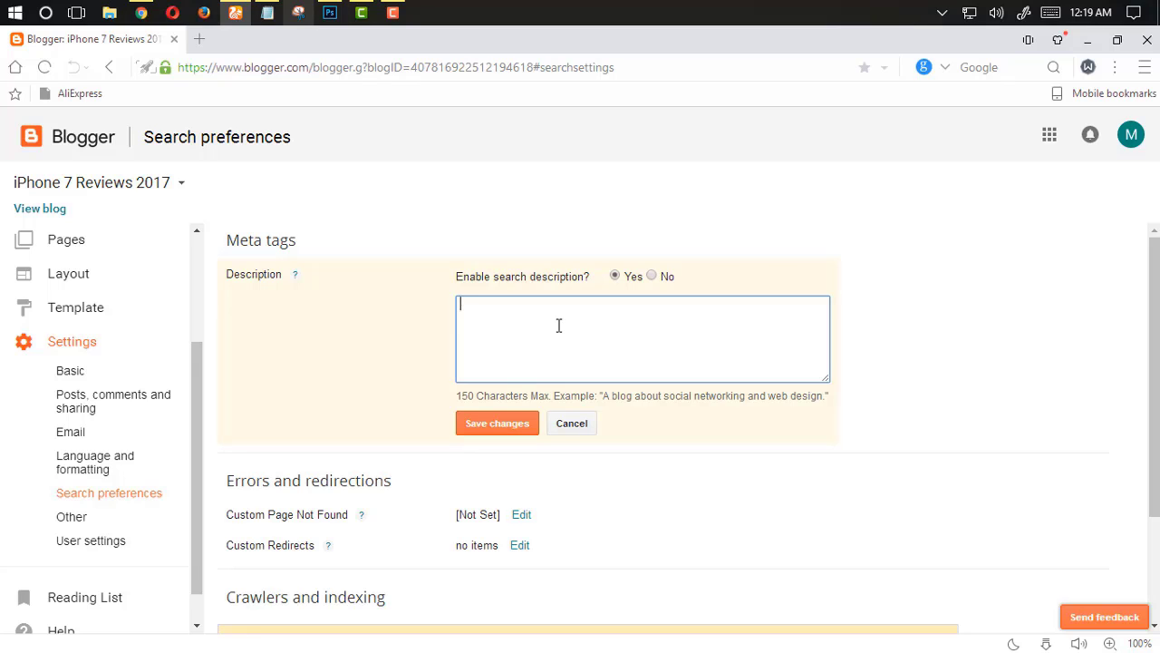
# Copy the prepared description text line from the Notepad document
pyautogui.click(268, 13)
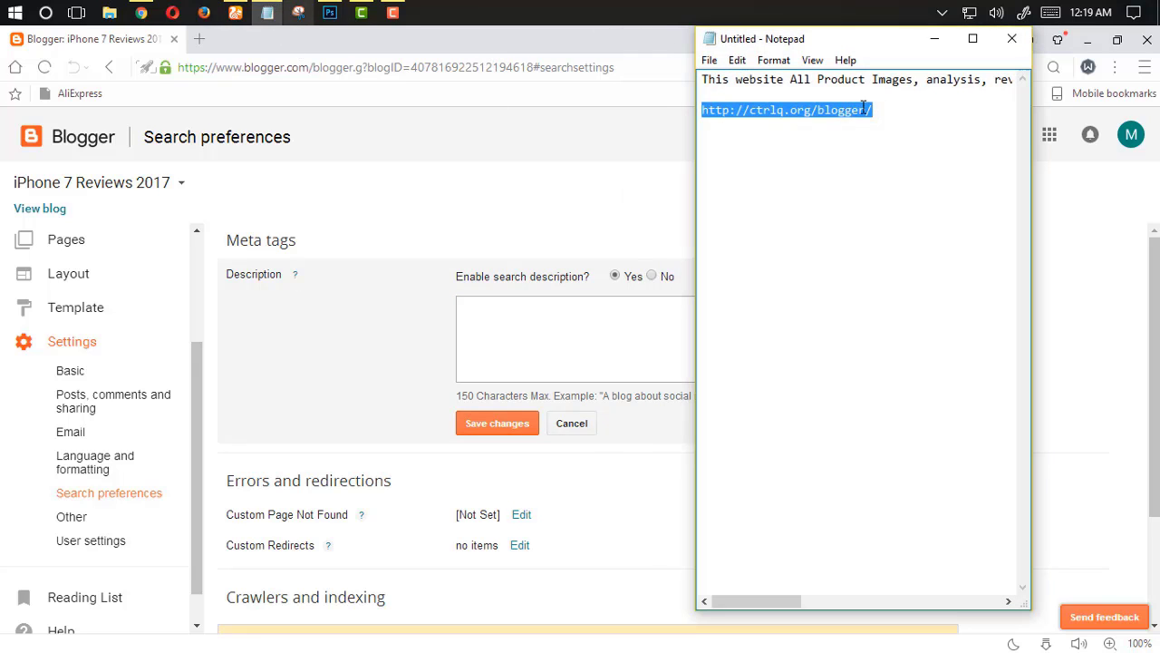
pyautogui.click(877, 86)
pyautogui.moveTo(752, 95); pyautogui.dragTo(695, 84)
pyautogui.hotkey('ctrl', 'c')
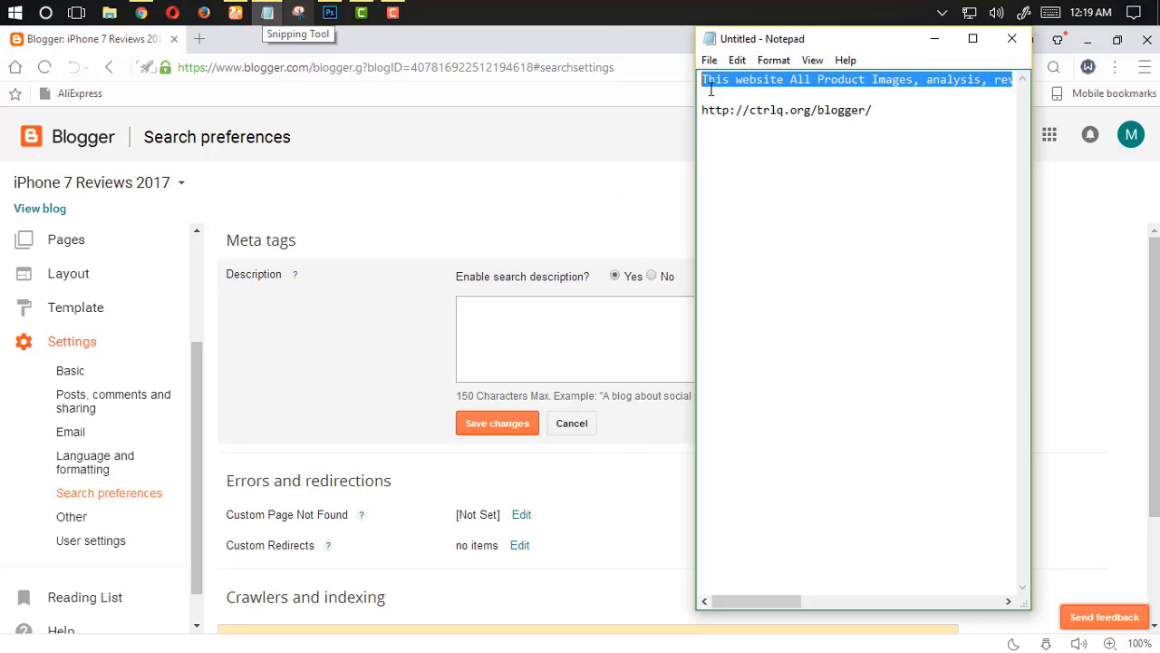
# Paste the description into the search description box and save the changes
pyautogui.click(561, 305)
pyautogui.hotkey('ctrl', 'v')
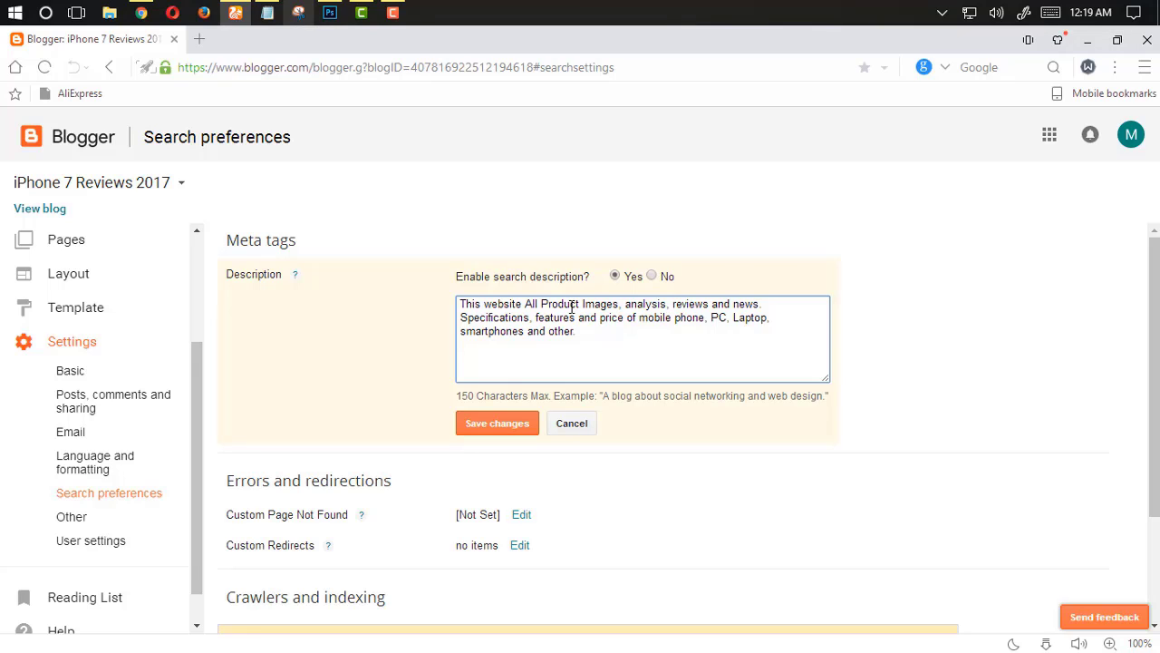
pyautogui.moveTo(798, 324); pyautogui.dragTo(586, 316)
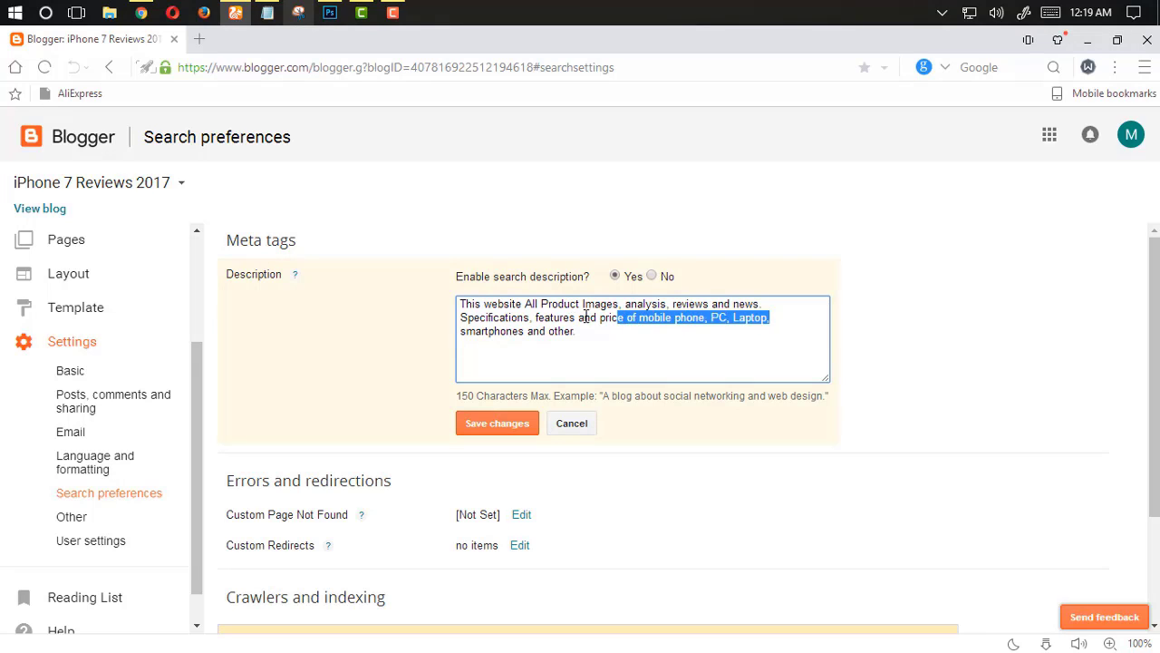
pyautogui.click(276, 374)
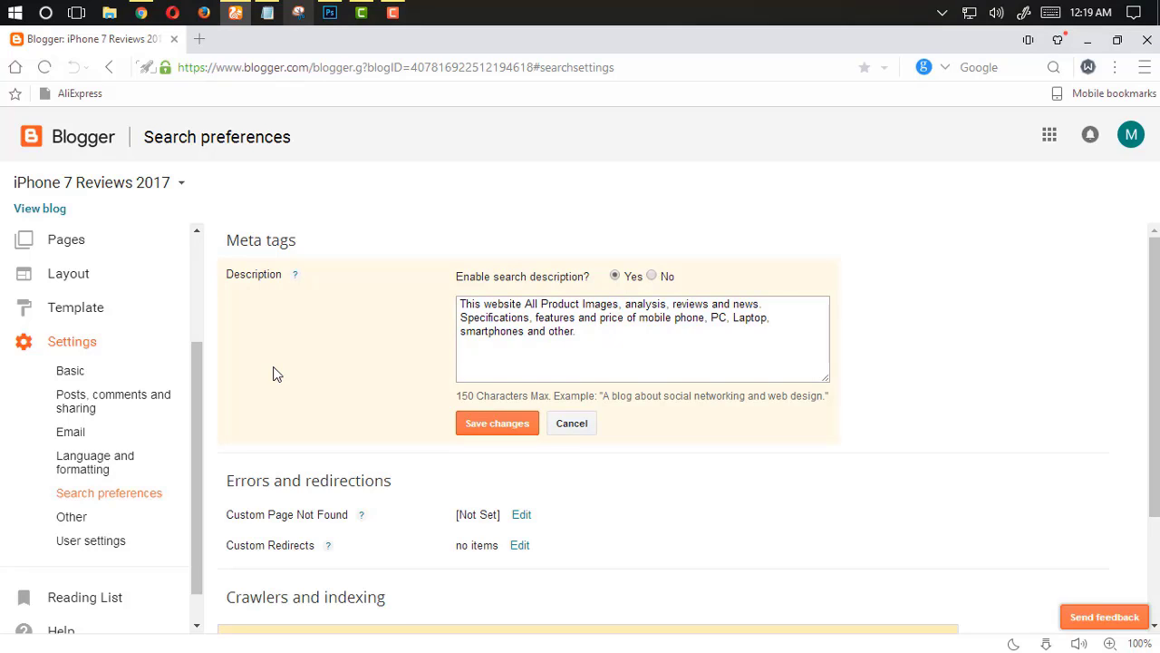
pyautogui.click(496, 425)
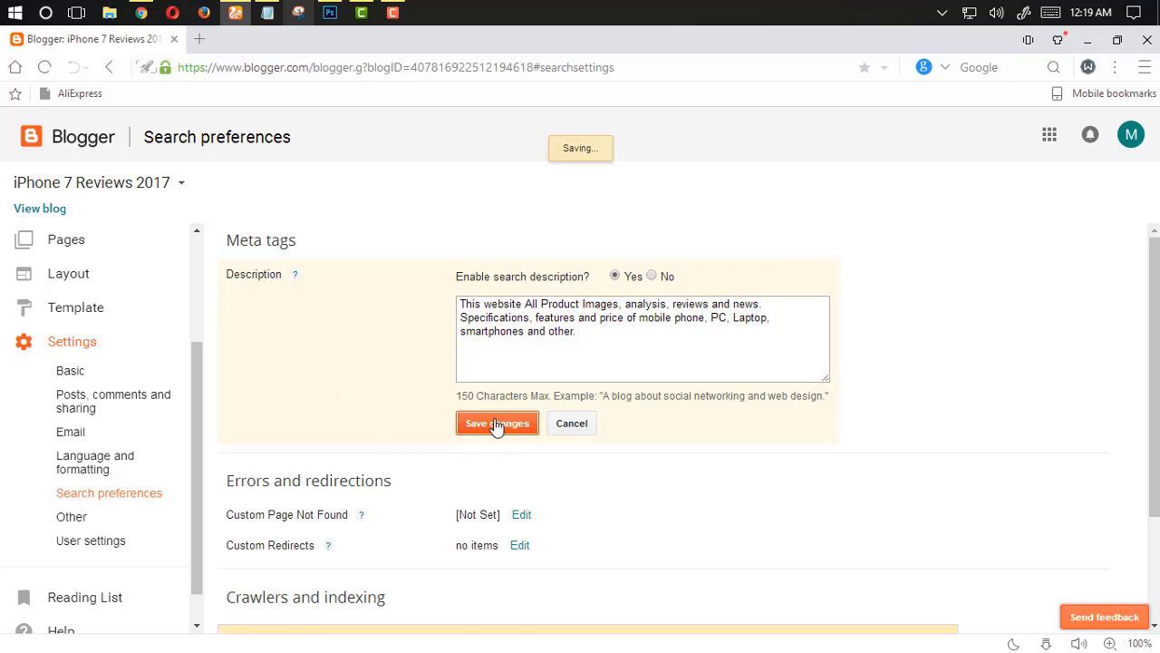
# Enable custom robots.txt content and place the cursor in its text box
pyautogui.scroll(-1, 417, 350)
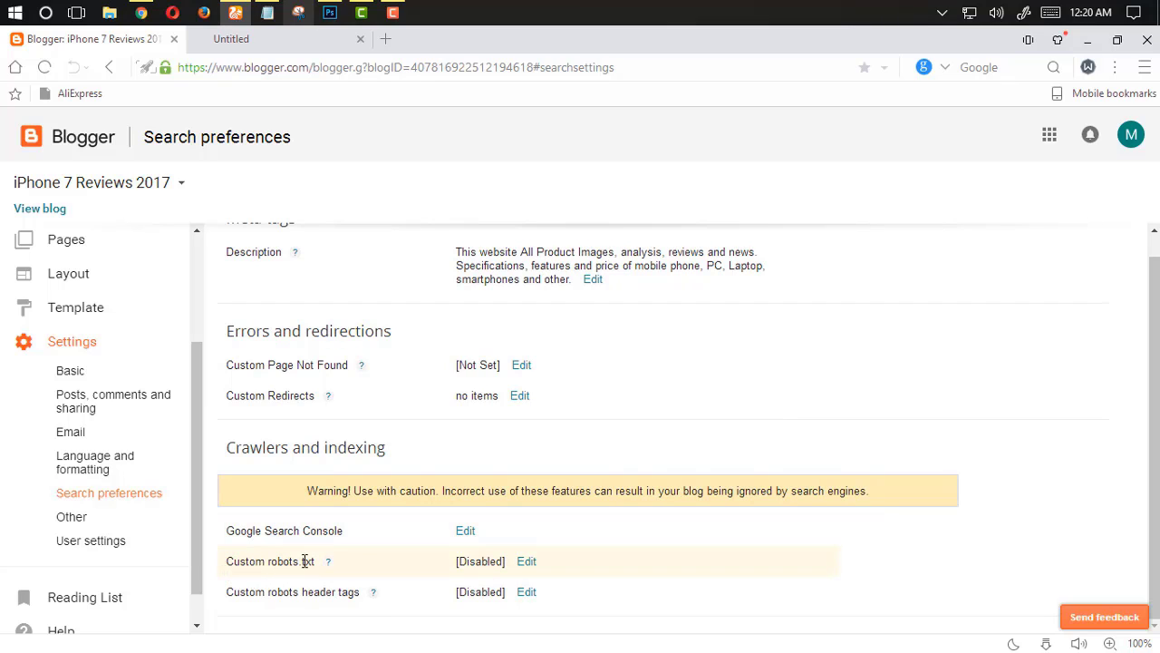
pyautogui.click(527, 562)
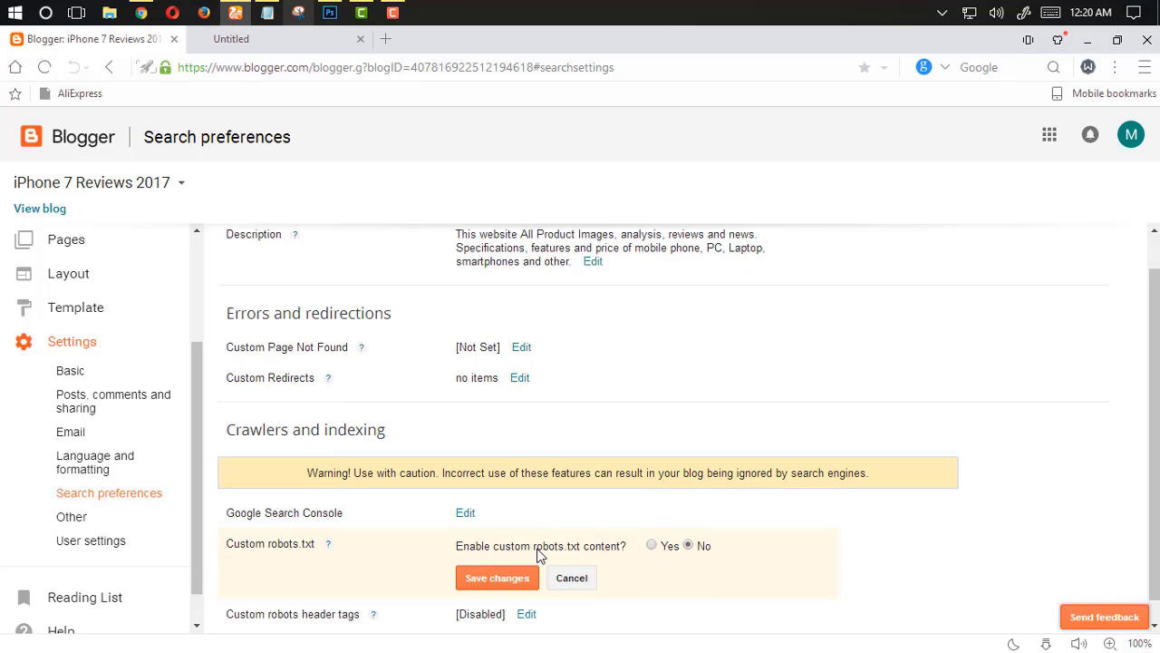
pyautogui.click(652, 526)
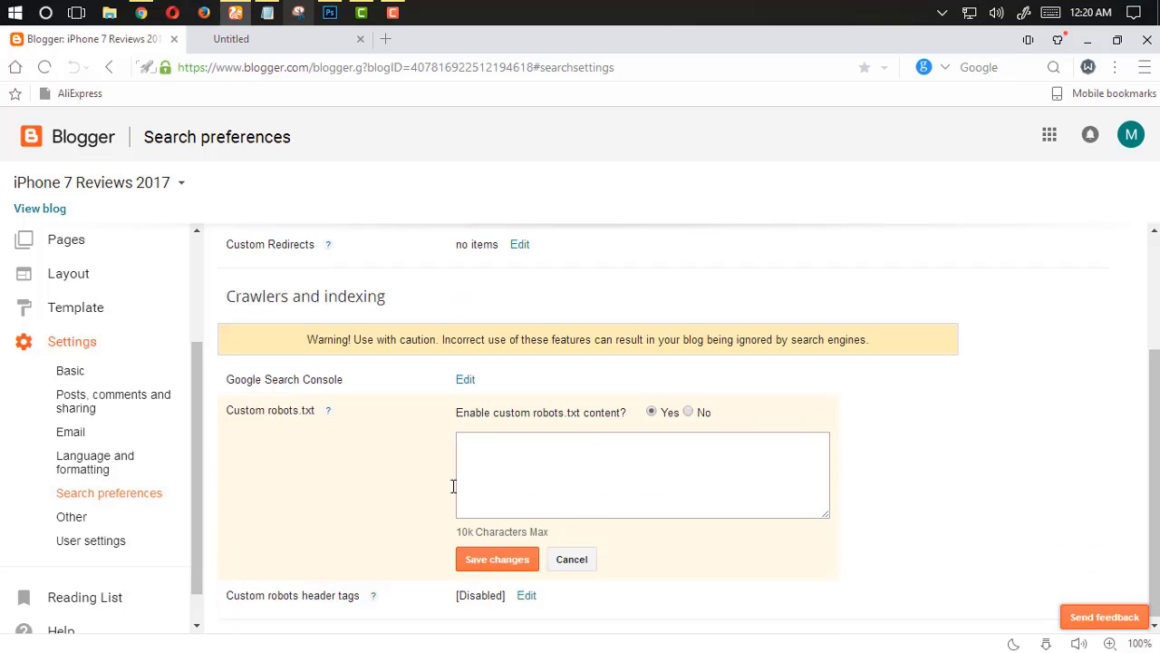
pyautogui.click(561, 463)
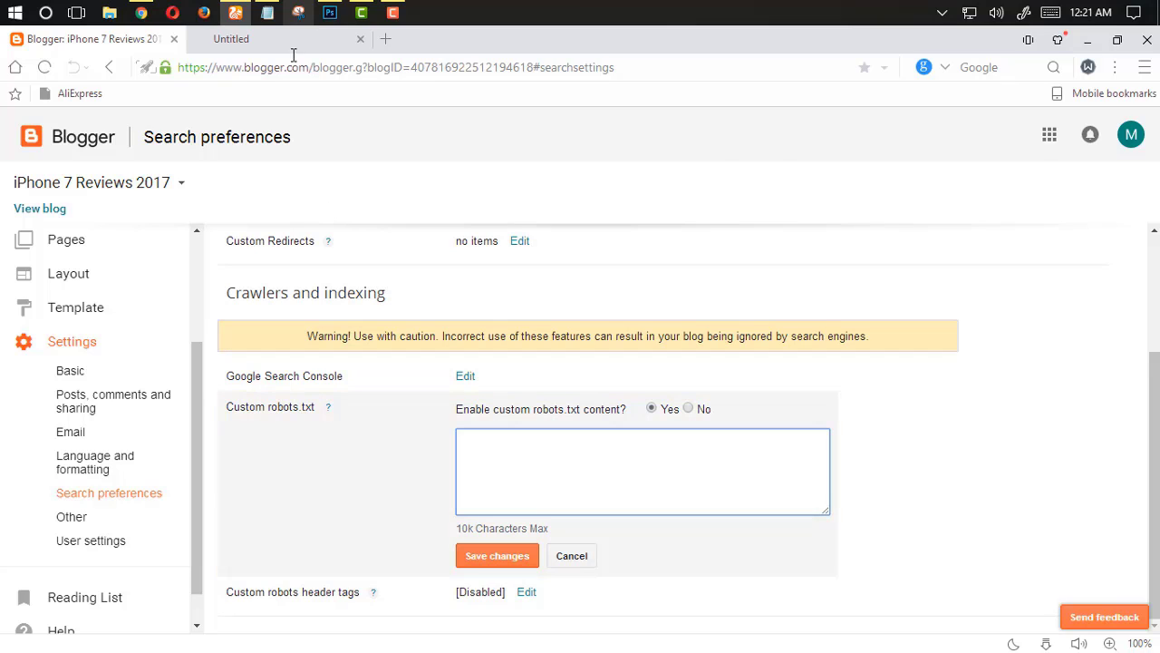
pyautogui.click(268, 13)
pyautogui.moveTo(897, 116); pyautogui.dragTo(626, 127)
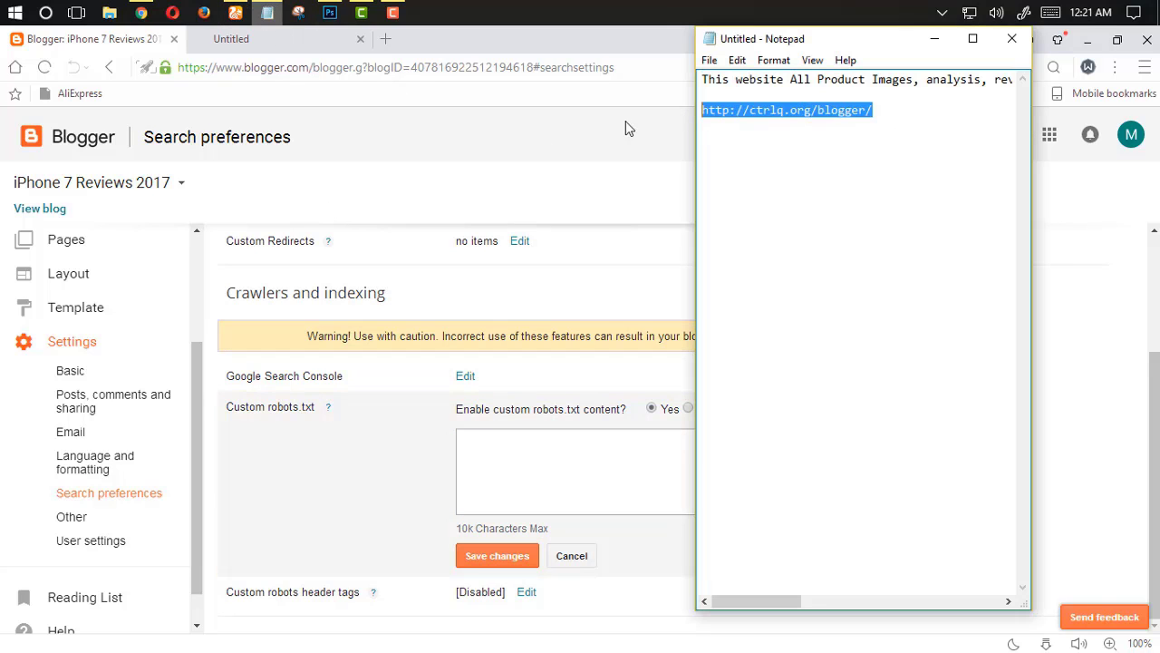
pyautogui.click(256, 43)
pyautogui.click(257, 43)
pyautogui.click(272, 73)
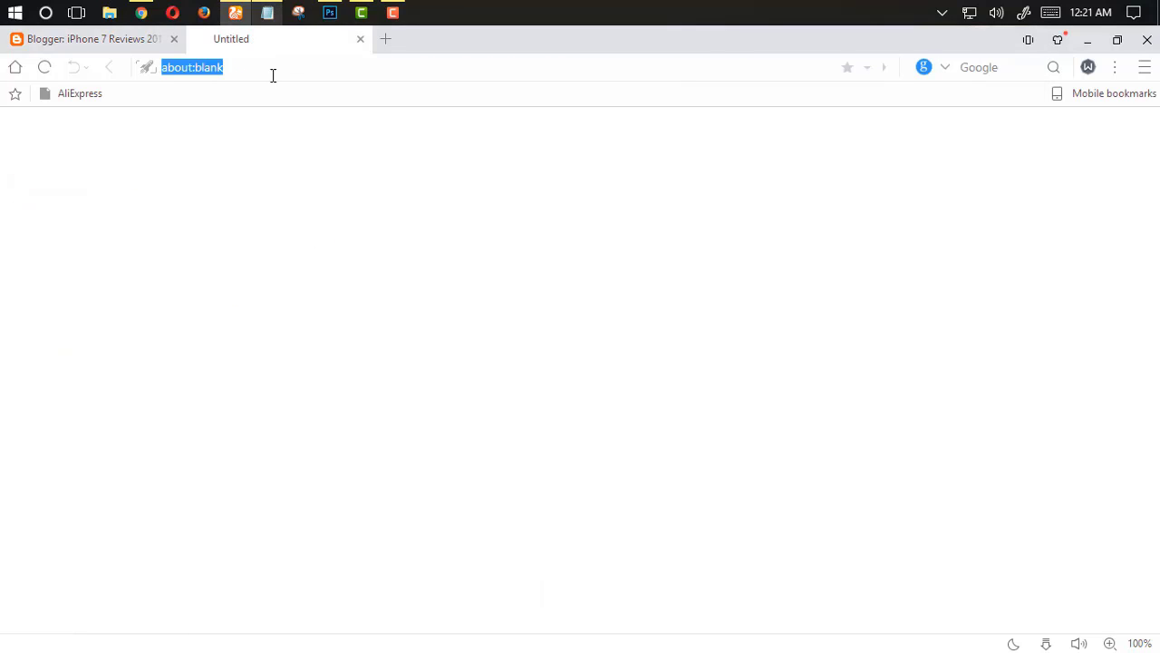
pyautogui.hotkey('ctrl', 'v')
pyautogui.press('Return')
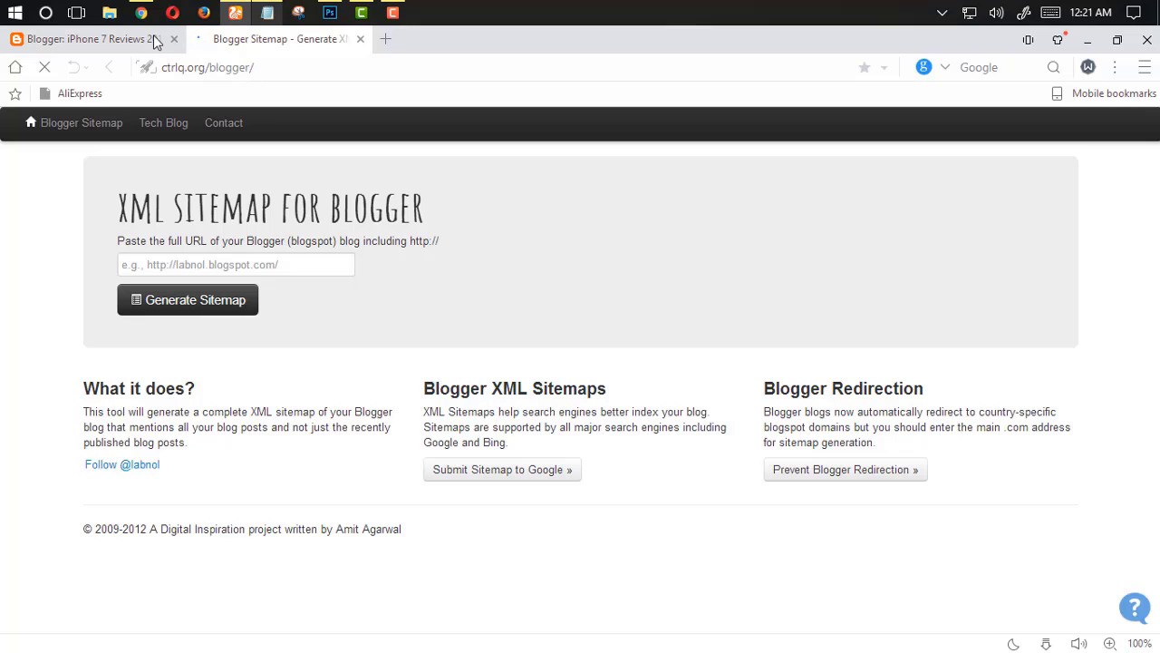
# Open the blog itself and copy its address from the address bar
pyautogui.click(134, 42)
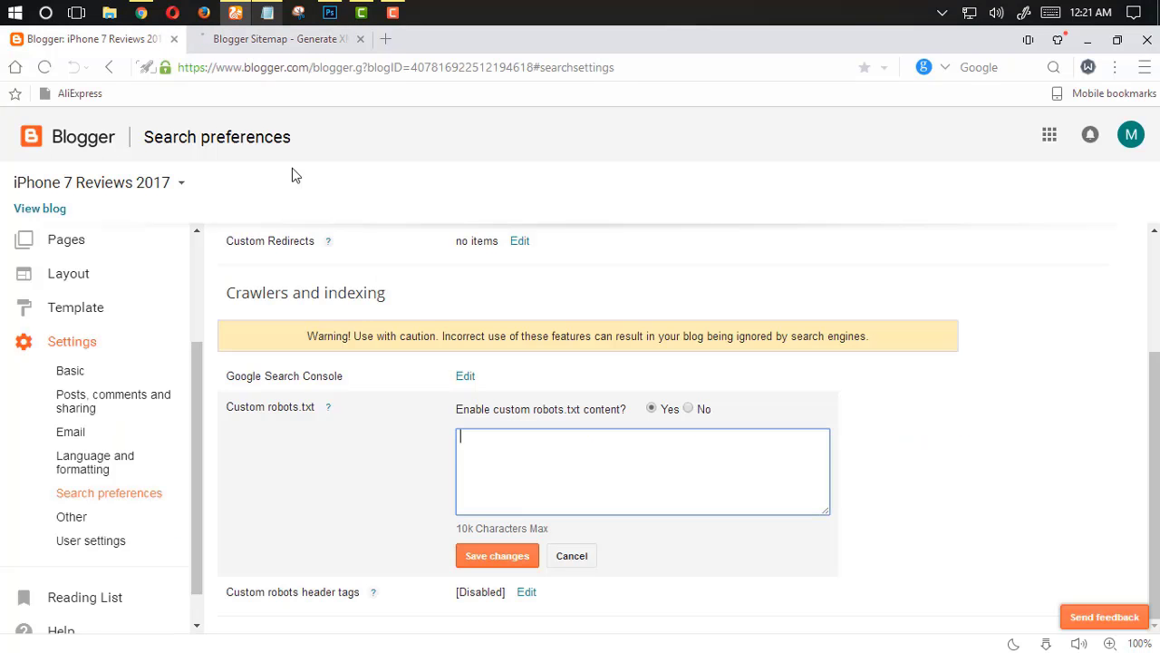
pyautogui.click(258, 40)
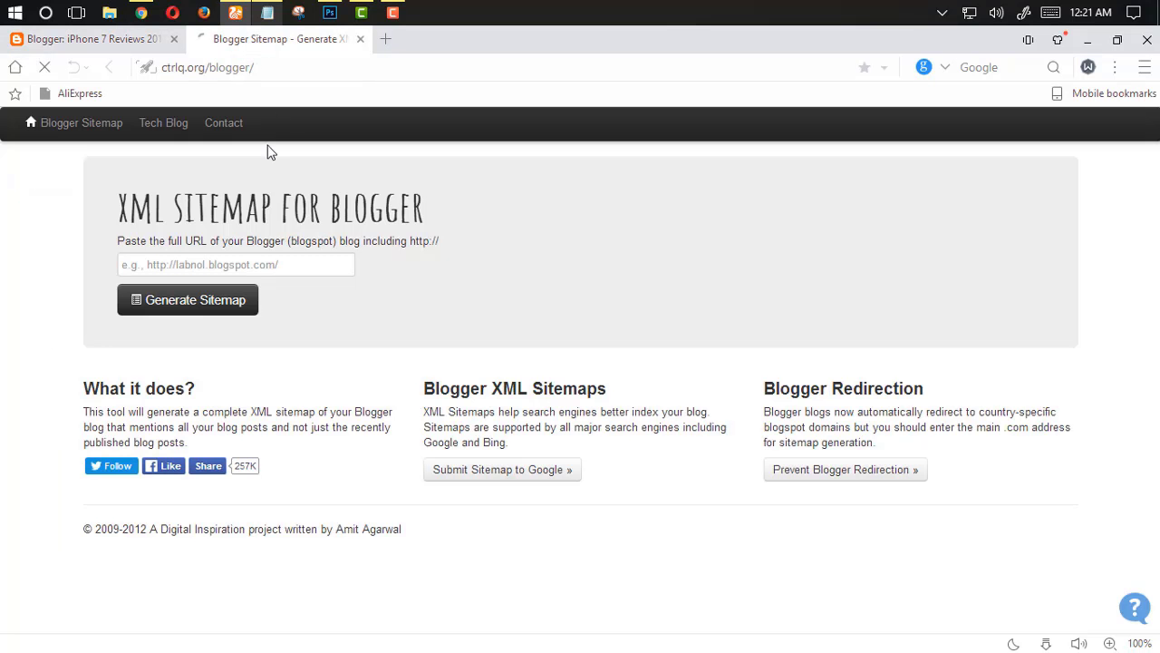
pyautogui.click(116, 41)
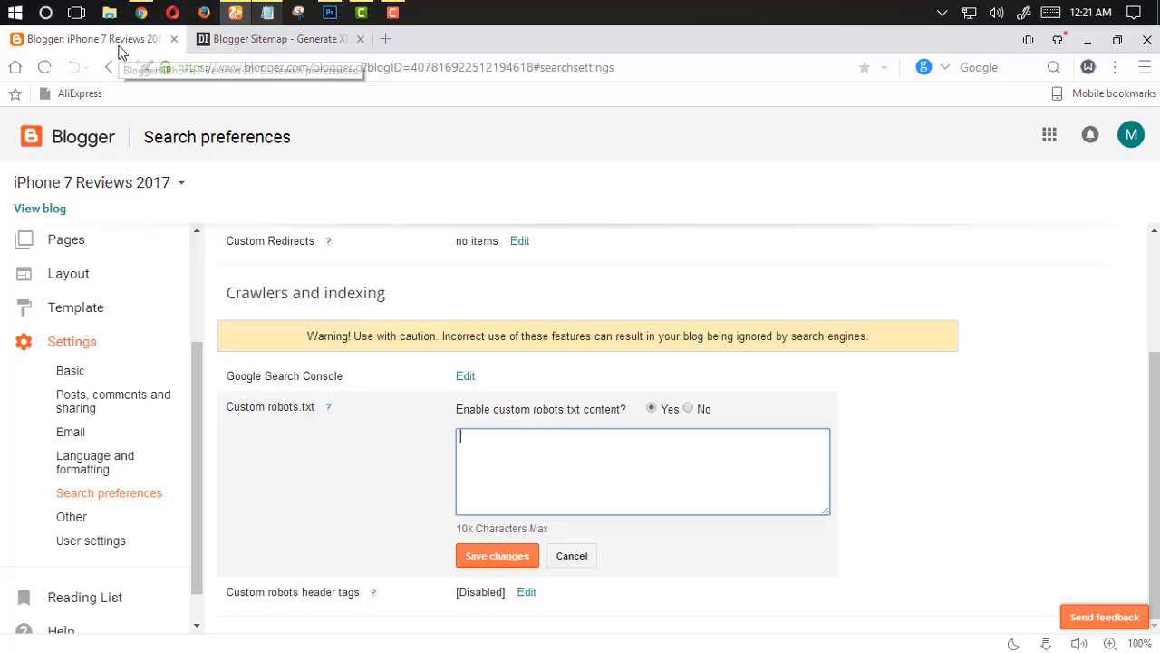
pyautogui.click(54, 210)
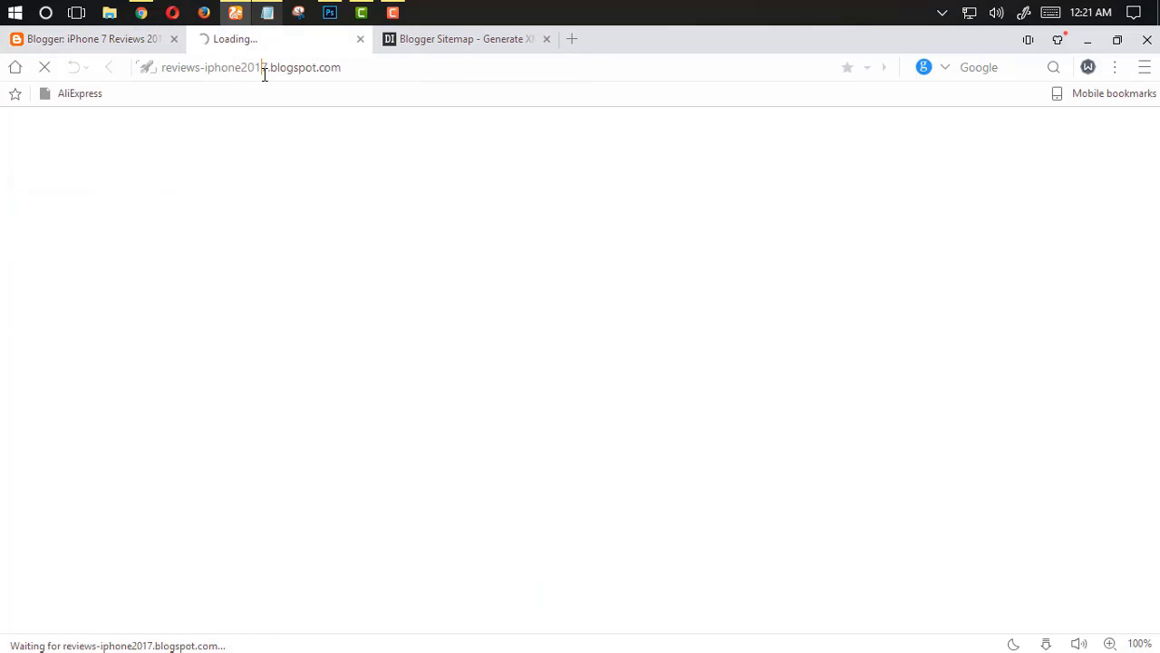
pyautogui.click(263, 68)
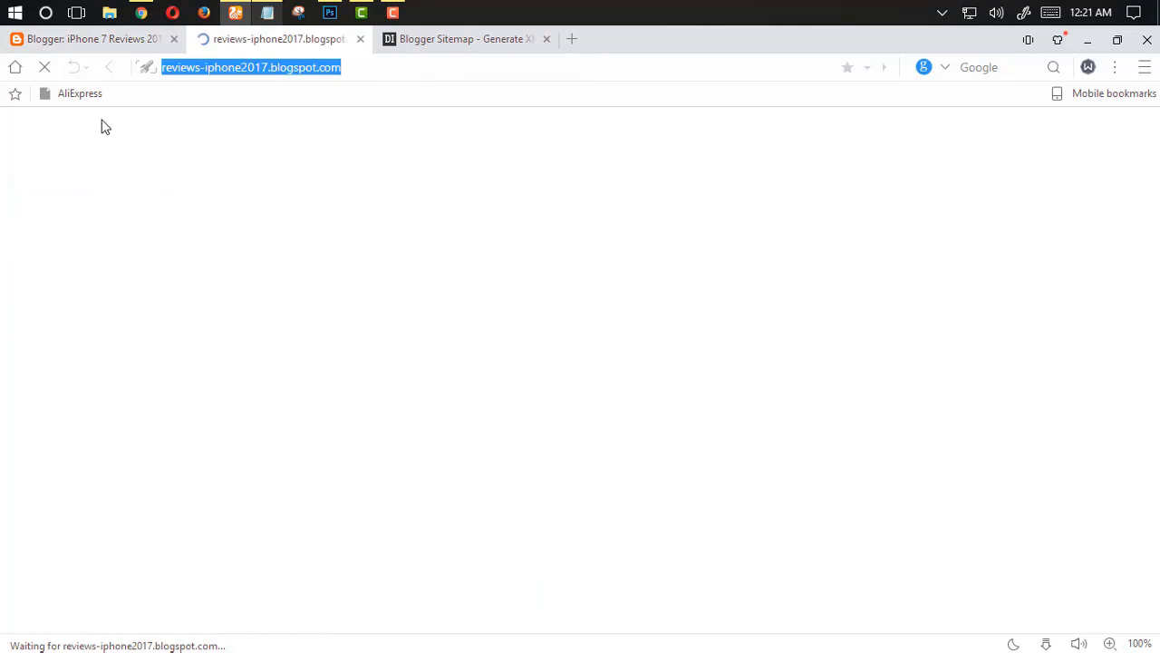
pyautogui.click(256, 67)
pyautogui.click(347, 69)
pyautogui.hotkey('ctrl', 'a')
pyautogui.hotkey('ctrl', 'c')
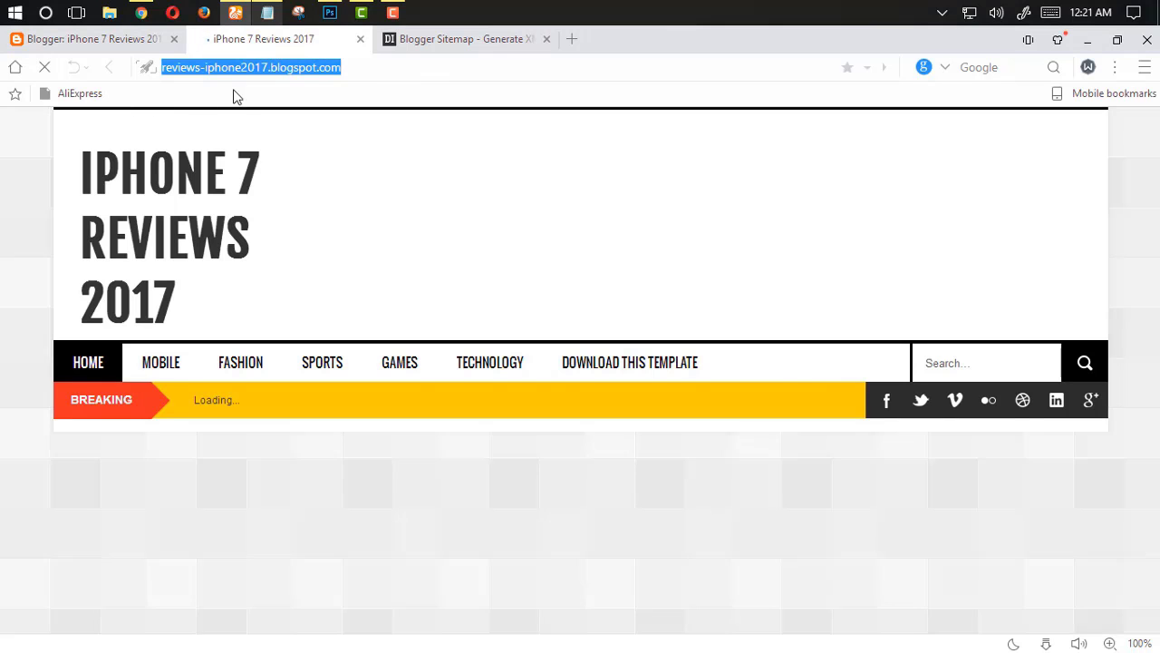
# Paste the blog address into the XML sitemap generator and generate the sitemap
pyautogui.click(407, 43)
pyautogui.click(258, 264)
pyautogui.hotkey('ctrl', 'v')
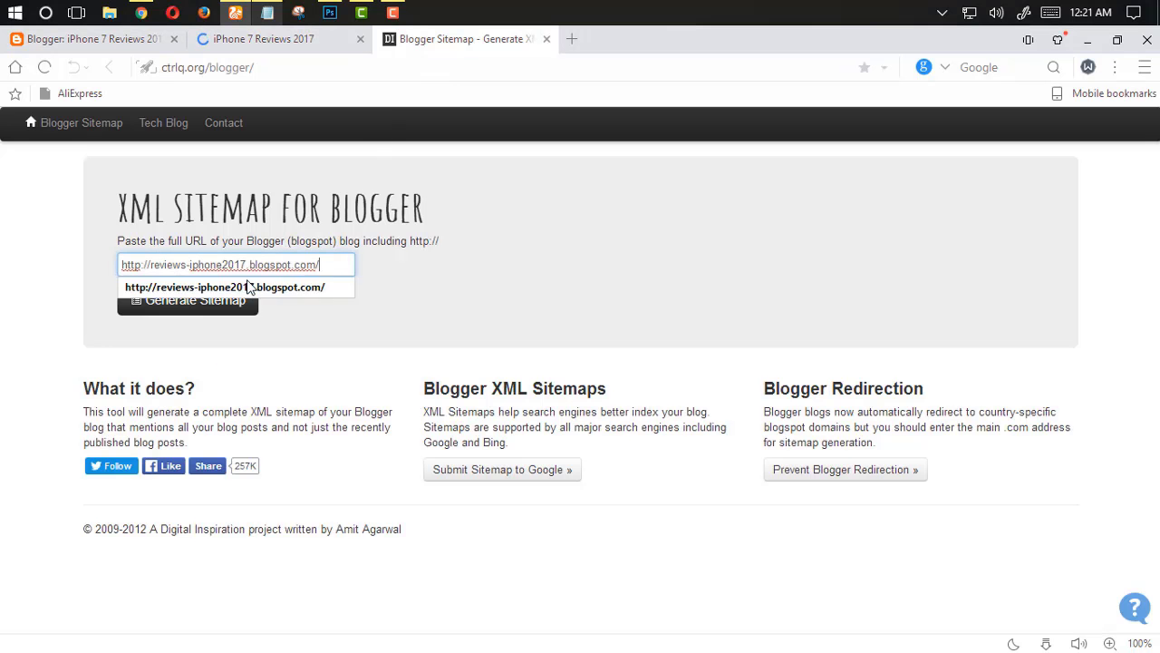
pyautogui.click(259, 346)
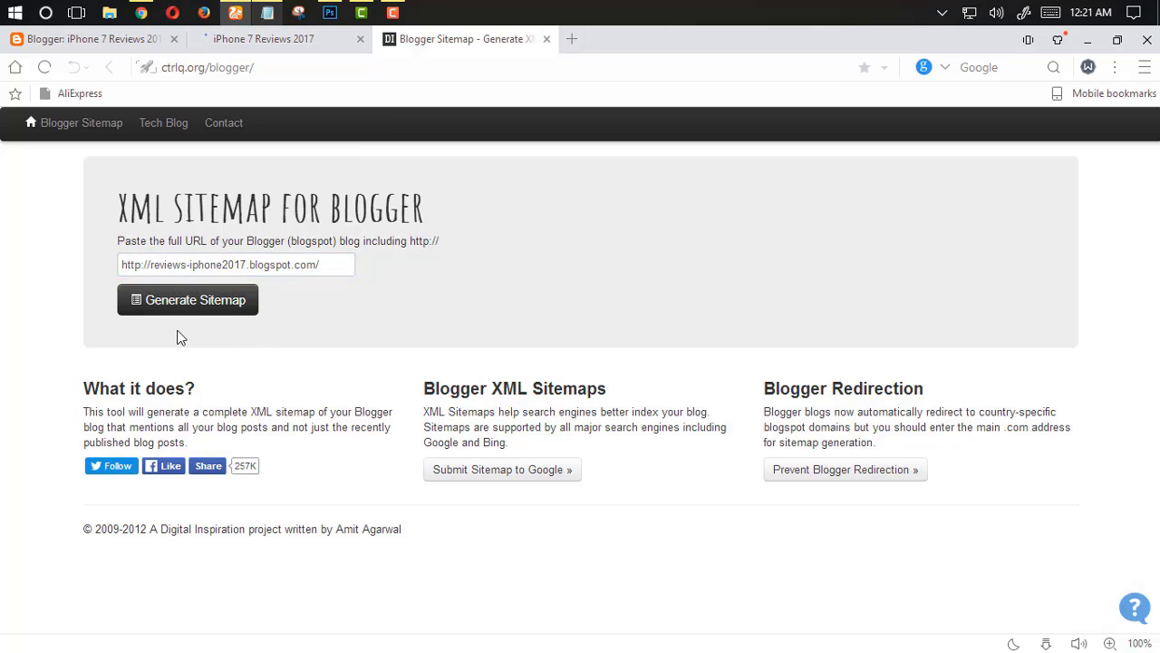
pyautogui.click(233, 313)
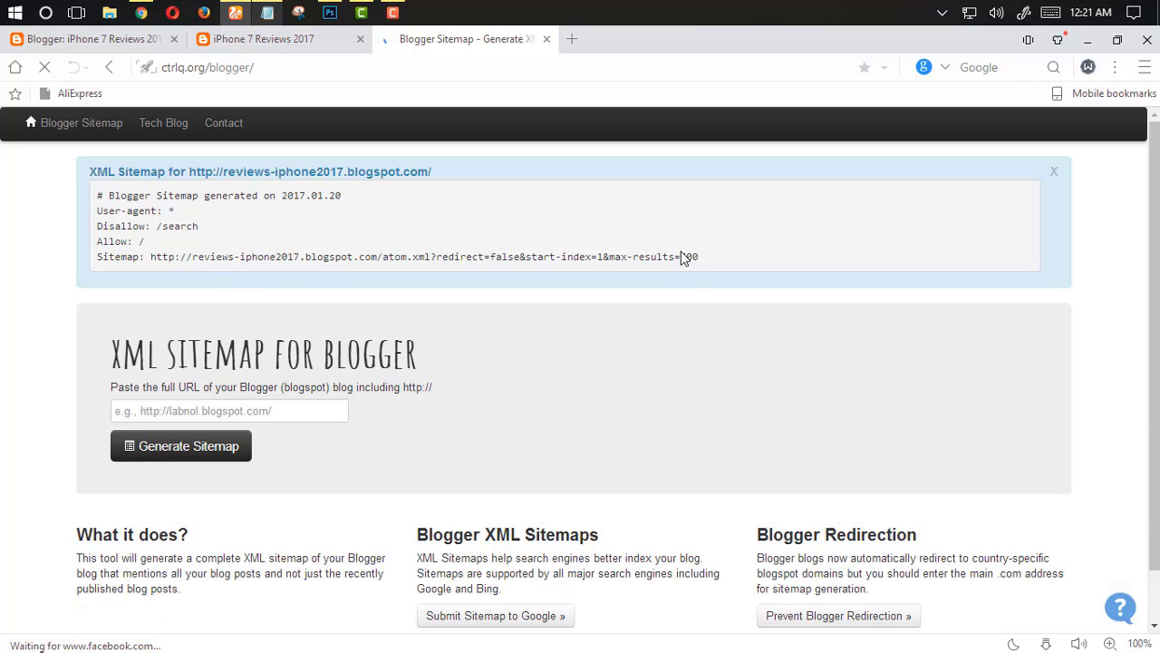
# Select the generated robots.txt lines and return to the Blogger settings tab
pyautogui.moveTo(699, 261); pyautogui.dragTo(90, 214)
pyautogui.hotkey('ctrl', 'c')
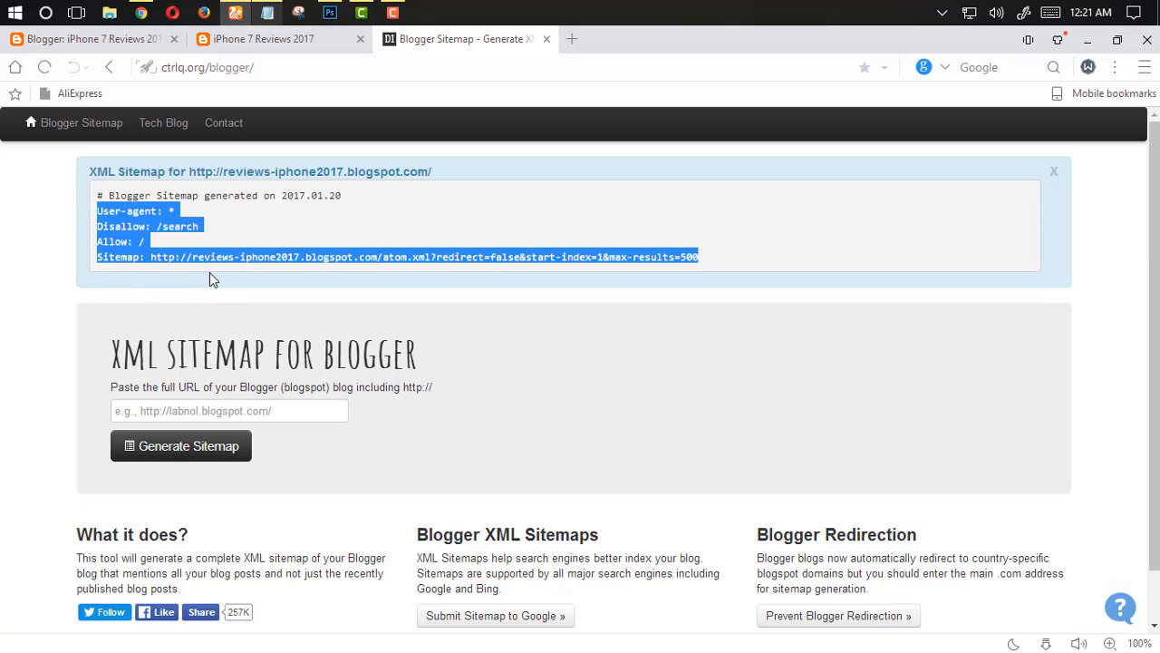
pyautogui.click(63, 47)
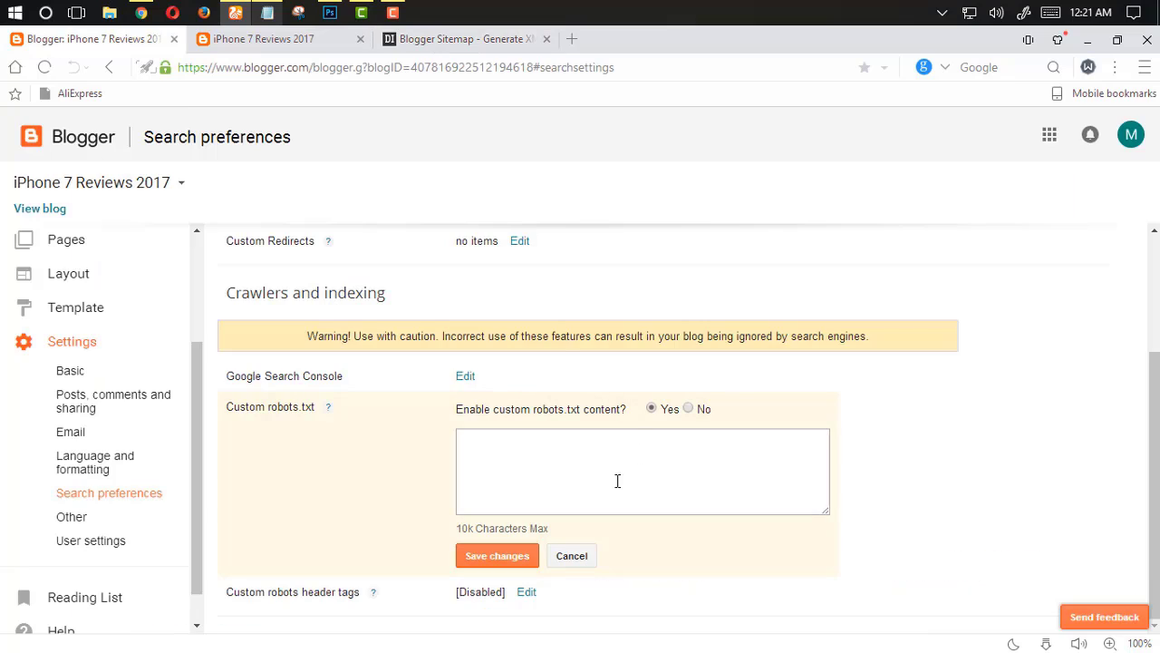
# Paste the generated robots.txt lines into the custom robots.txt box and save the changes
pyautogui.click(614, 473)
pyautogui.hotkey('ctrl', 'v')
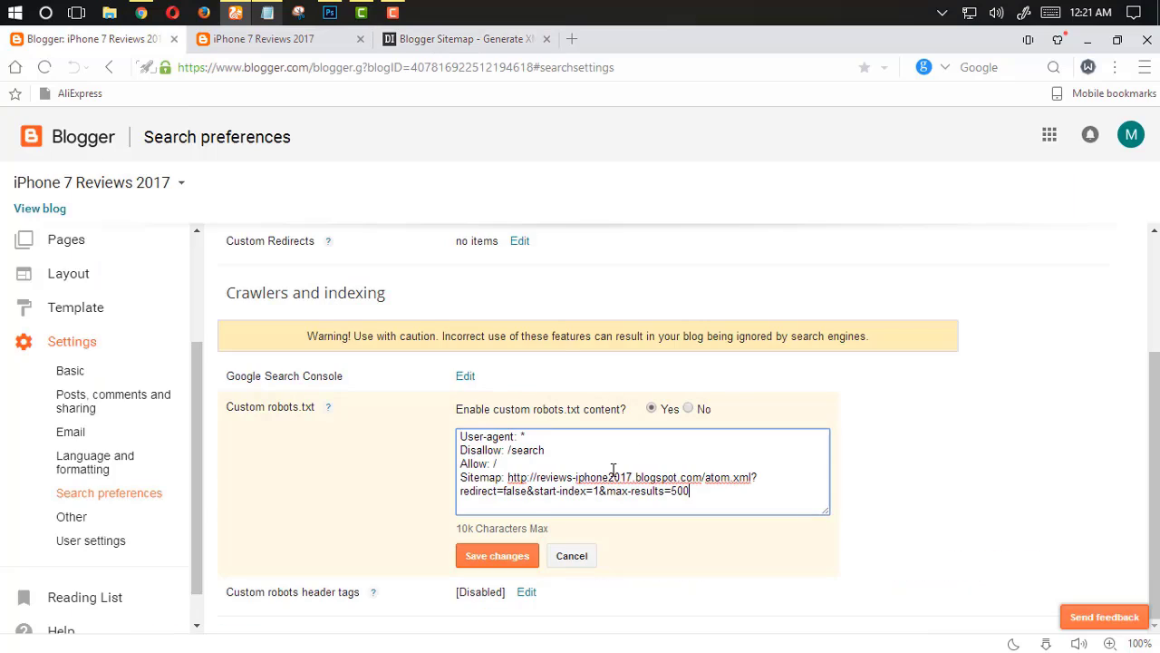
pyautogui.click(499, 555)
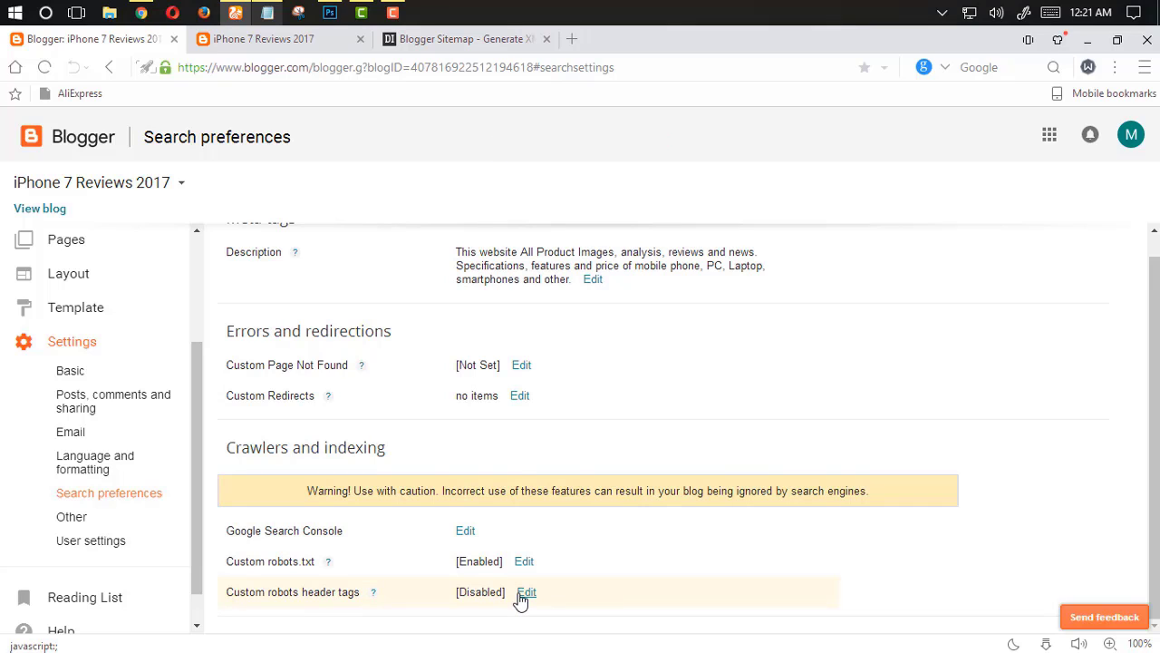
# Enable custom robots header tags, ticking all and noodp for the home page and noindex and noodp for archive and search pages
pyautogui.click(526, 594)
pyautogui.click(657, 554)
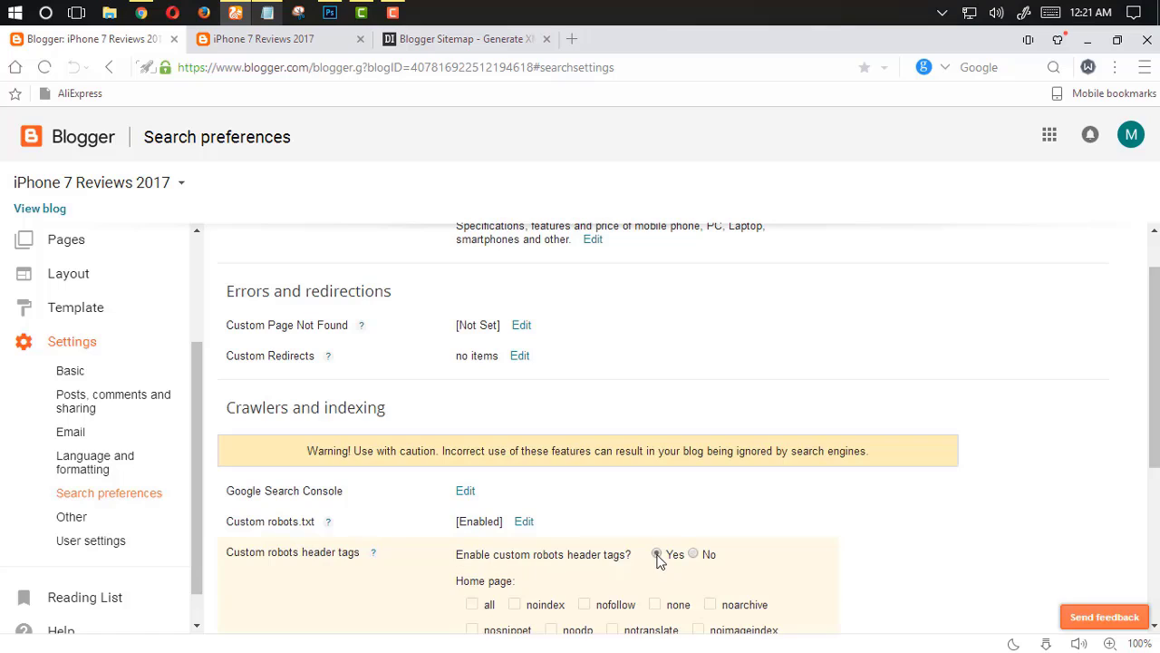
pyautogui.scroll(-3, 539, 525)
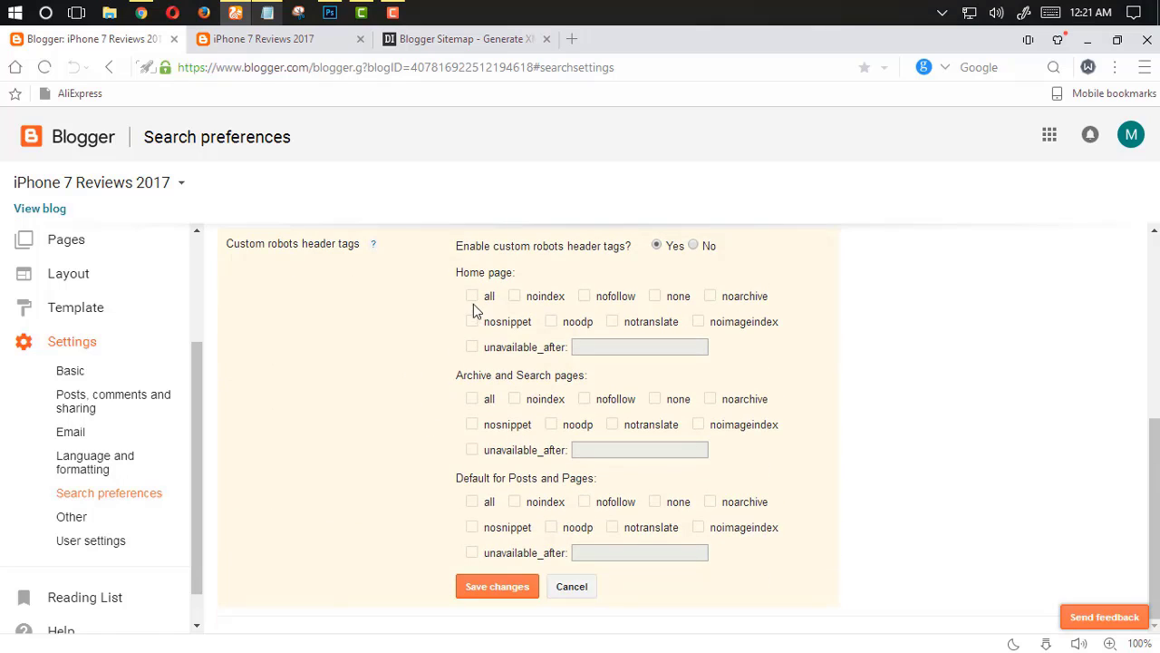
pyautogui.click(472, 297)
pyautogui.click(551, 324)
pyautogui.click(516, 401)
pyautogui.click(550, 428)
# Tick all and noodp for default posts and pages and save the robots header tag settings
pyautogui.scroll(1, 551, 448)
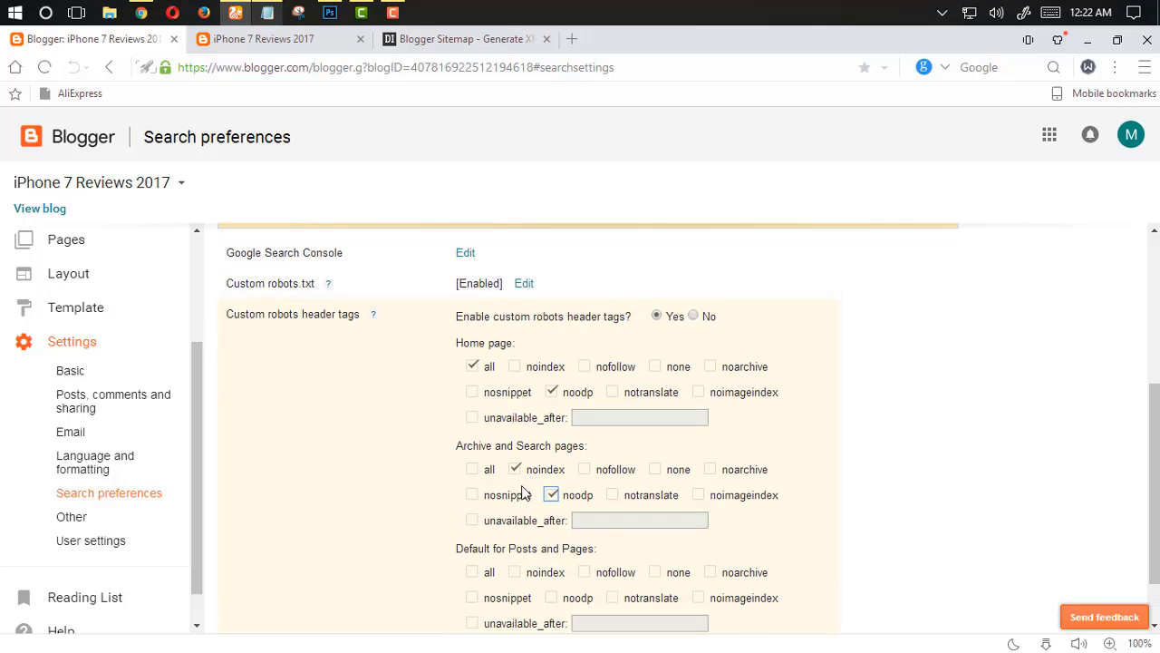
pyautogui.scroll(-1, 520, 489)
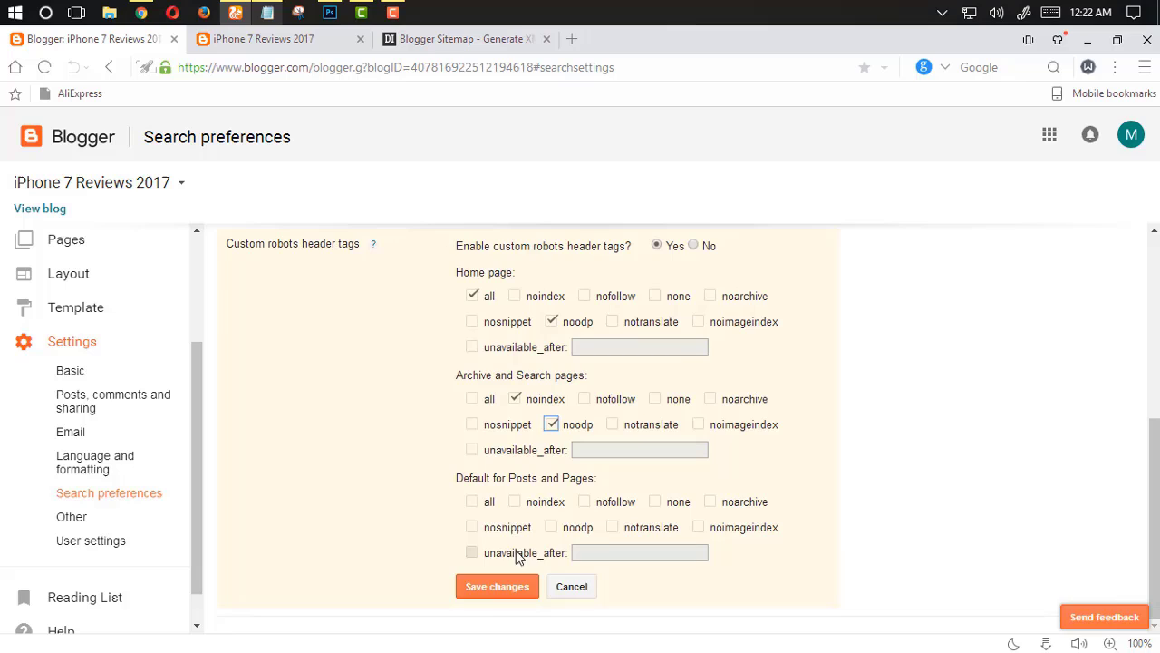
pyautogui.click(473, 503)
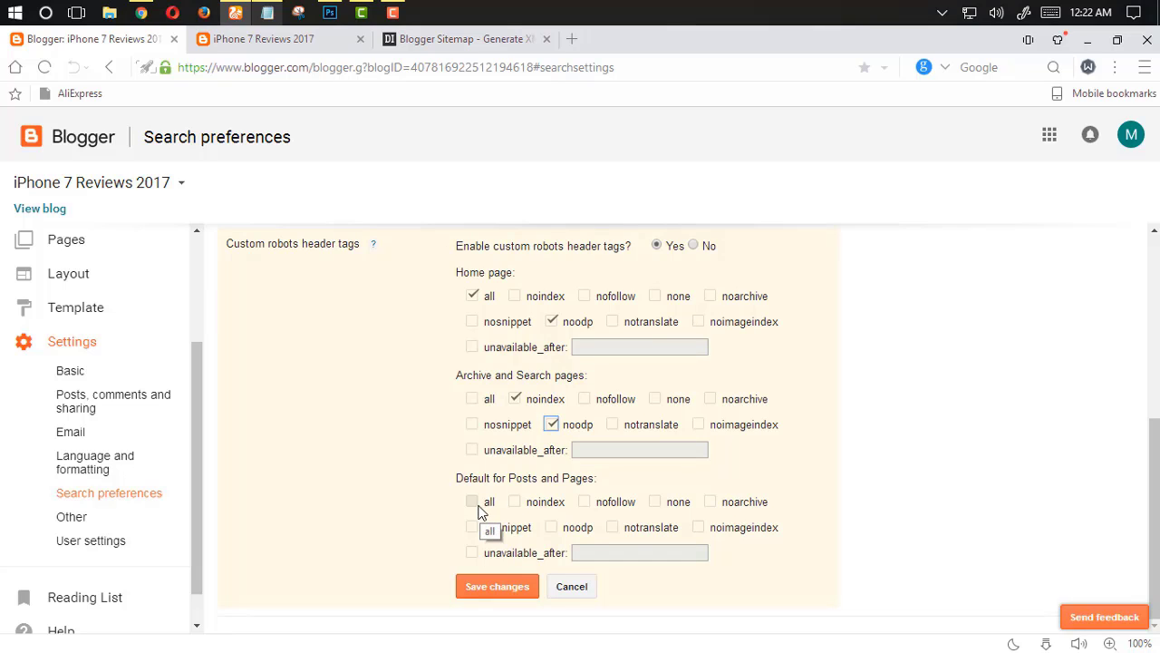
pyautogui.click(552, 528)
pyautogui.scroll(1, 418, 519)
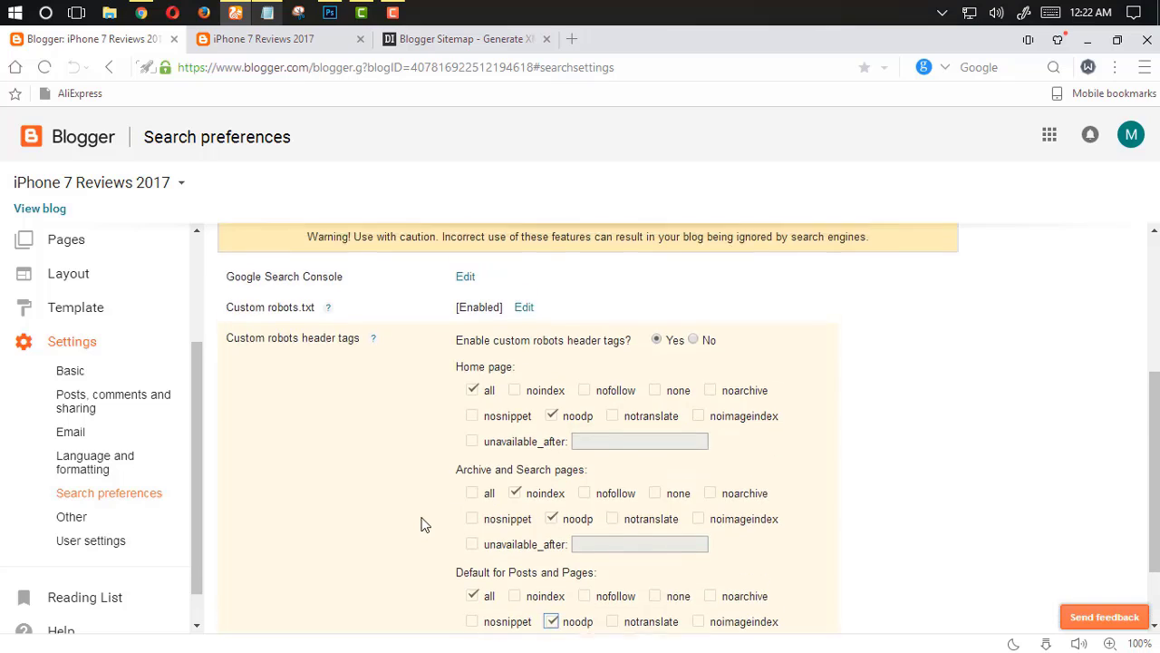
pyautogui.scroll(1, 421, 524)
pyautogui.scroll(-1, 421, 524)
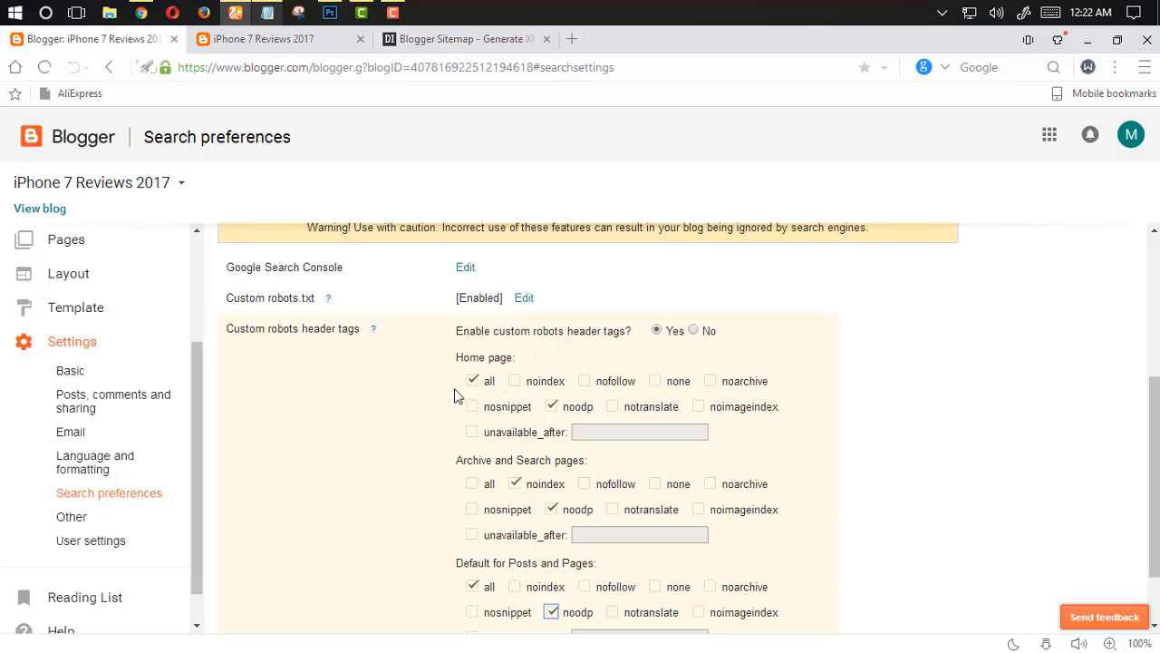
pyautogui.scroll(-2, 580, 414)
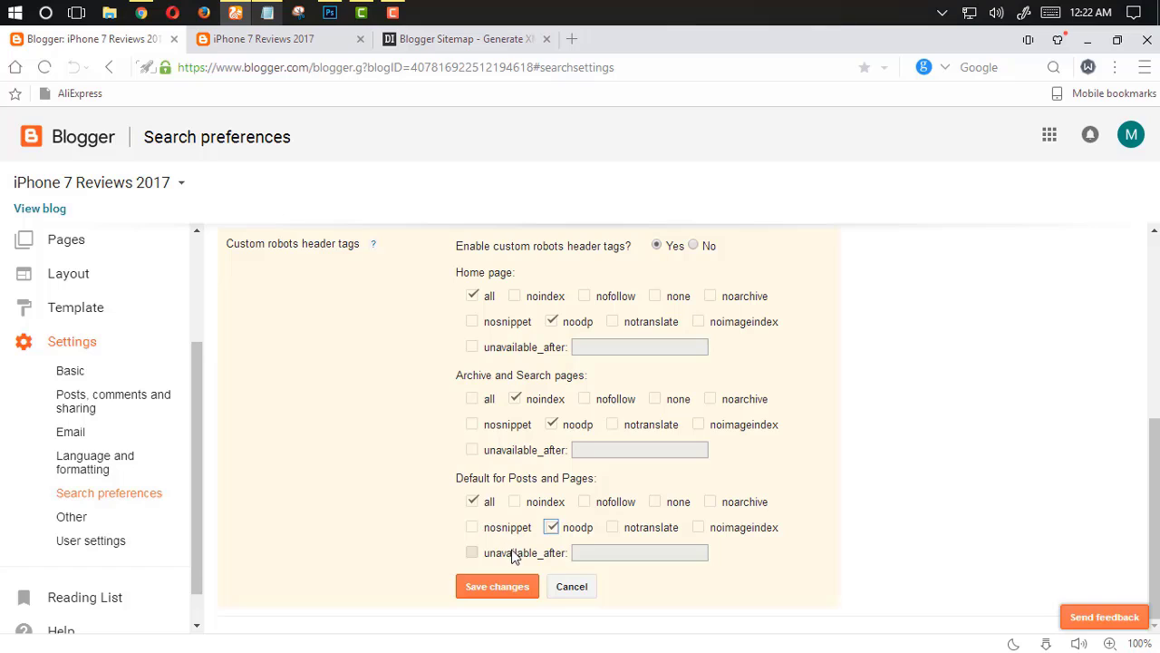
pyautogui.click(511, 588)
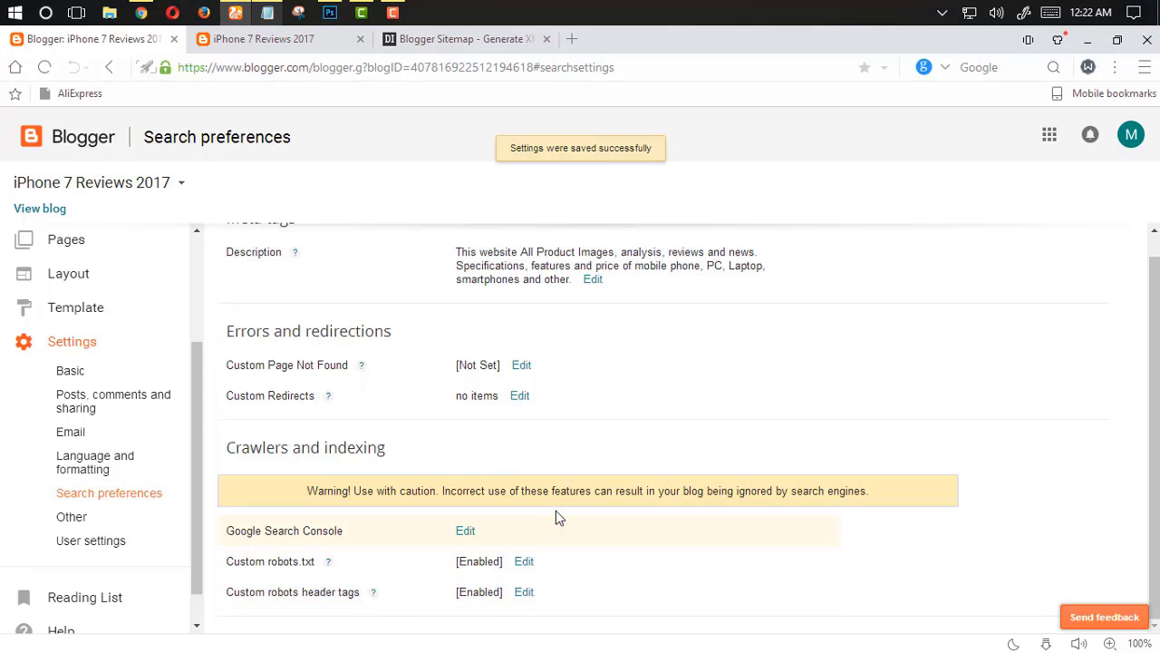
# Open Google Search Console from the crawlers and indexing settings
pyautogui.scroll(2, 536, 476)
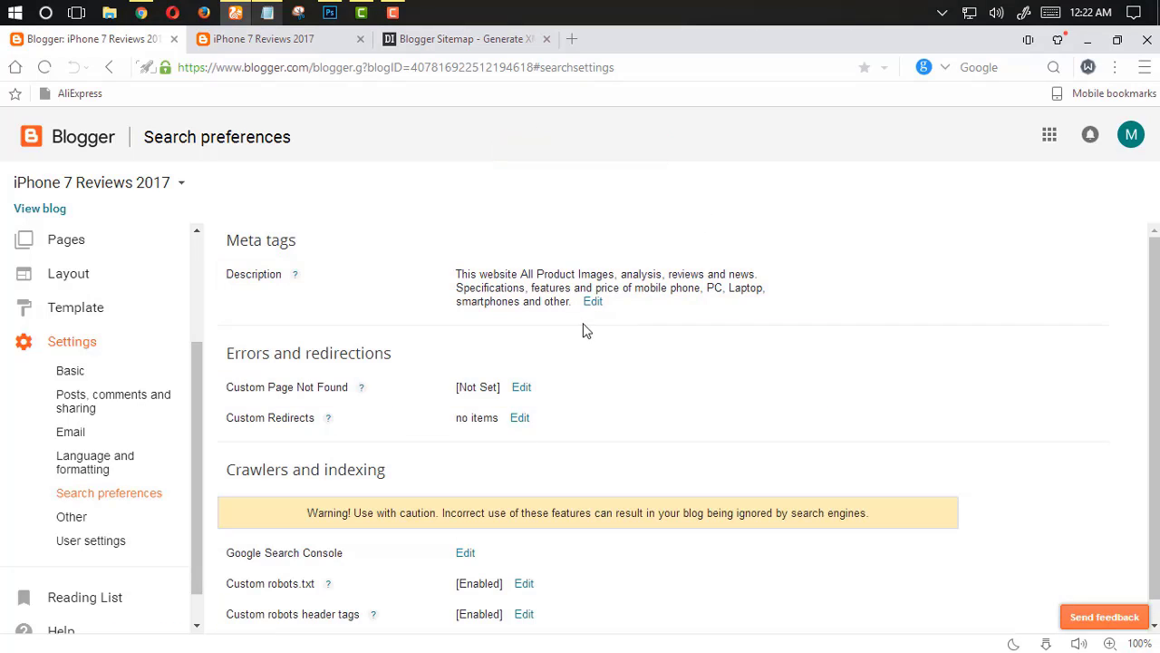
pyautogui.moveTo(265, 556); pyautogui.dragTo(393, 545)
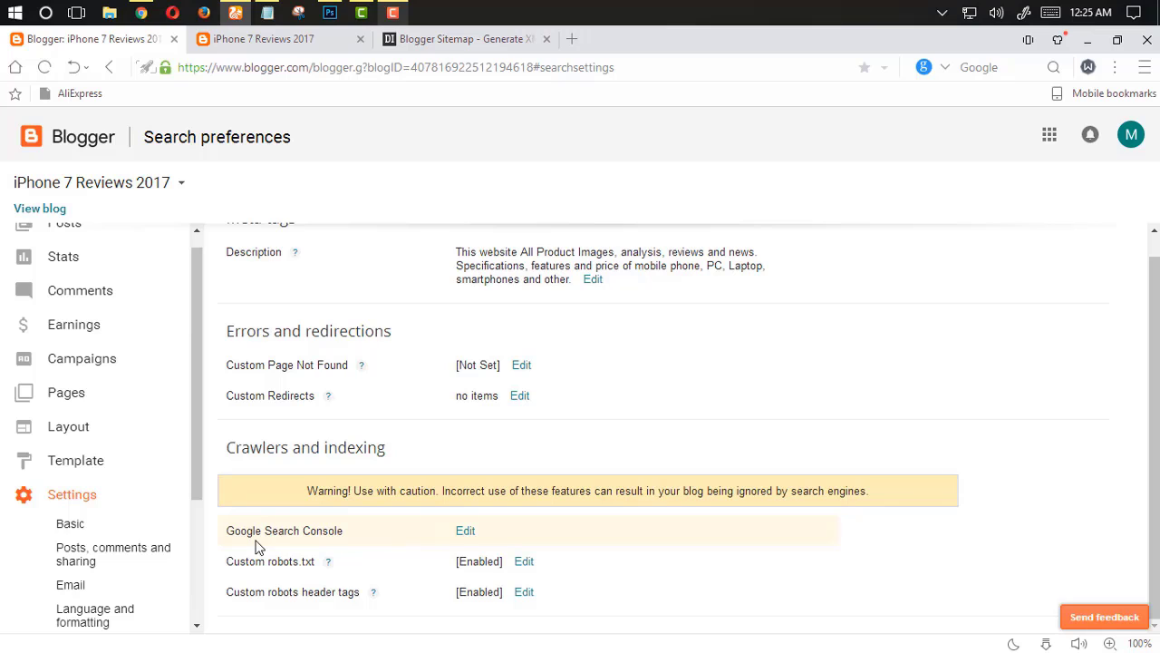
pyautogui.click(465, 532)
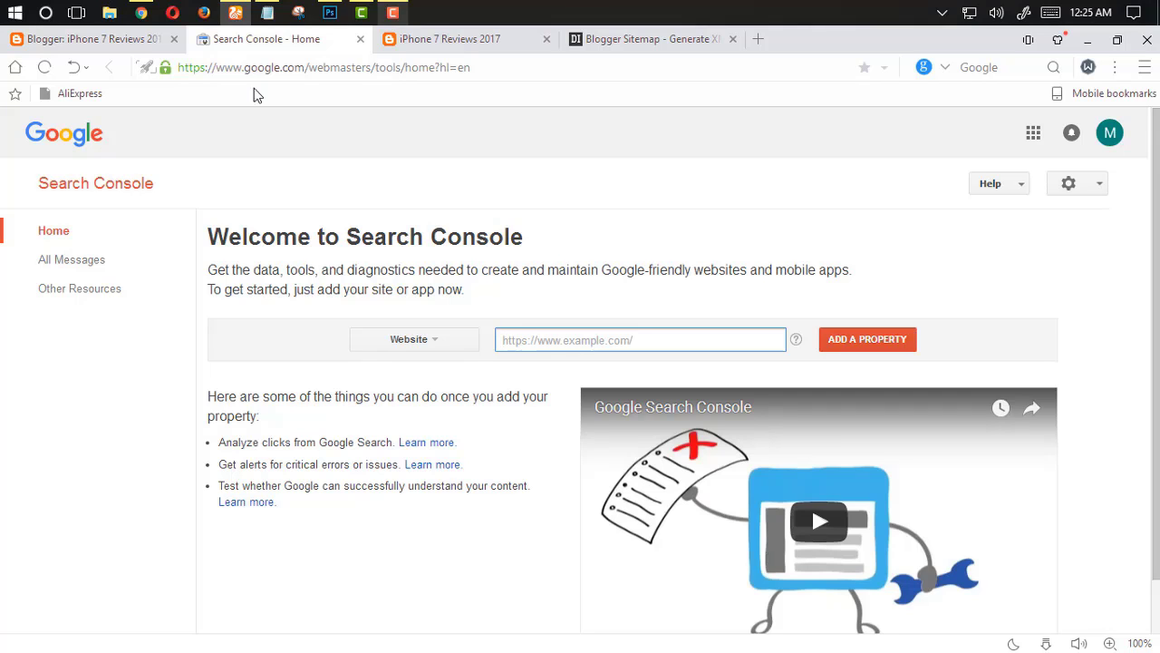
pyautogui.click(512, 40)
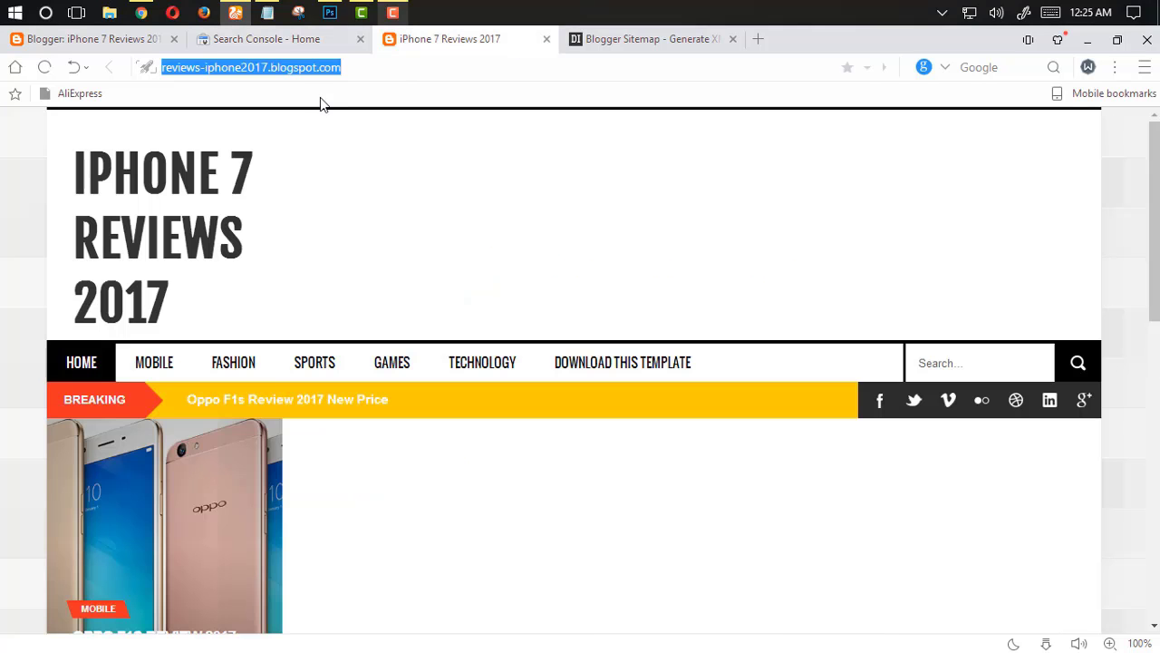
pyautogui.click(292, 39)
pyautogui.click(572, 340)
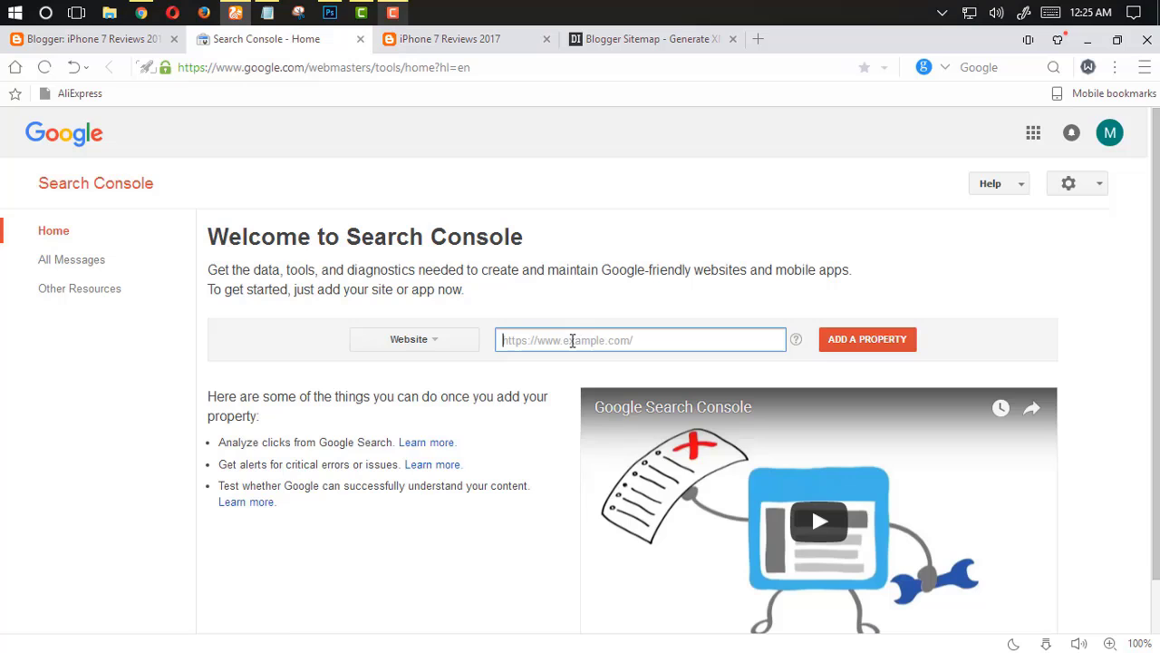
pyautogui.write('http://reviews-iphone2017.blogspot.com/')
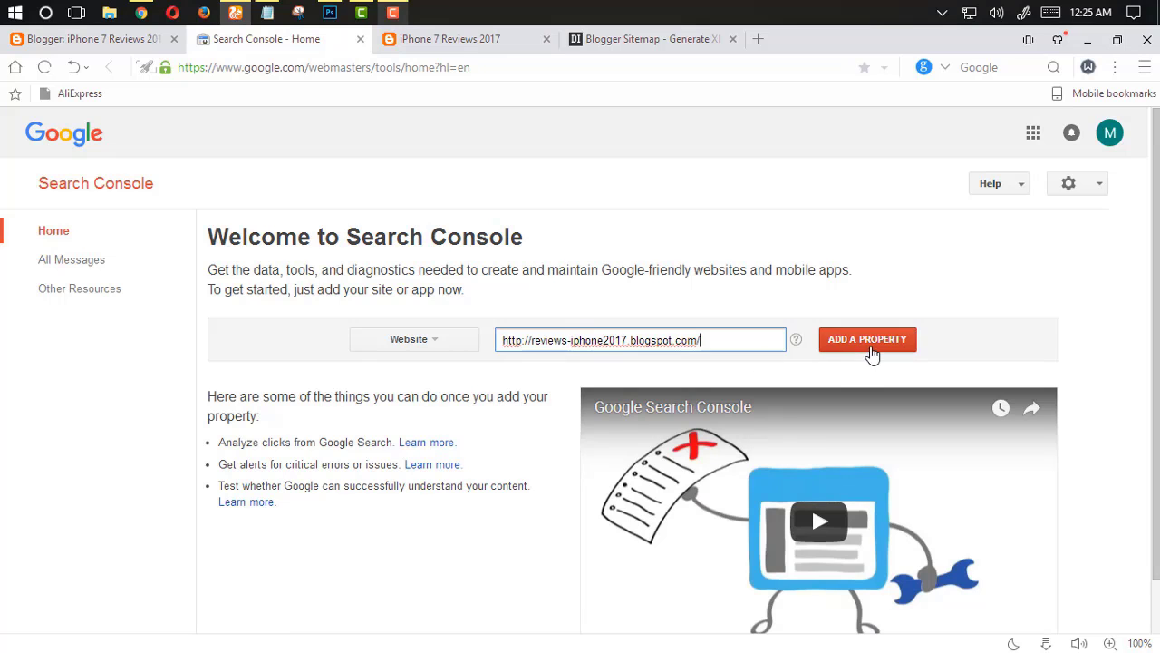
pyautogui.click(867, 345)
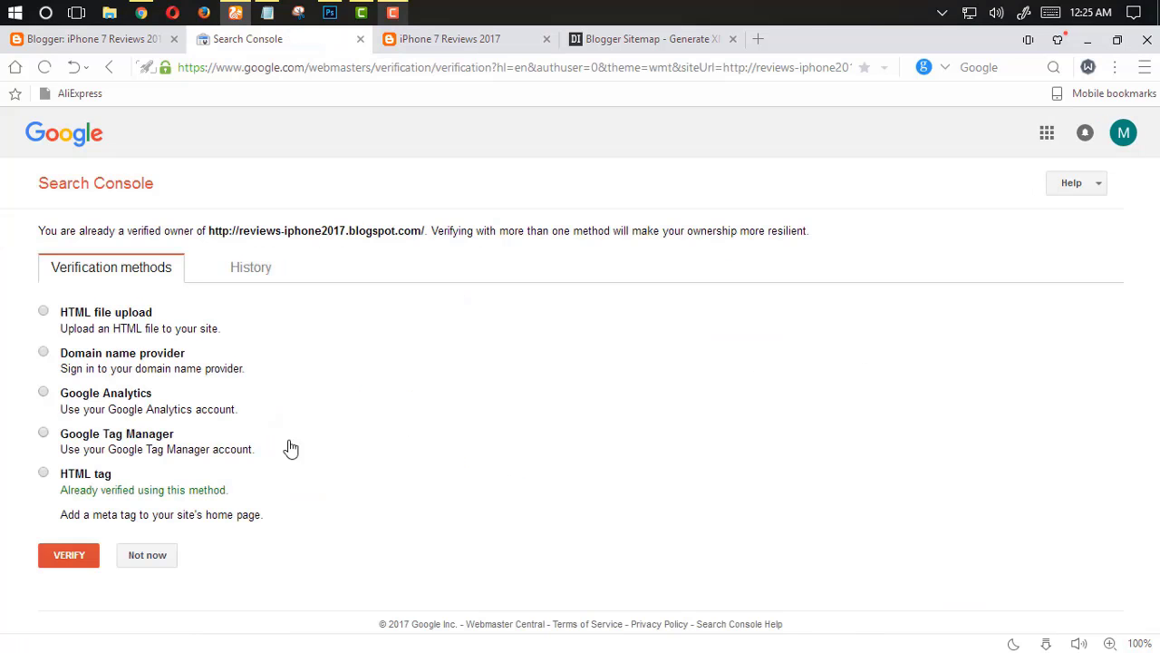
# Choose the HTML tag verification method and copy the <head> text from its instructions
pyautogui.click(80, 483)
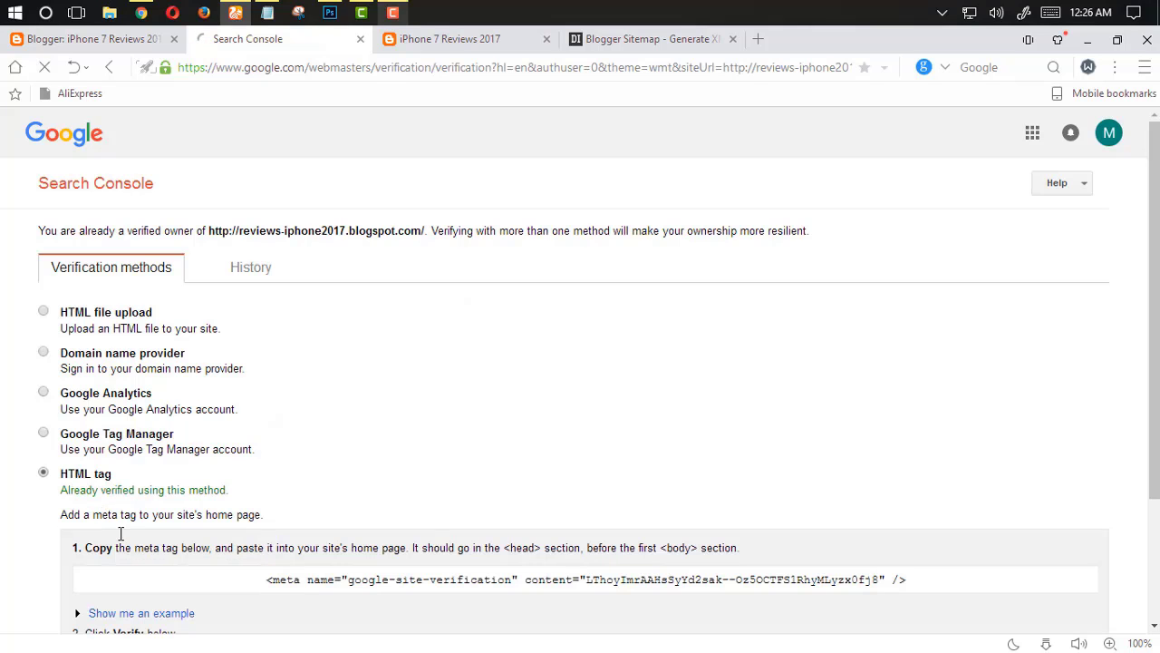
pyautogui.scroll(-2, 120, 533)
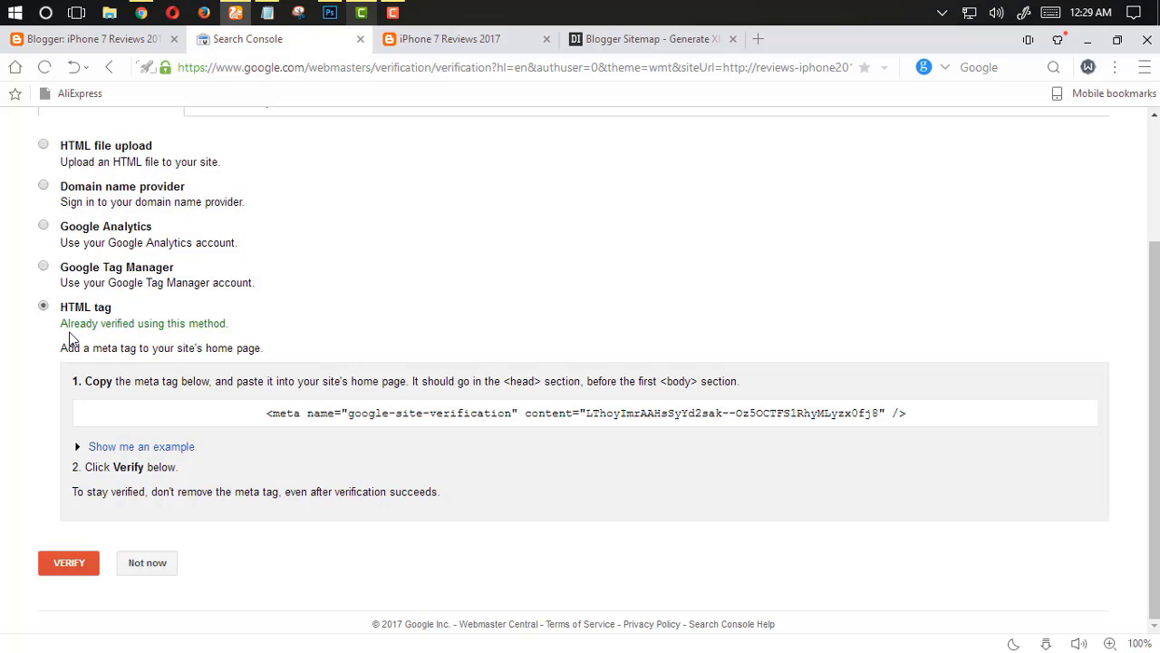
pyautogui.moveTo(94, 322); pyautogui.dragTo(47, 334)
pyautogui.click(248, 341)
pyautogui.click(78, 376)
pyautogui.moveTo(114, 308); pyautogui.dragTo(67, 309)
pyautogui.click(86, 376)
pyautogui.moveTo(86, 382); pyautogui.dragTo(55, 397)
pyautogui.click(86, 466)
pyautogui.moveTo(86, 470); pyautogui.dragTo(42, 474)
pyautogui.click(57, 384)
pyautogui.click(412, 414)
pyautogui.click(290, 386)
pyautogui.moveTo(543, 381); pyautogui.dragTo(504, 382)
pyautogui.hotkey('ctrl', 'c')
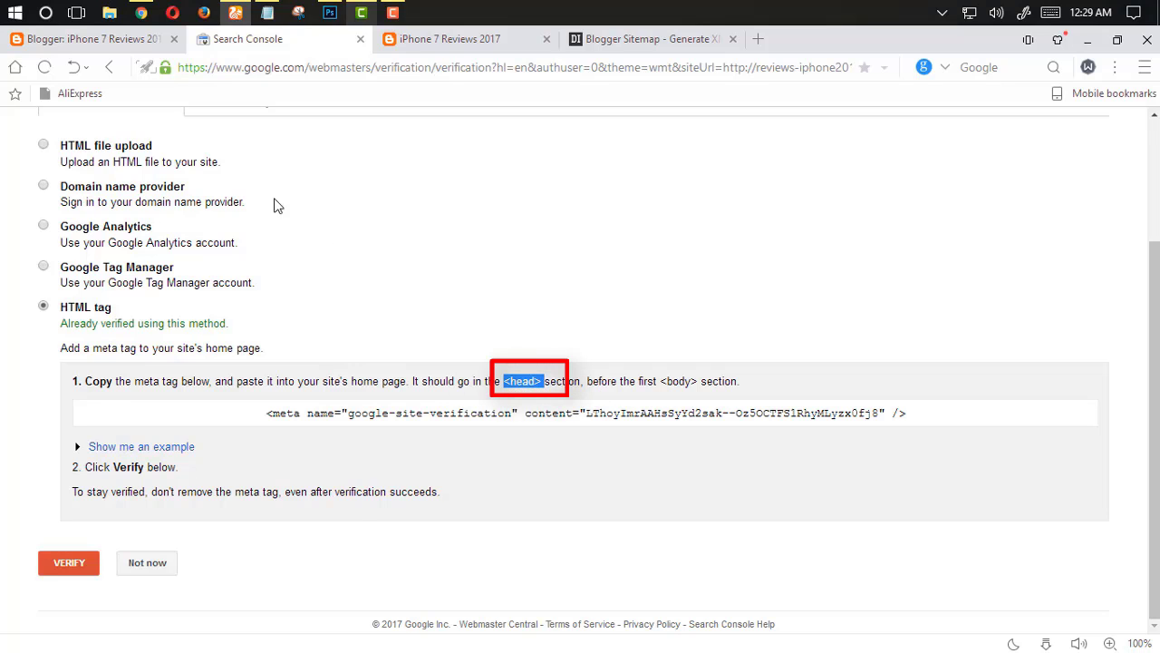
# Open the blog template's HTML editor in Blogger
pyautogui.click(128, 35)
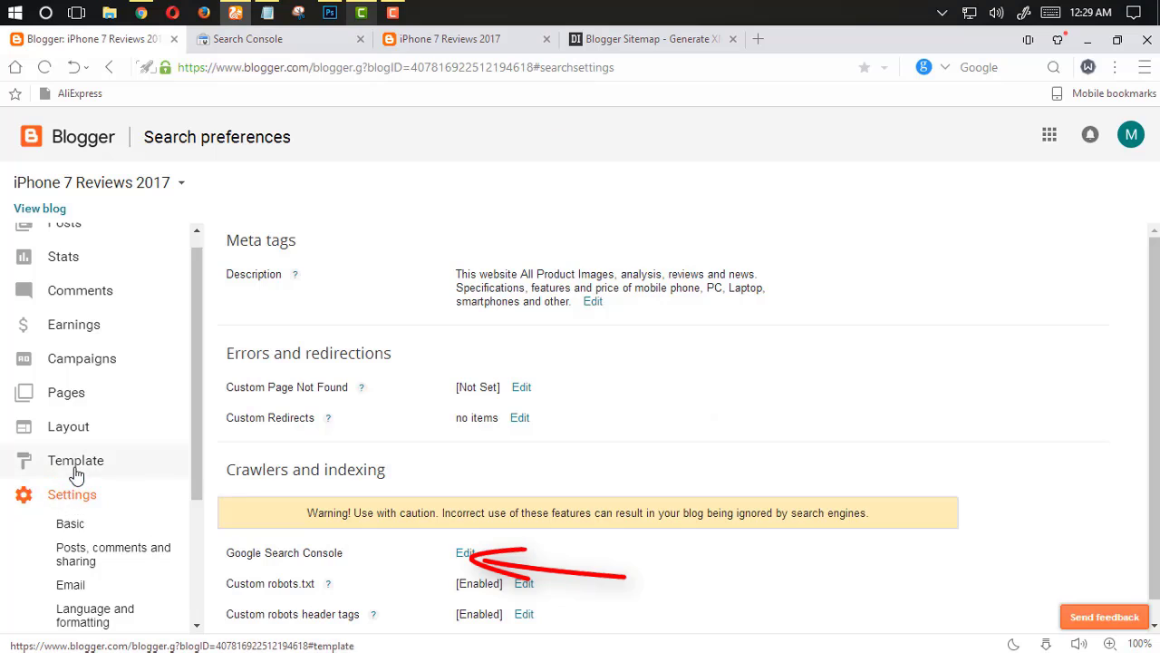
pyautogui.click(78, 473)
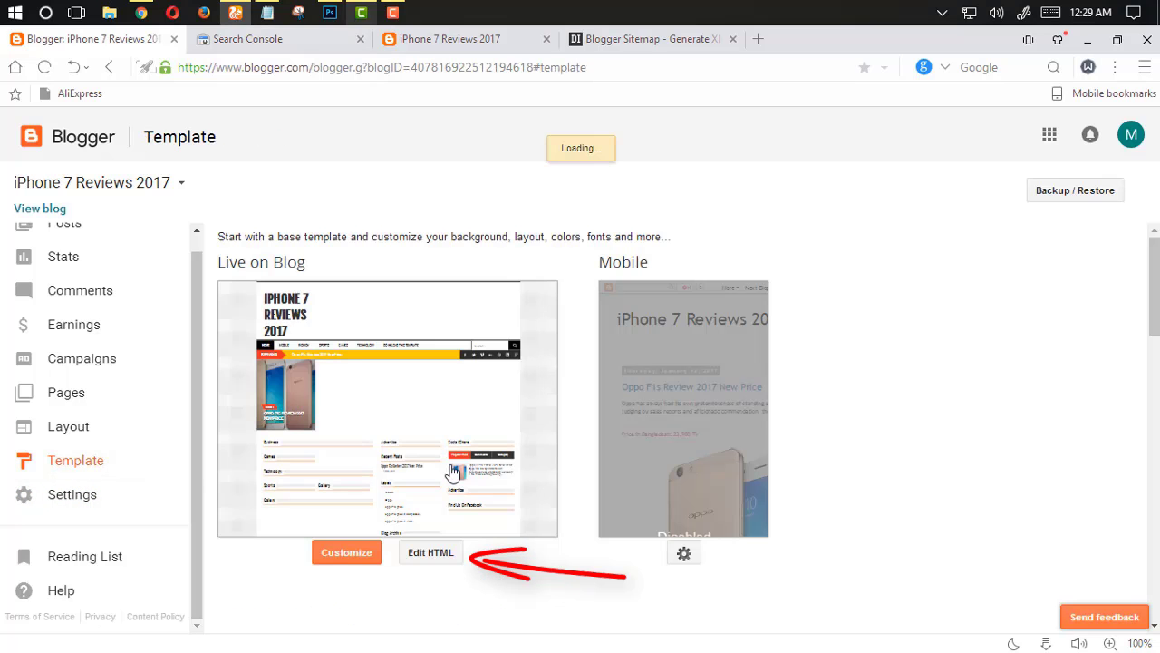
pyautogui.click(428, 556)
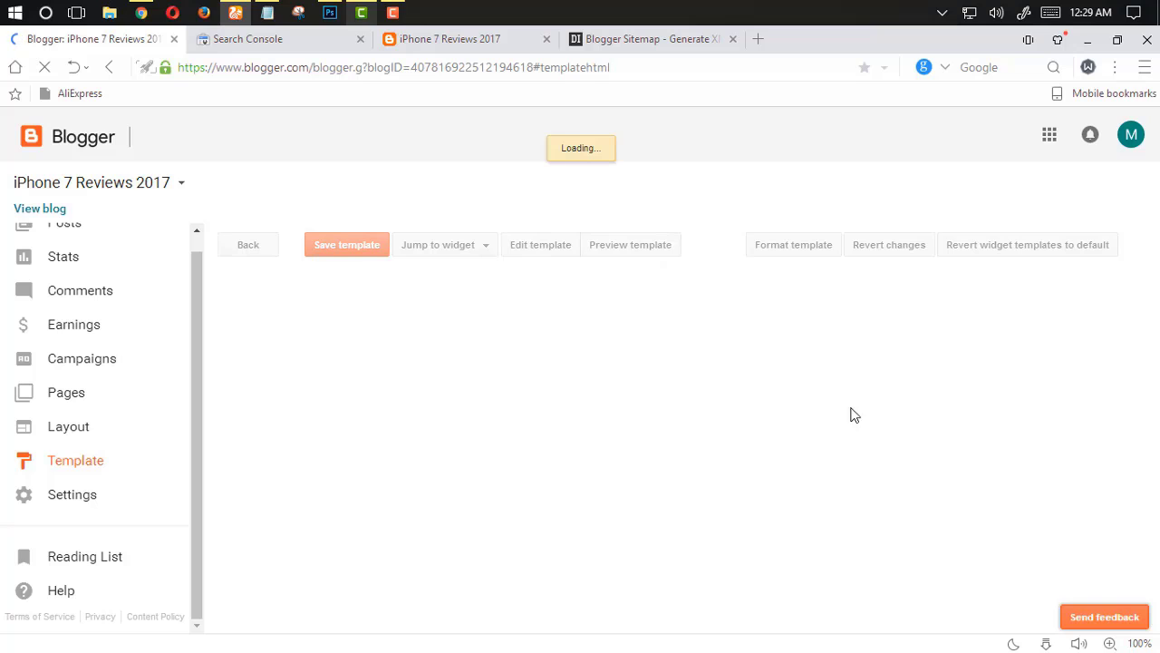
pyautogui.click(819, 379)
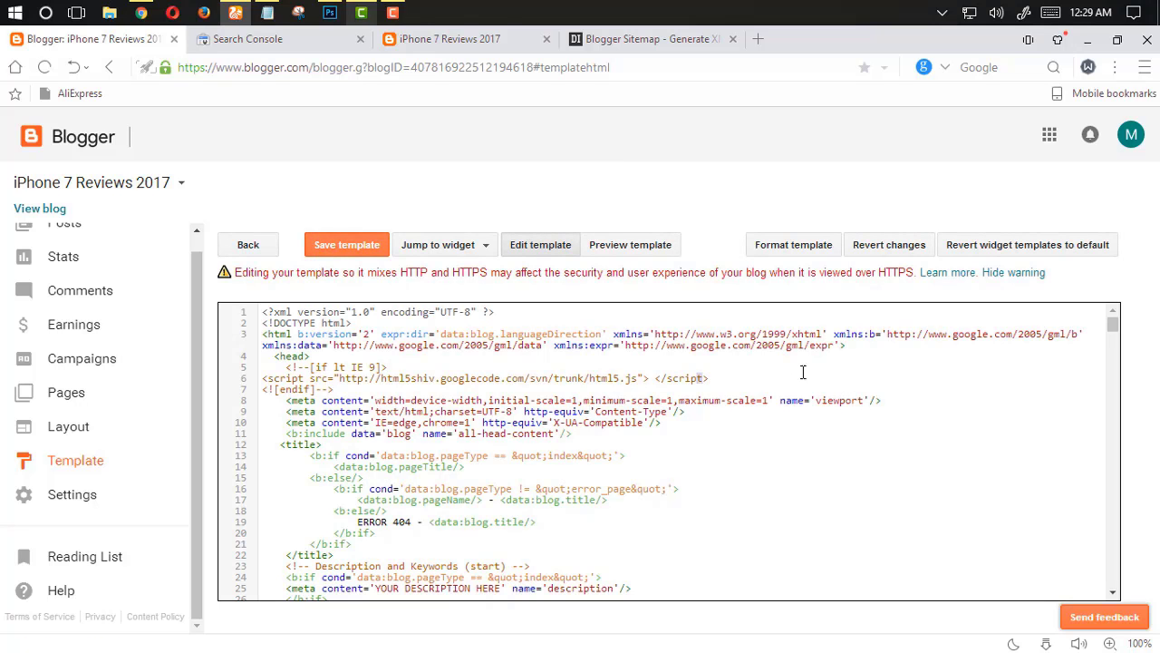
# Find the <head> tag in the template and insert several blank lines after it
pyautogui.hotkey('ctrl', 'f')
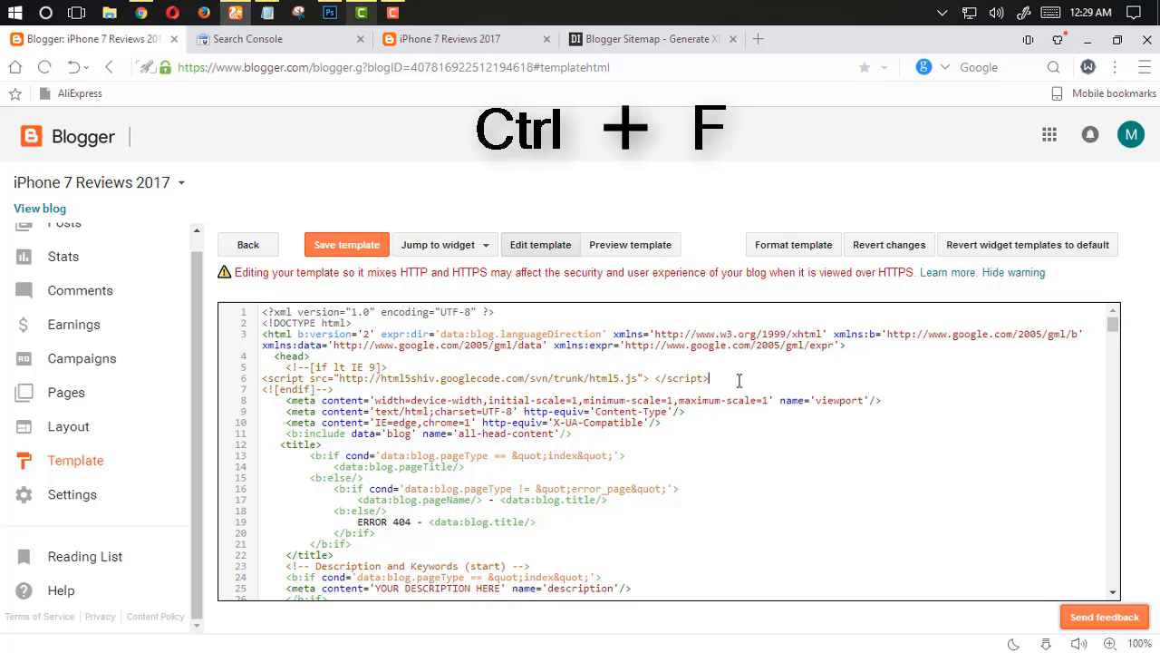
pyautogui.hotkey('ctrl', 'f')
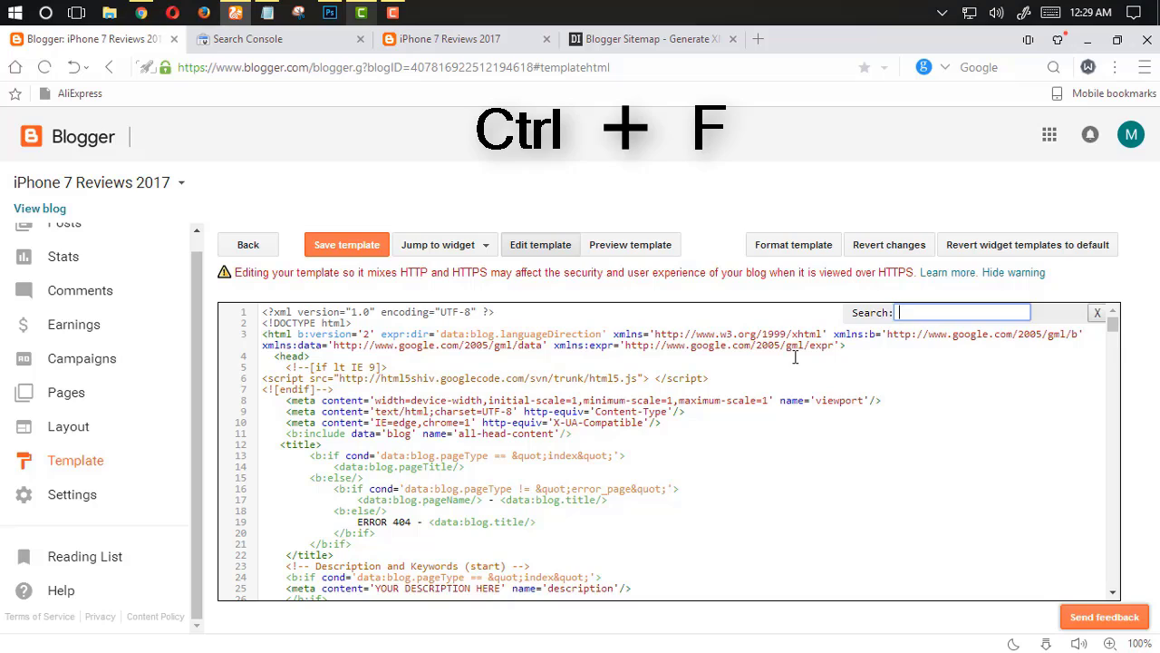
pyautogui.hotkey('ctrl', 'v')
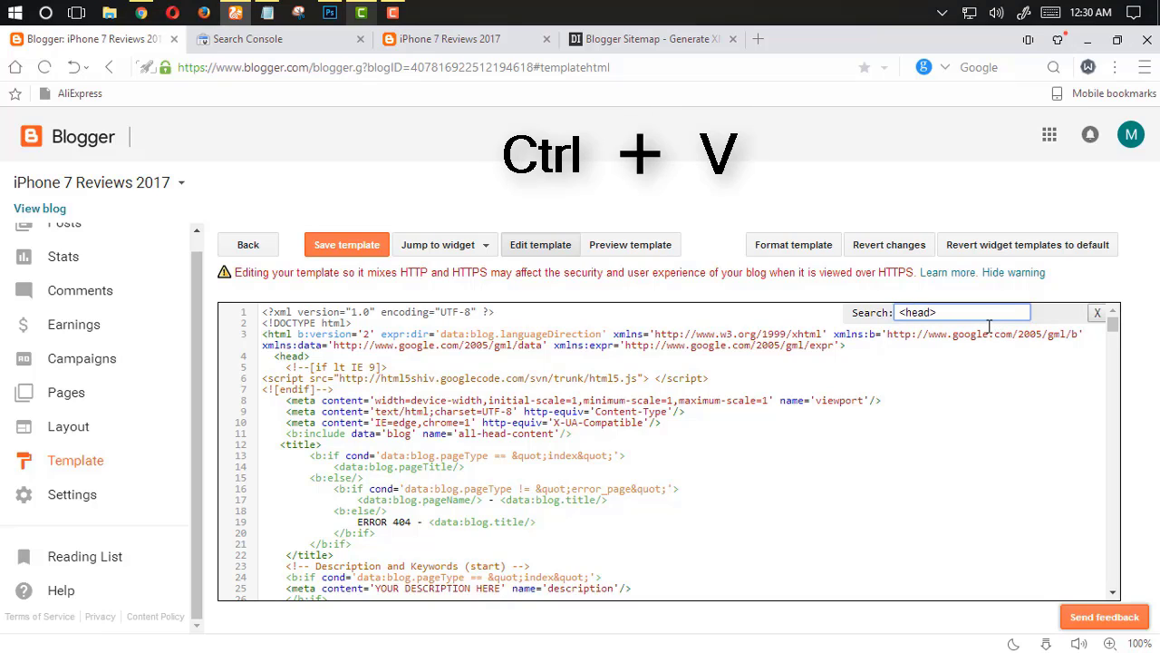
pyautogui.press('Return')
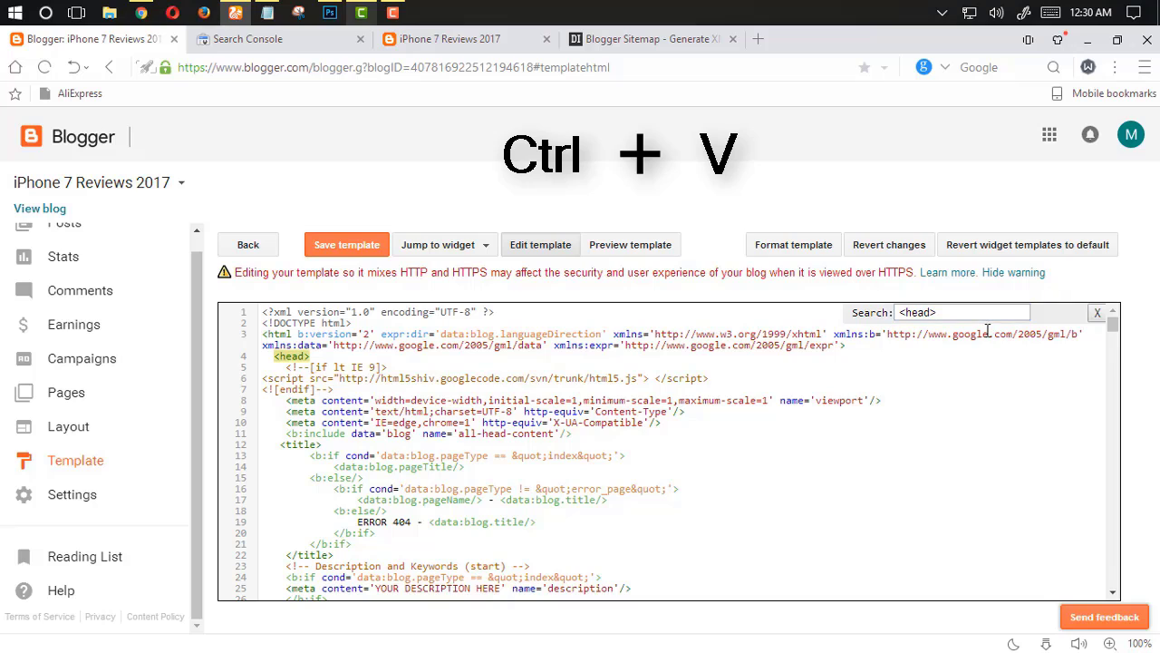
pyautogui.click(305, 354)
pyautogui.moveTo(340, 355); pyautogui.dragTo(274, 355)
pyautogui.click(328, 356)
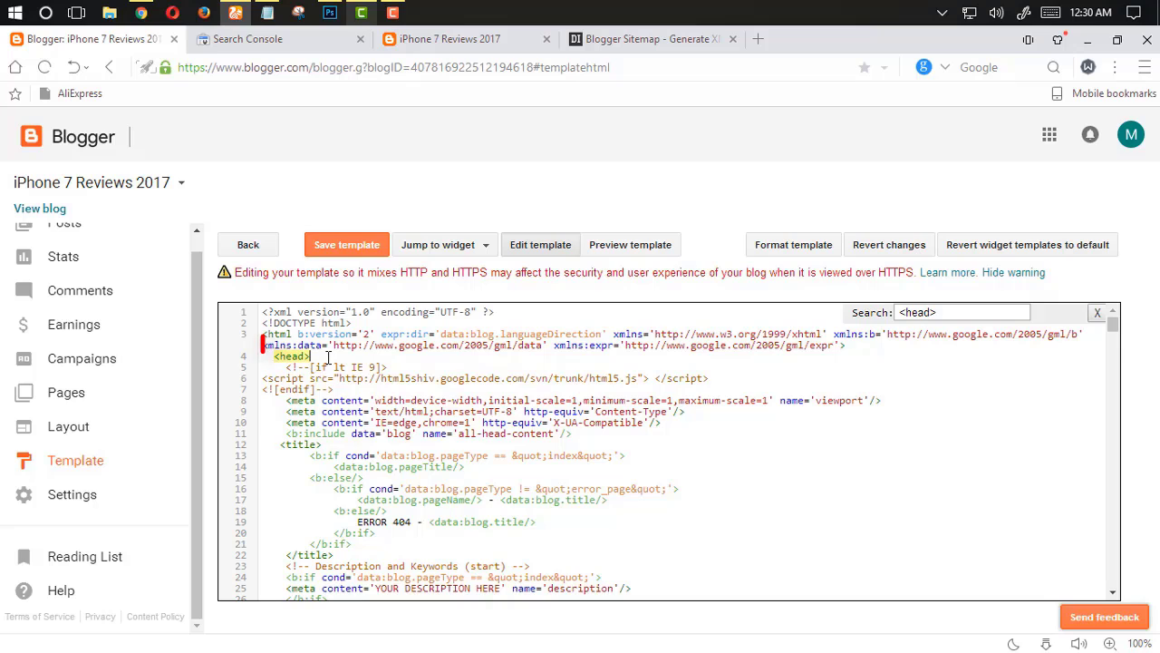
pyautogui.press('Return')
pyautogui.press('Return')
pyautogui.press('Return')
pyautogui.press('Return')
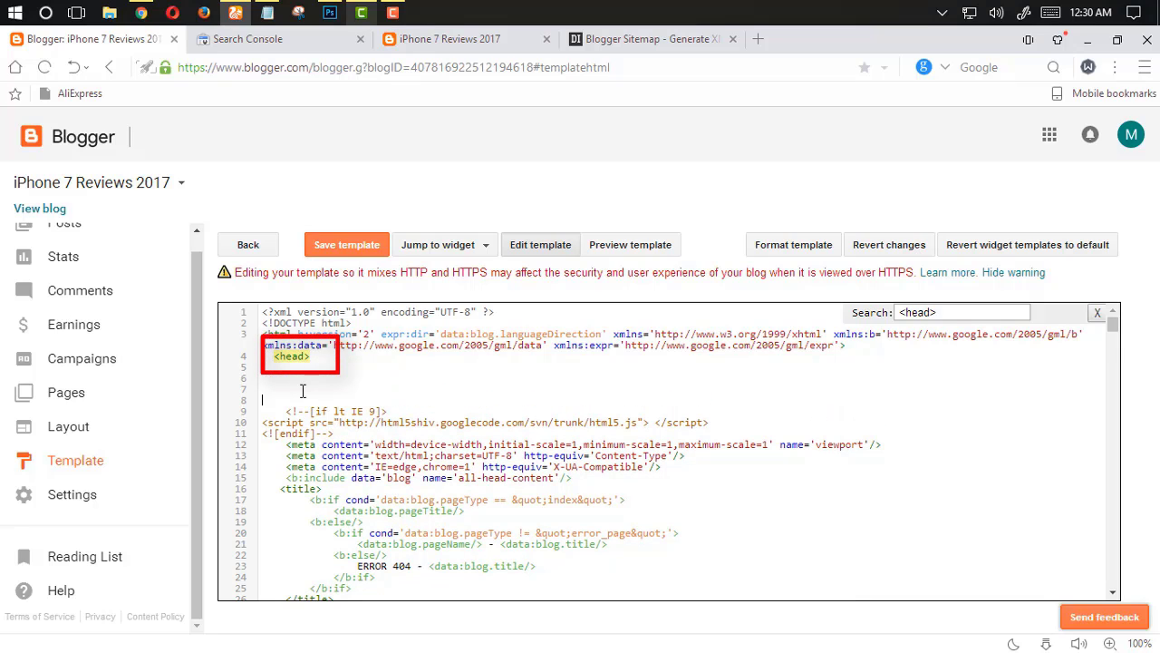
# Copy the site verification meta tag from Search Console and paste it below the <head> tag in the template
pyautogui.click(254, 39)
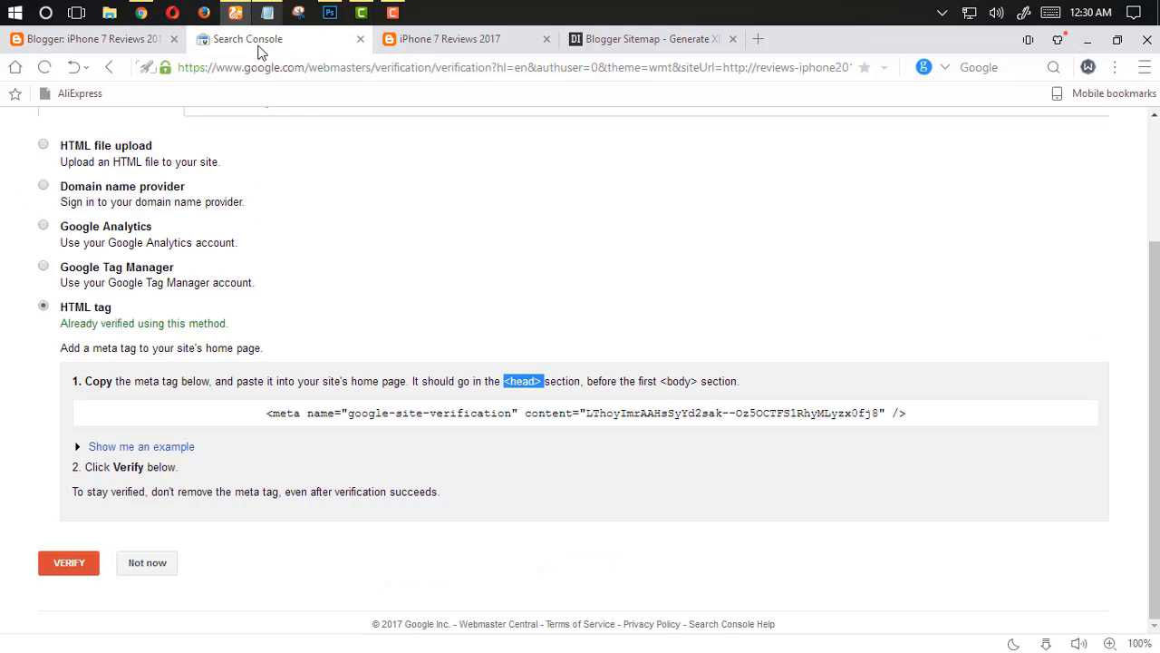
pyautogui.click(522, 418)
pyautogui.hotkey('ctrl', 'c')
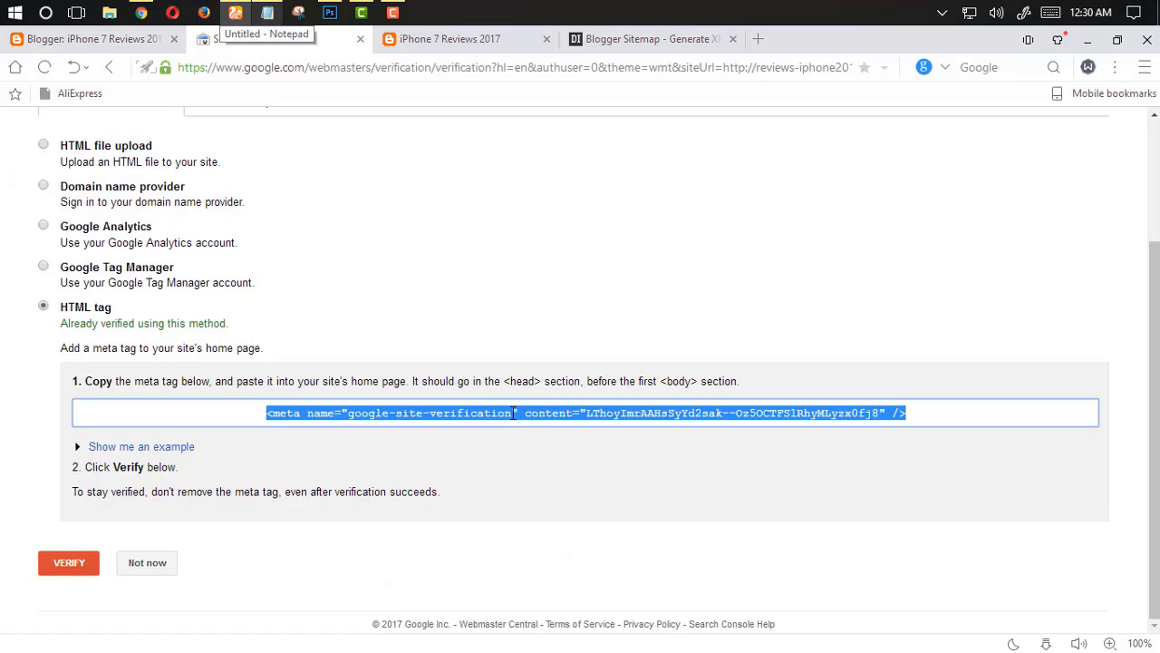
pyautogui.click(108, 40)
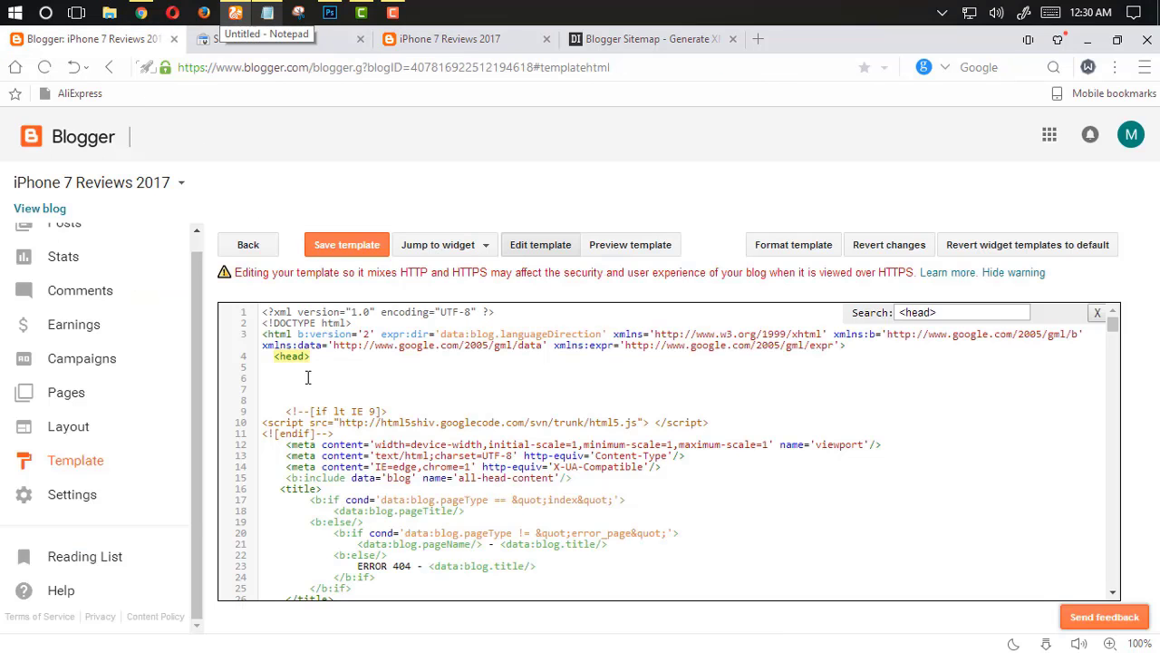
pyautogui.hotkey('ctrl', 'v')
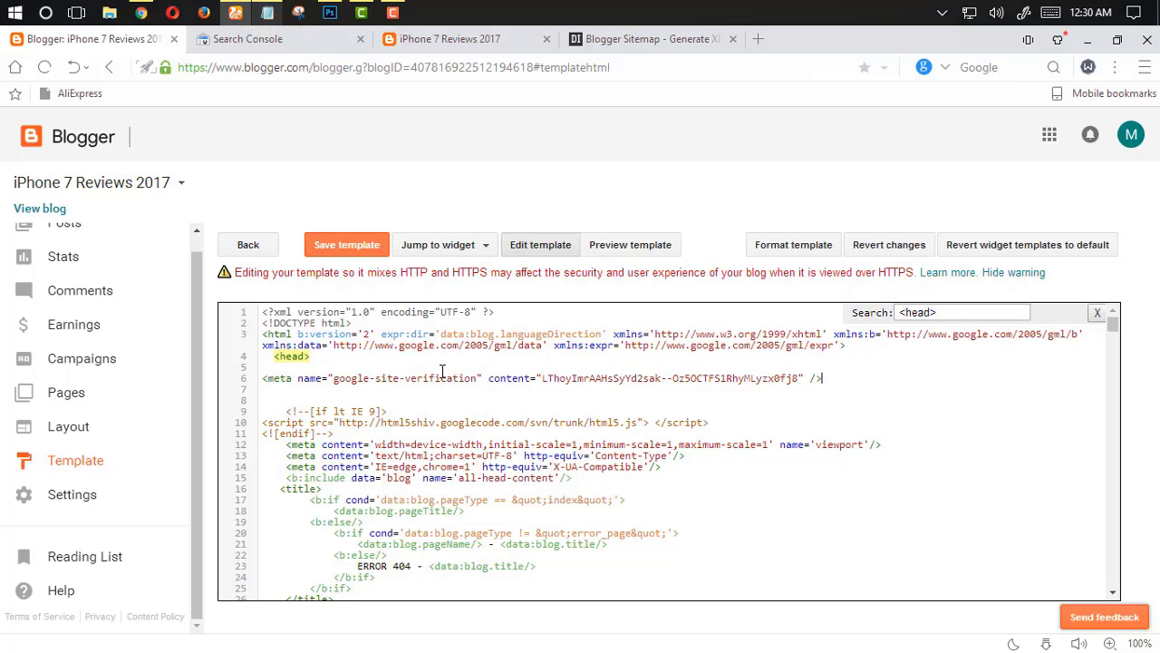
# Save the template and return to the Search Console verification page
pyautogui.click(337, 256)
pyautogui.click(474, 43)
pyautogui.click(249, 39)
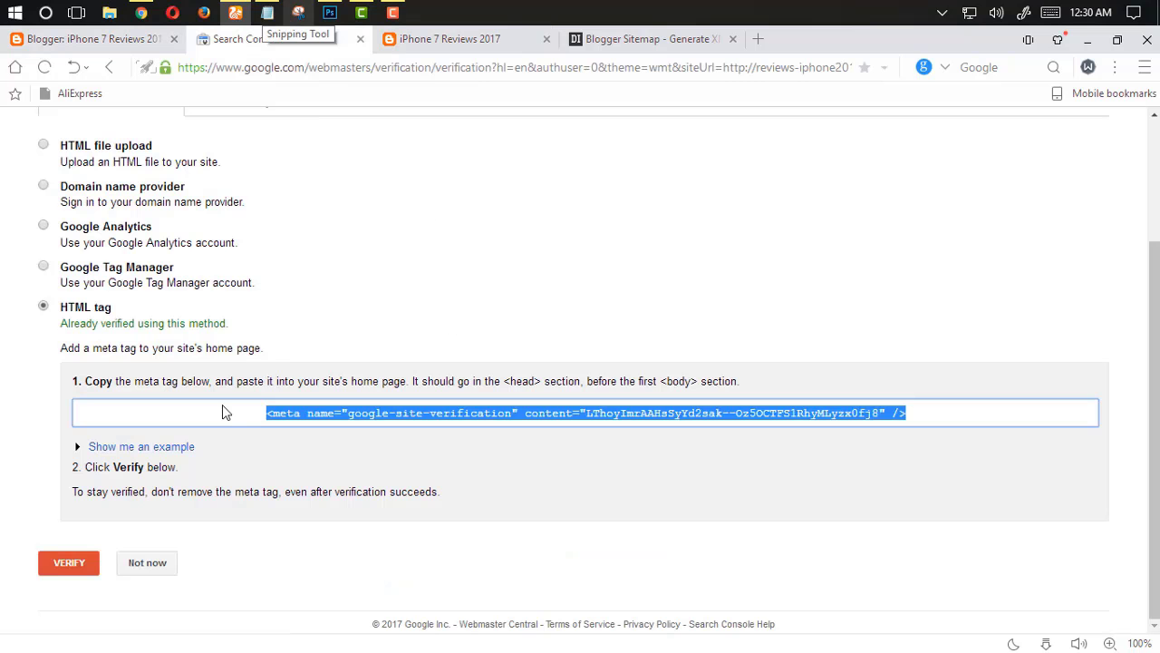
# Verify ownership of the blog in Search Console using the HTML tag method
pyautogui.click(256, 466)
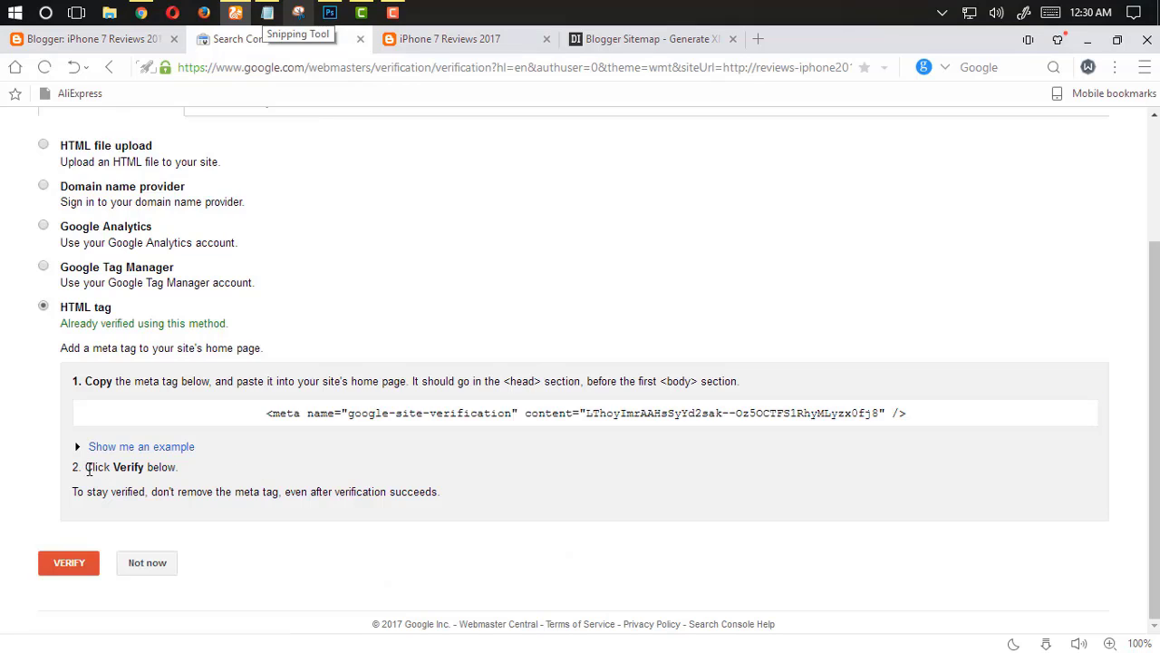
pyautogui.click(117, 476)
pyautogui.moveTo(197, 466); pyautogui.dragTo(136, 468)
pyautogui.click(128, 494)
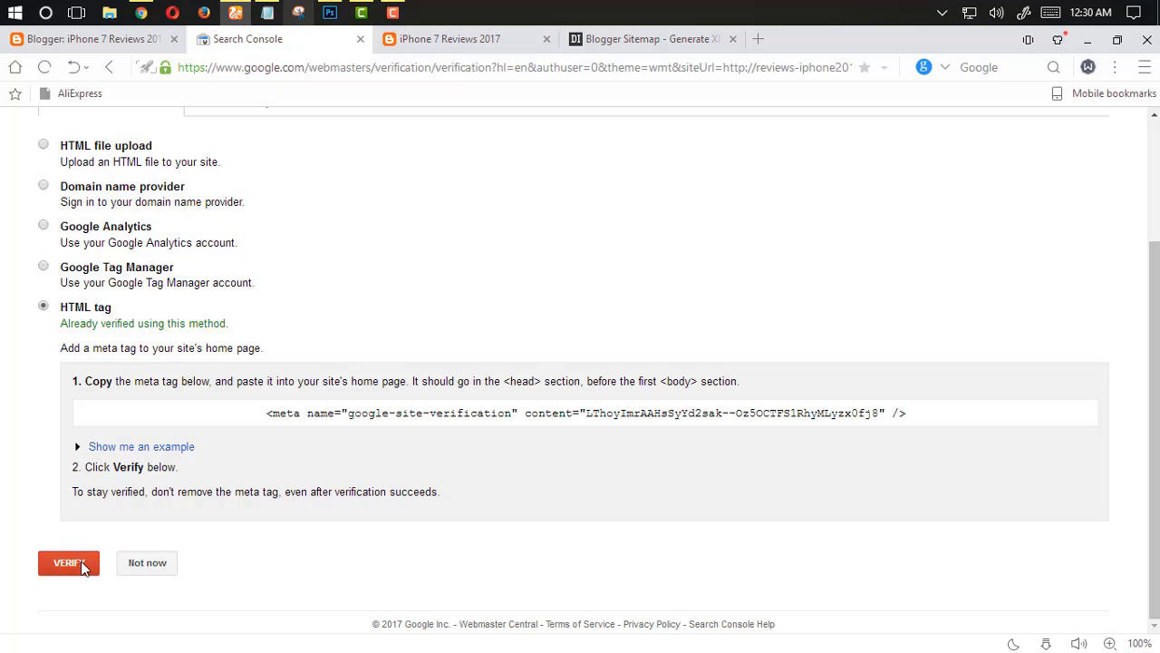
pyautogui.click(81, 566)
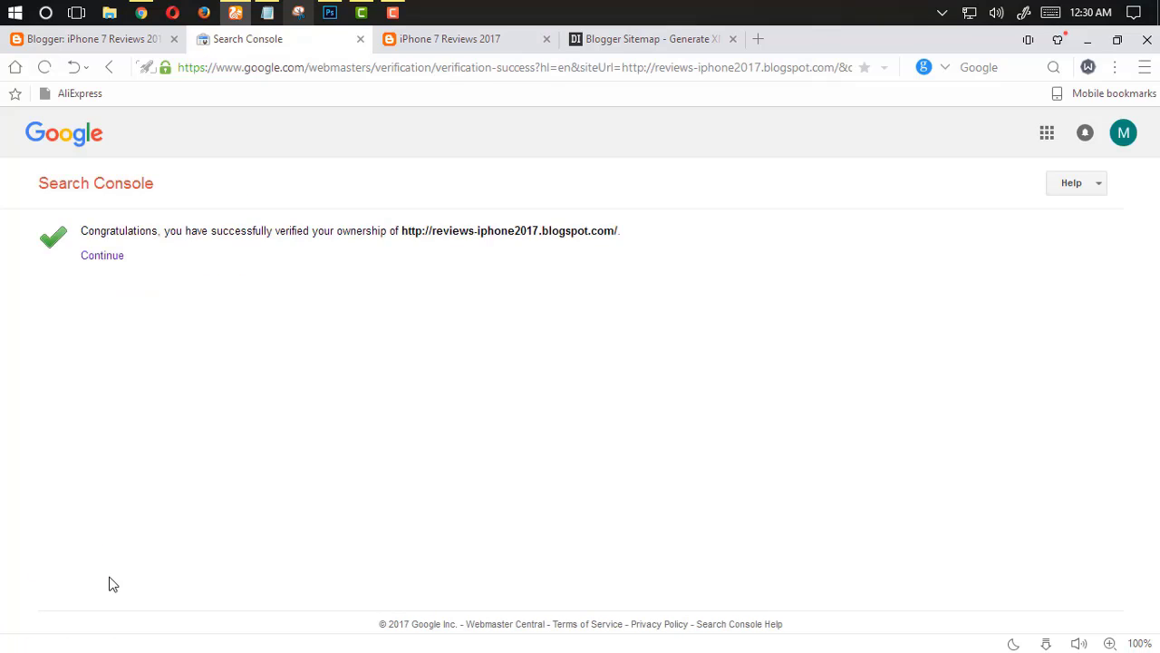
# Continue to the blog property's dashboard, open the Crawl Sitemaps page and start adding a new sitemap
pyautogui.click(93, 256)
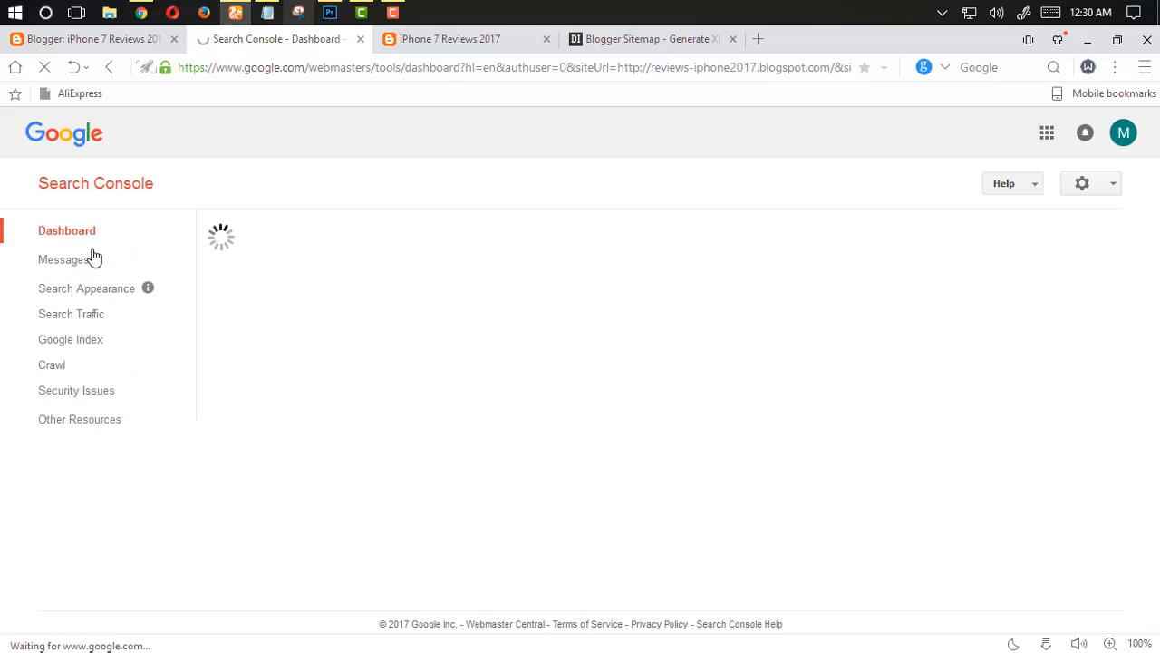
pyautogui.click(93, 256)
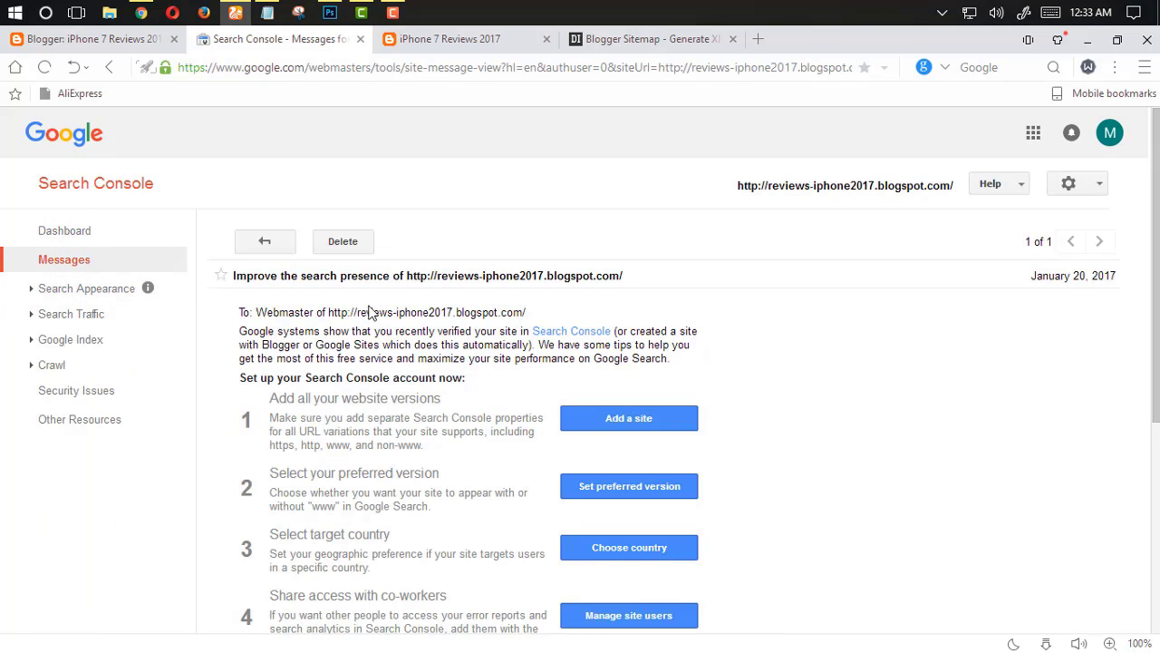
pyautogui.scroll(-2, 489, 323)
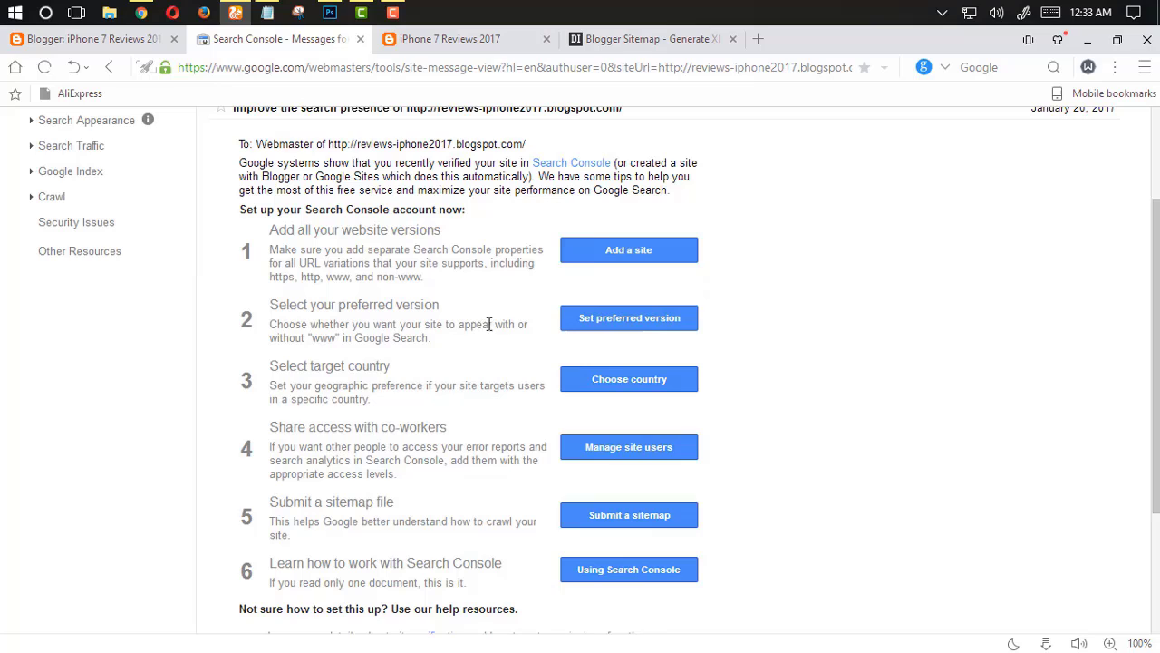
pyautogui.click(613, 254)
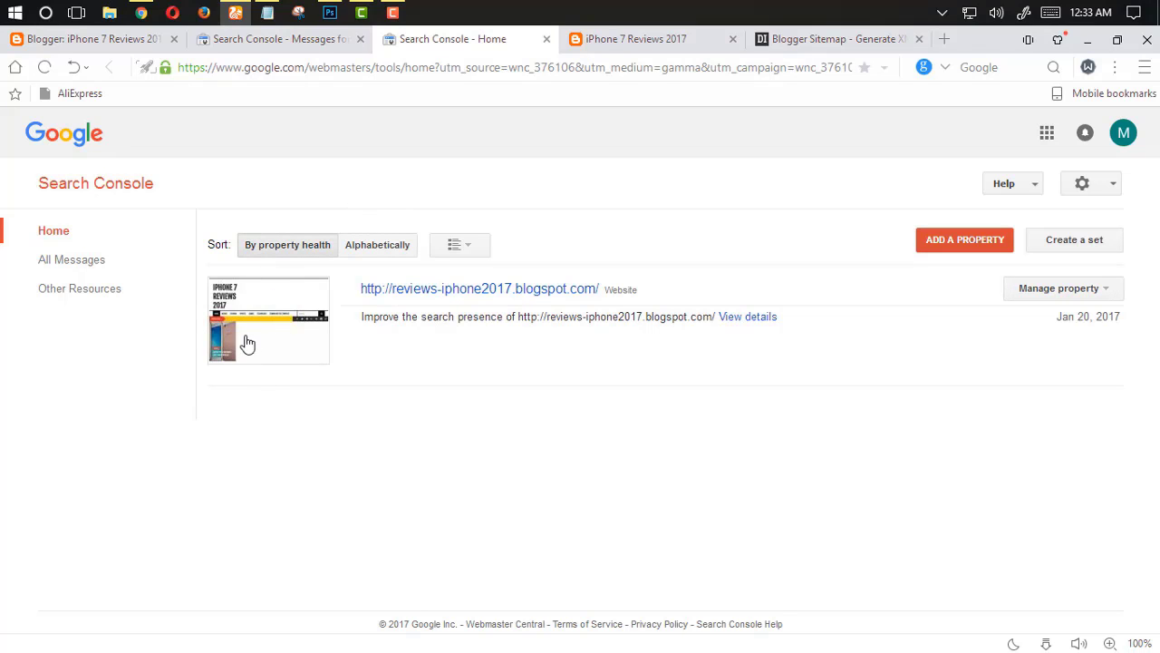
pyautogui.click(489, 290)
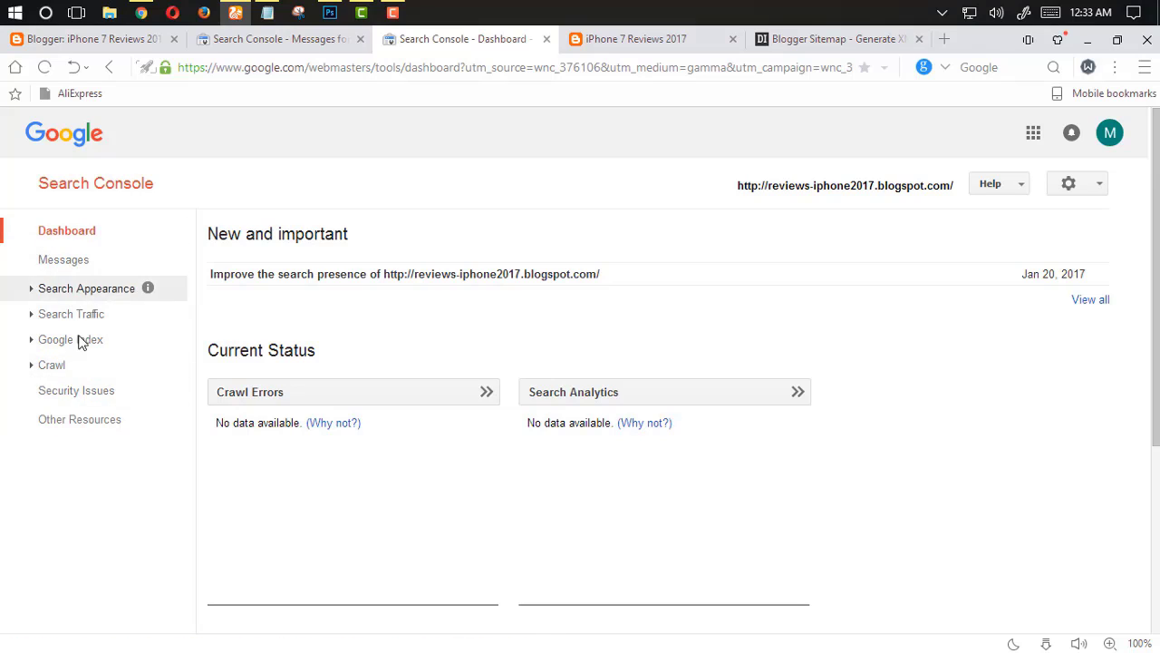
pyautogui.click(52, 366)
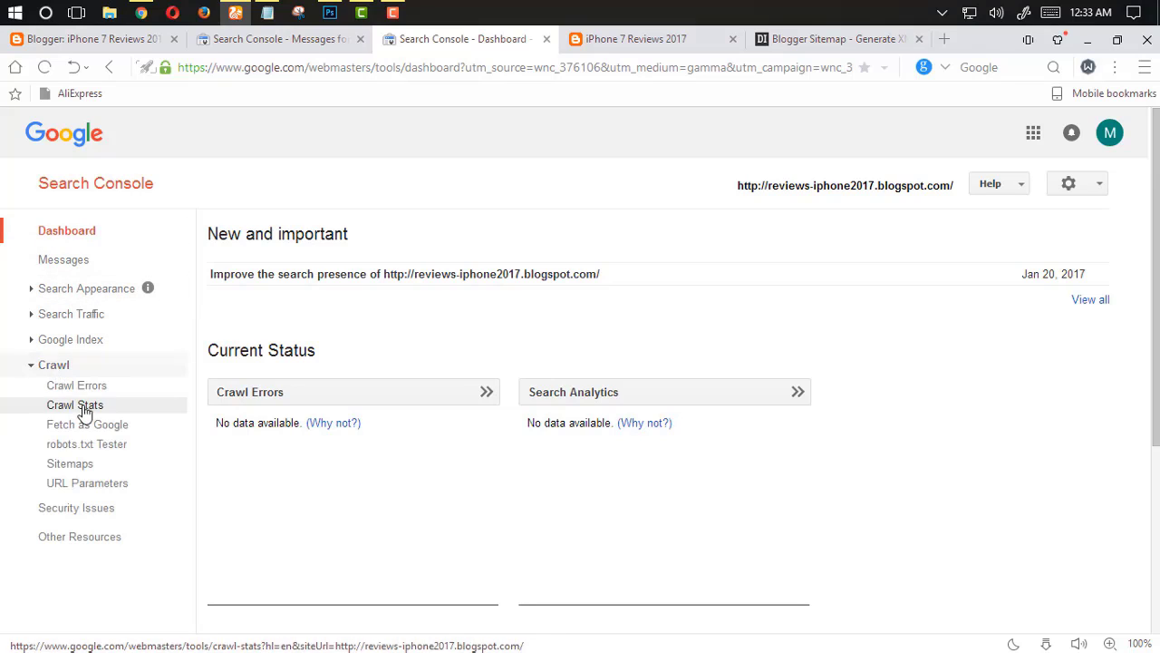
pyautogui.click(76, 467)
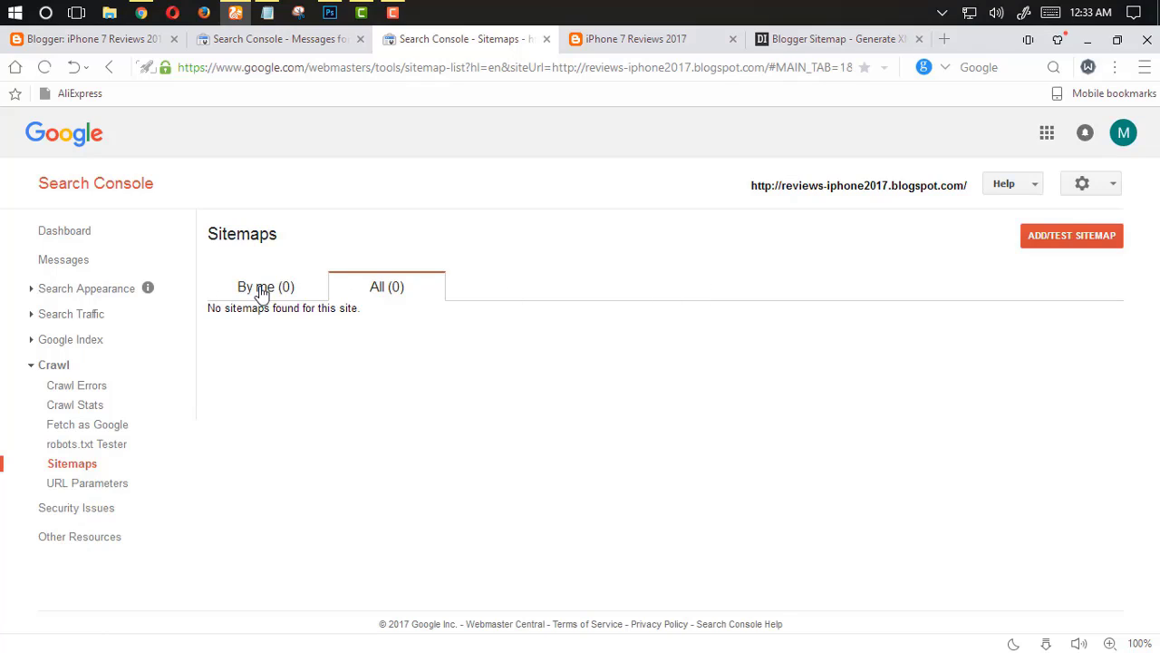
pyautogui.click(263, 288)
pyautogui.click(357, 288)
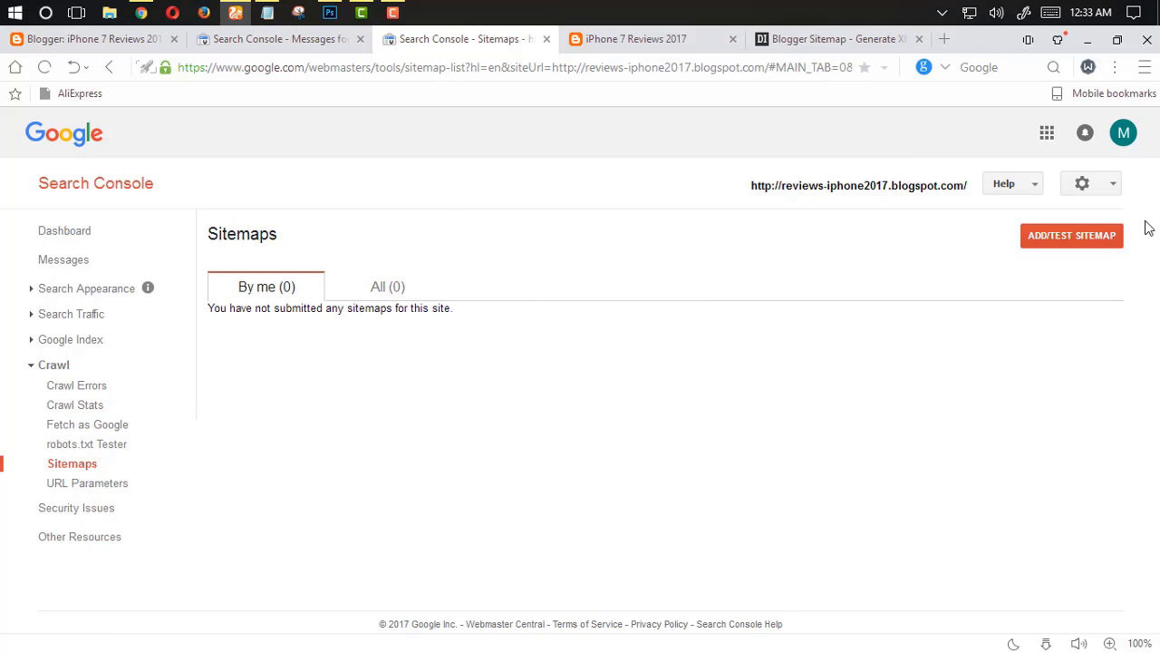
pyautogui.click(1059, 240)
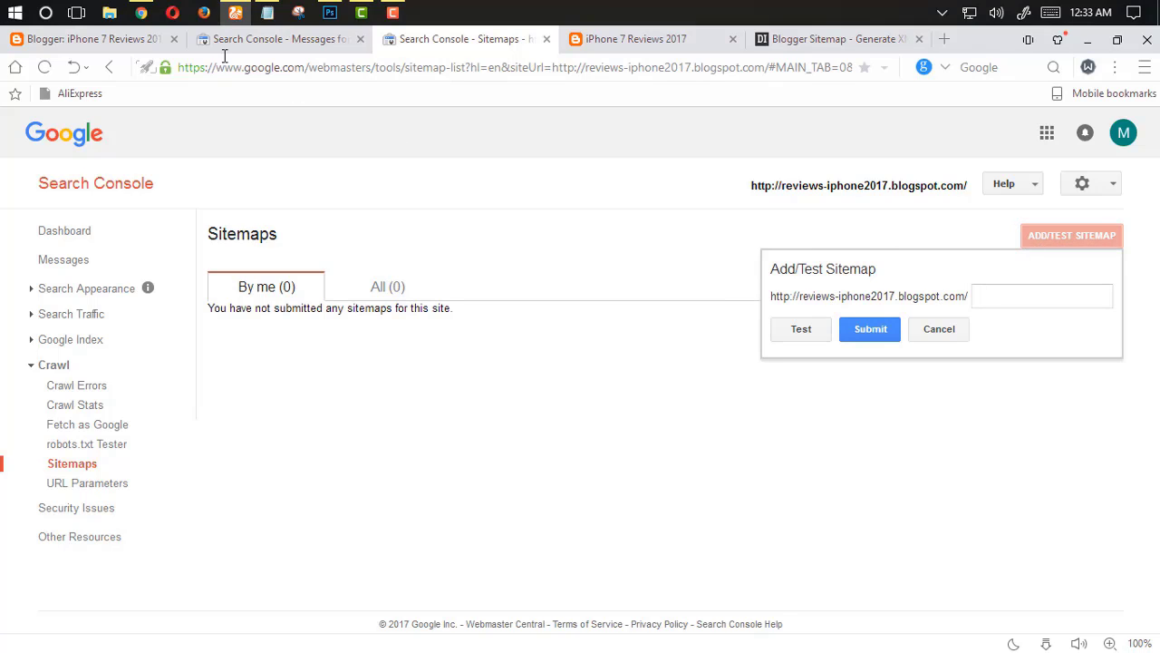
# Compare the generated sitemap code with the sitemap line in the blog's custom robots.txt
pyautogui.click(785, 40)
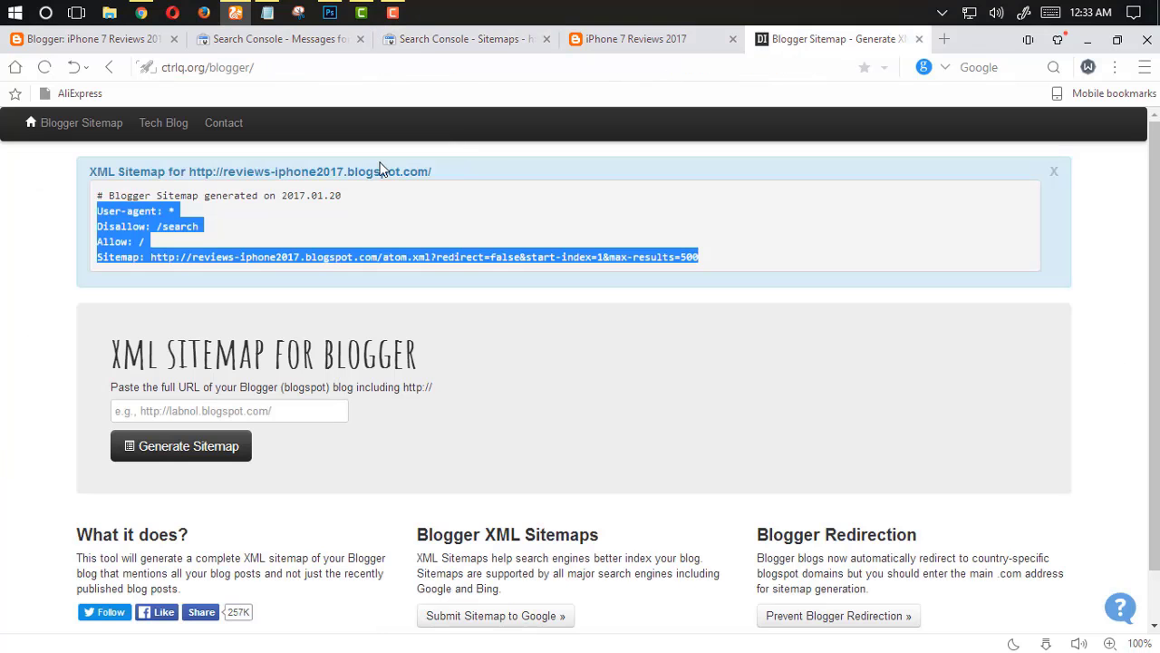
pyautogui.click(234, 240)
pyautogui.click(98, 38)
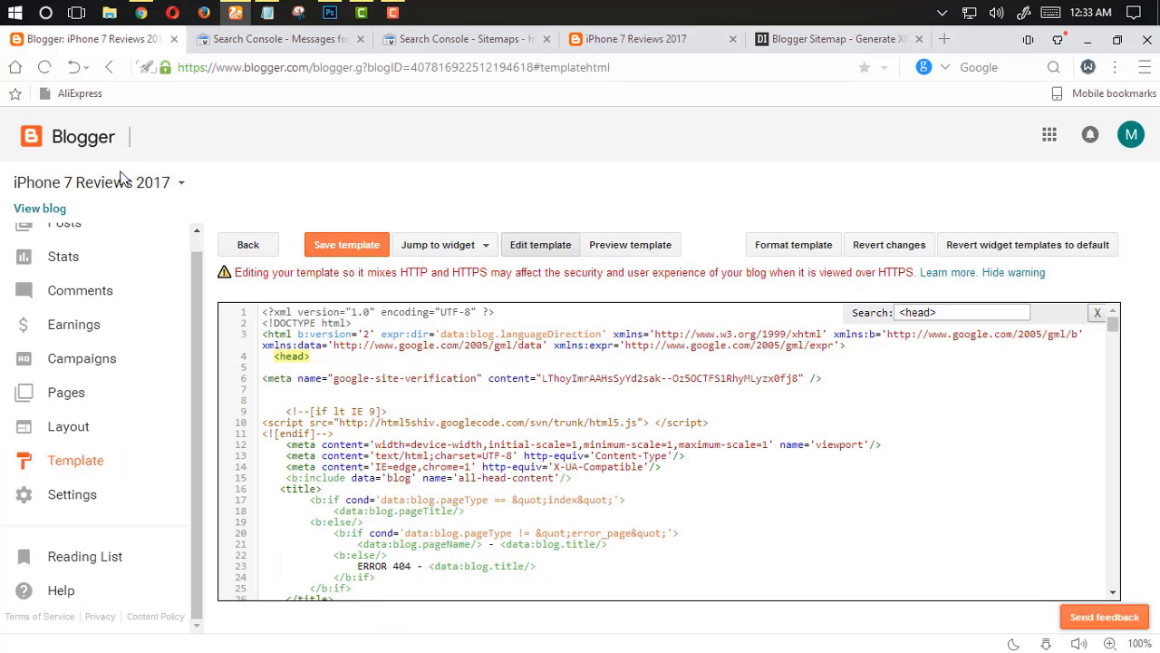
pyautogui.click(72, 497)
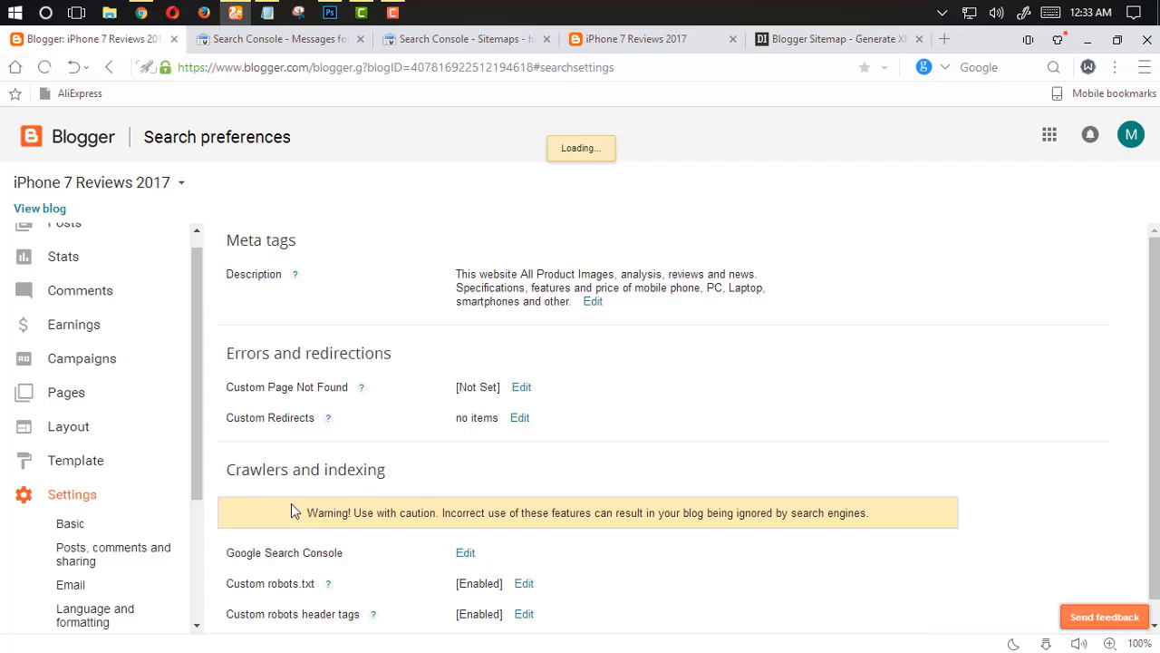
pyautogui.scroll(-1, 494, 580)
pyautogui.click(525, 562)
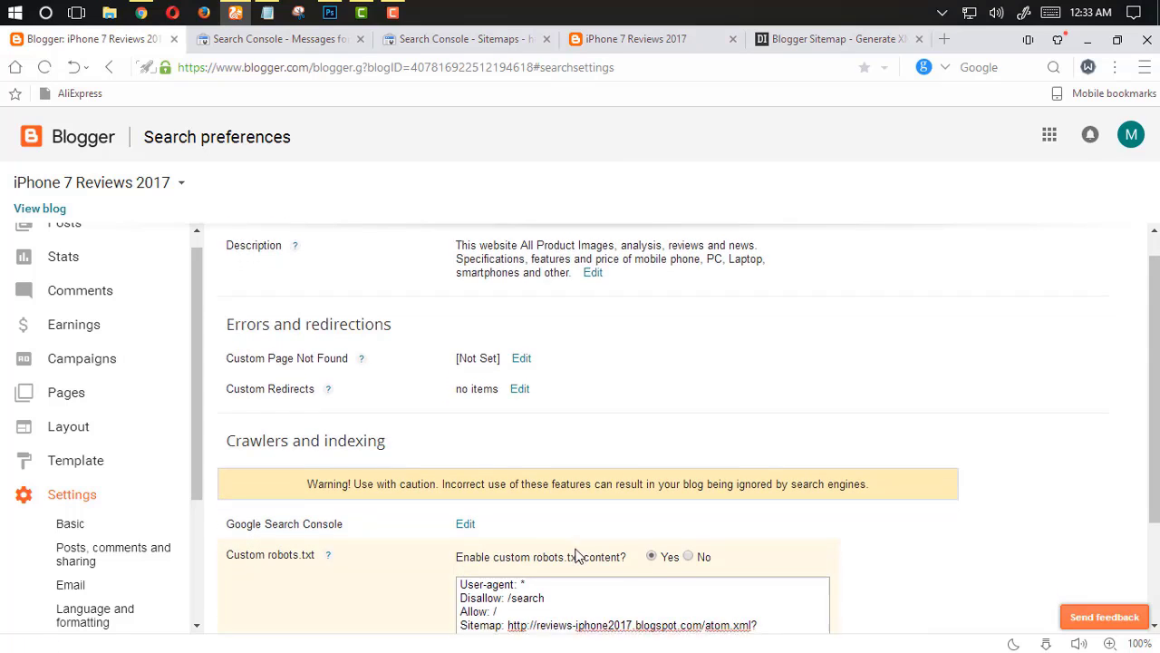
pyautogui.scroll(-2, 636, 513)
pyautogui.moveTo(703, 496); pyautogui.dragTo(577, 491)
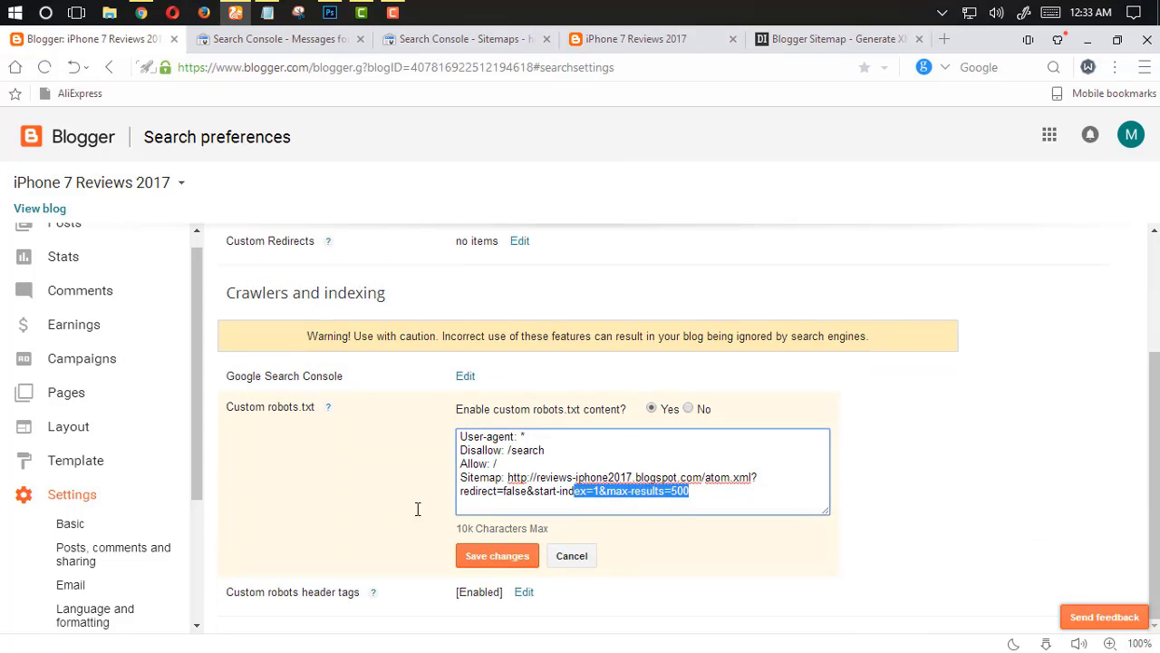
pyautogui.click(415, 459)
pyautogui.click(830, 39)
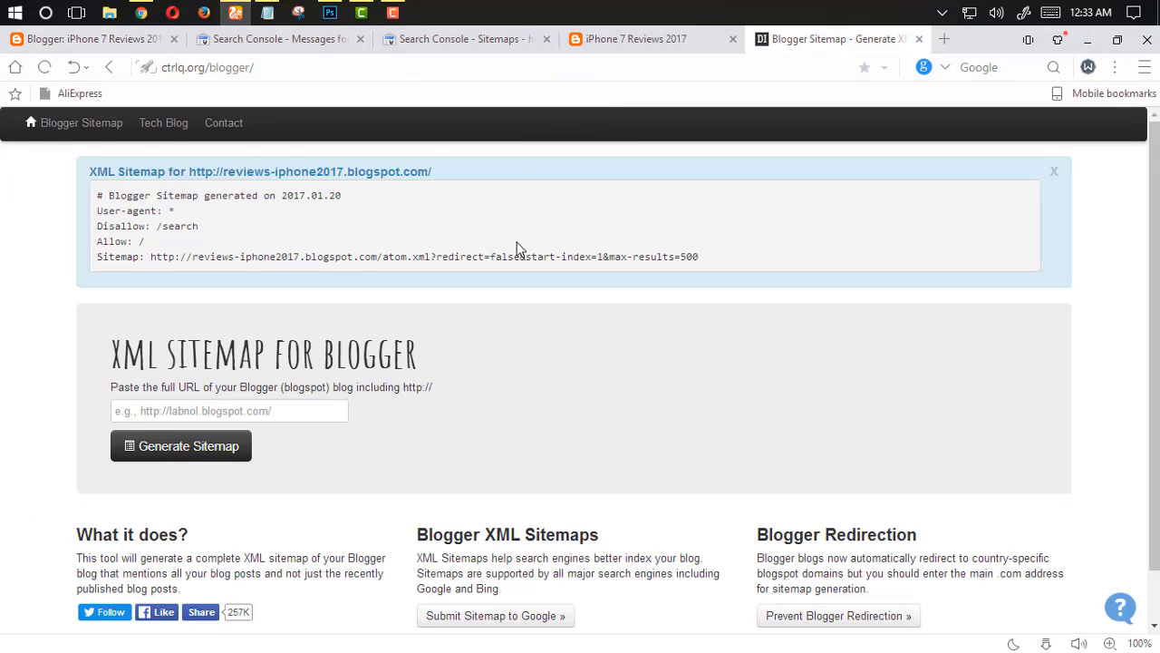
# Copy the sitemap path atom.xml?redirect=false&start-index=1&max-results=500 and submit it as a new sitemap in Search Console
pyautogui.moveTo(705, 256); pyautogui.dragTo(382, 259)
pyautogui.hotkey('ctrl', 'c')
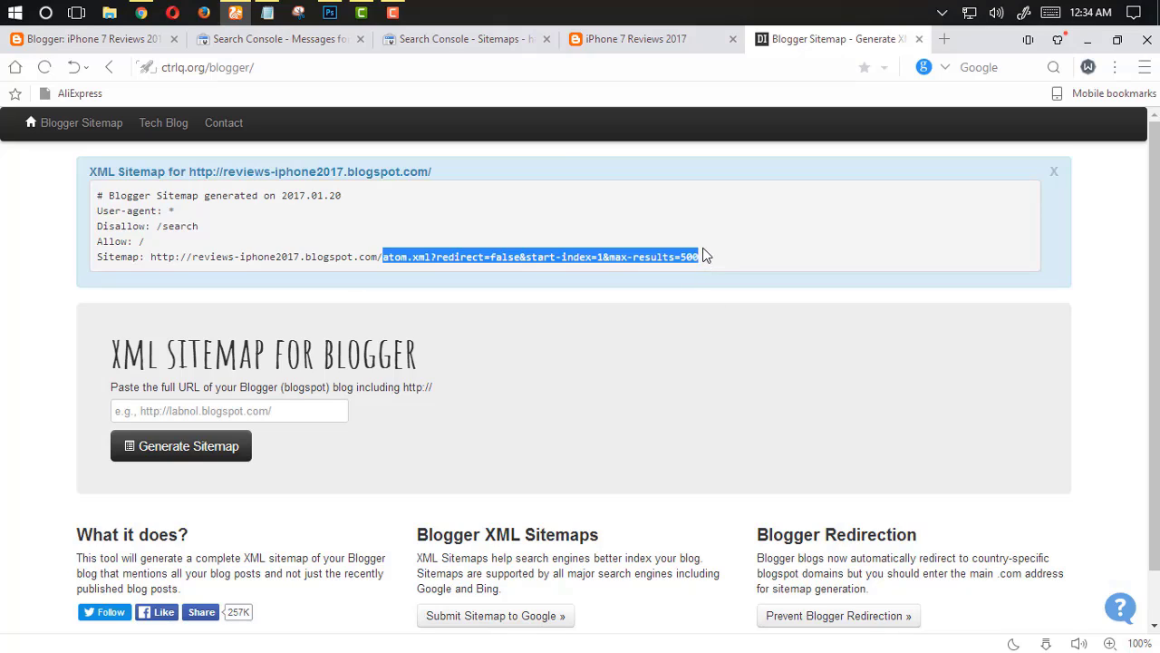
pyautogui.click(603, 46)
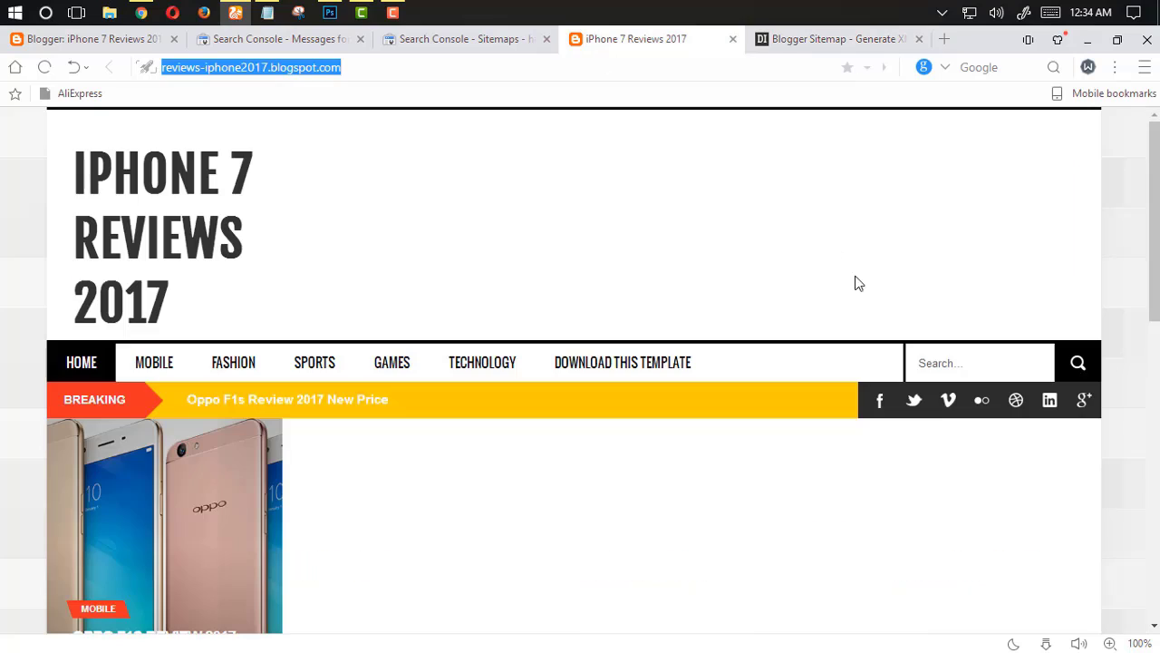
pyautogui.click(399, 43)
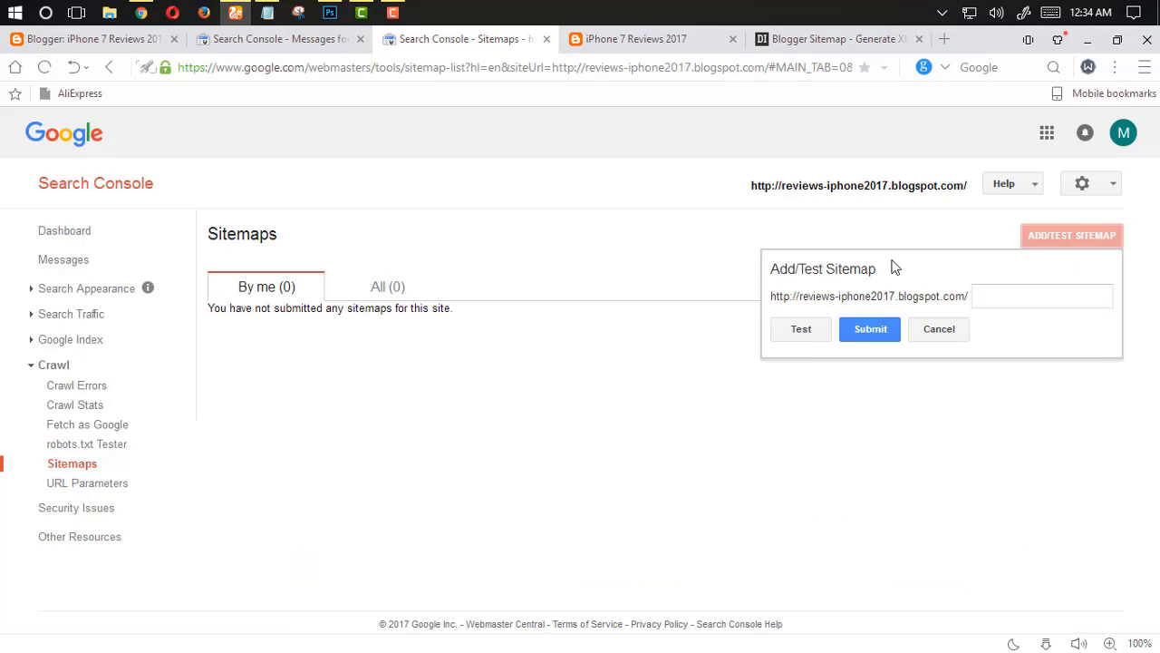
pyautogui.click(987, 297)
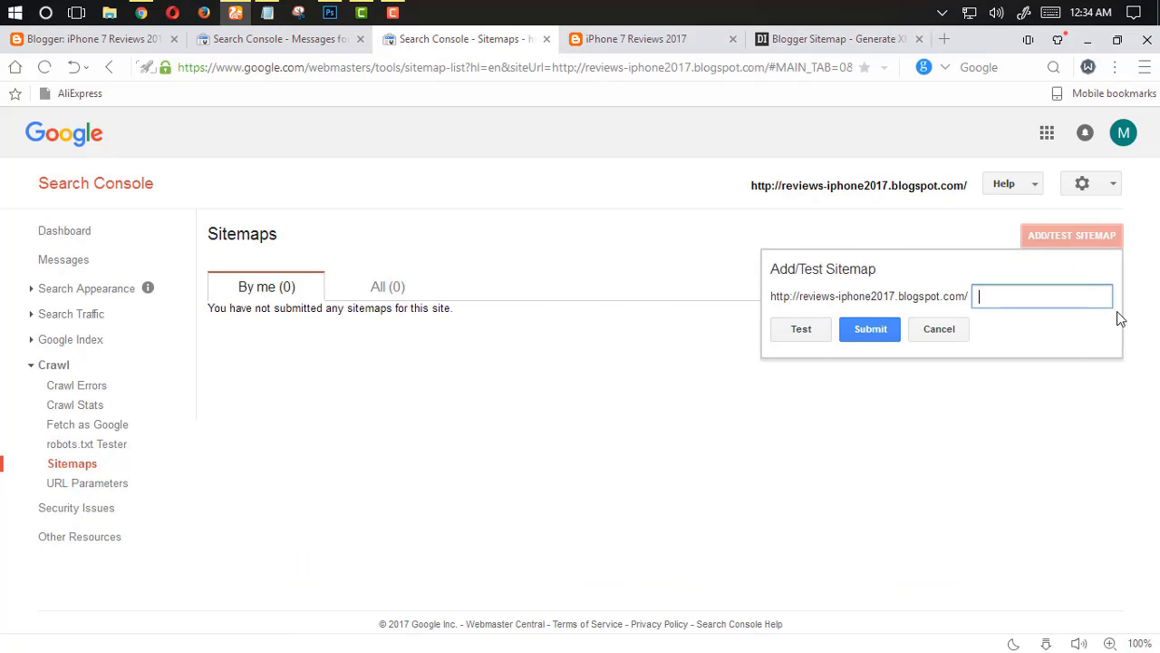
pyautogui.hotkey('ctrl', 'v')
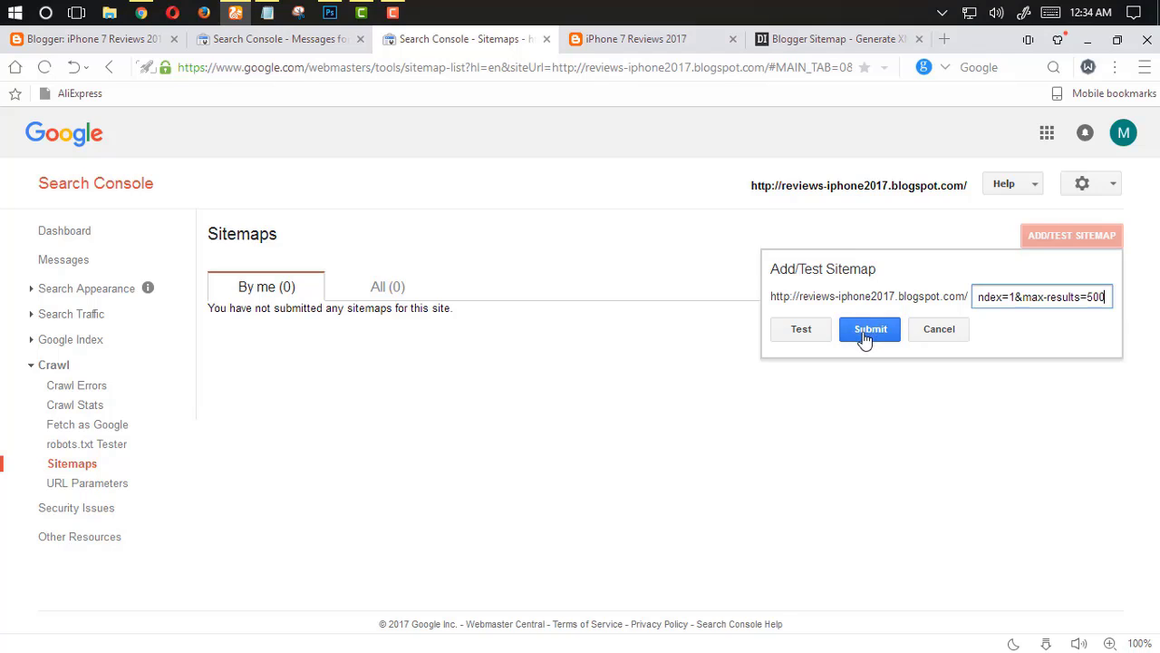
pyautogui.click(870, 339)
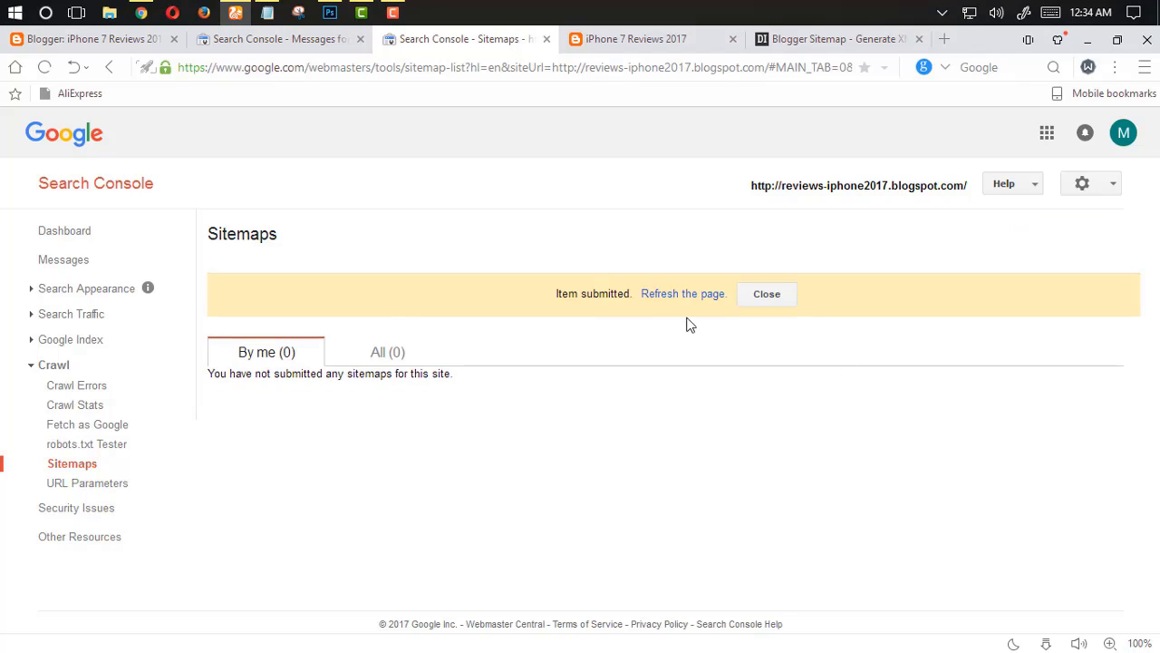
# Refresh the Sitemaps page and review the submitted sitemap's content types and details
pyautogui.click(707, 293)
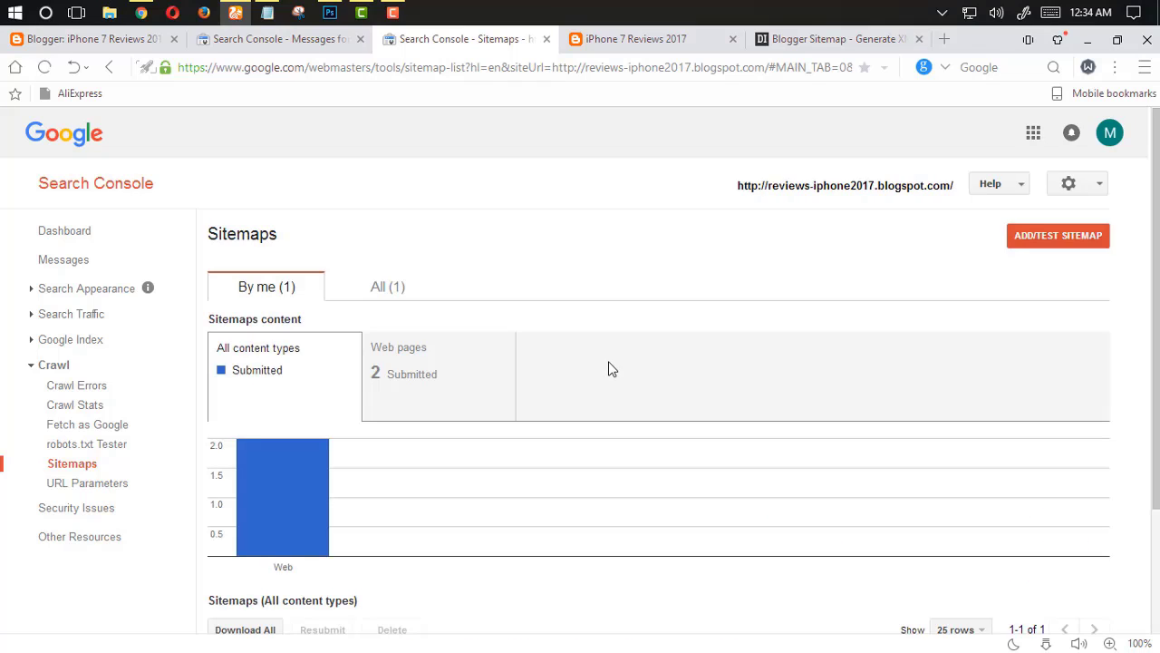
pyautogui.scroll(-2, 557, 387)
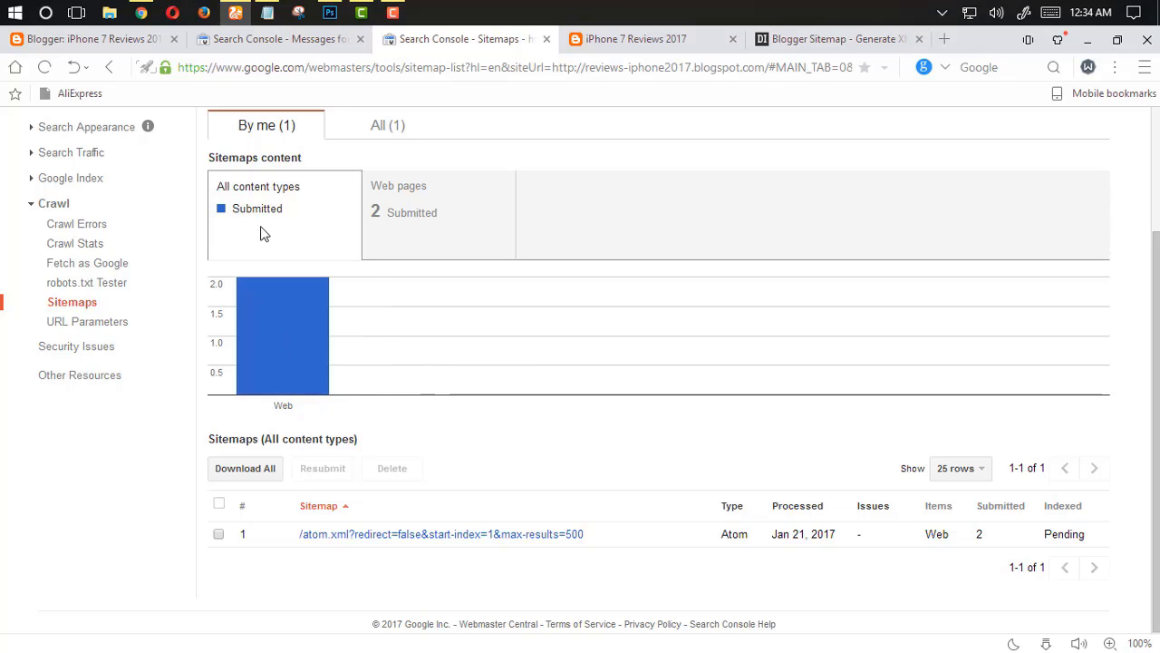
pyautogui.click(435, 226)
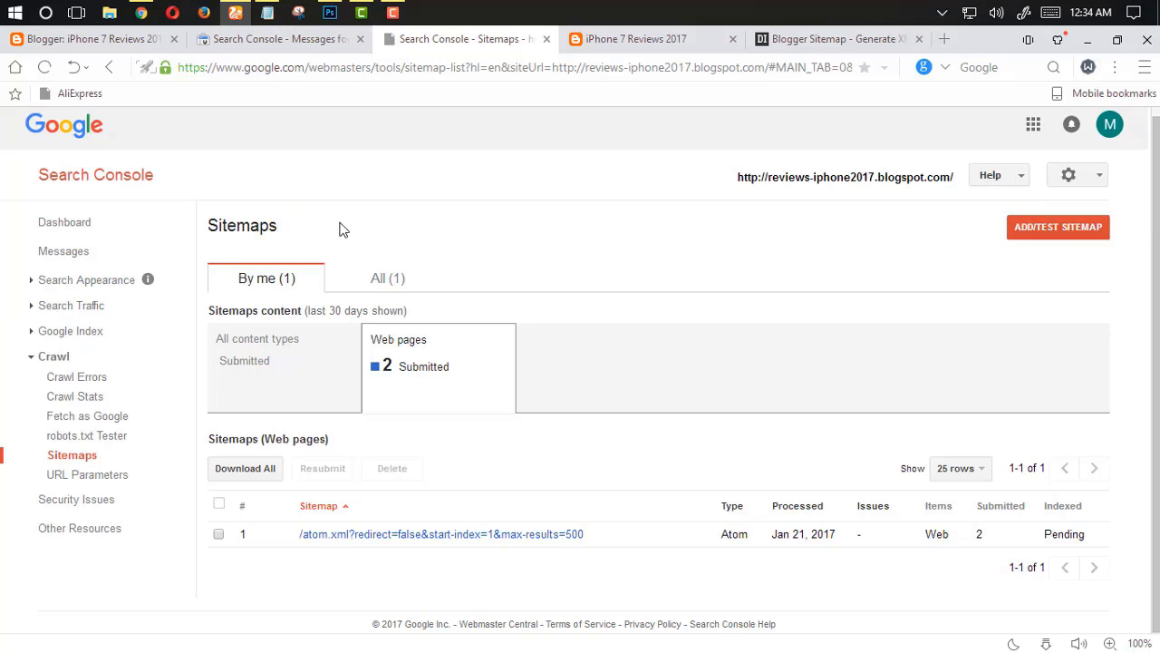
pyautogui.click(298, 354)
pyautogui.scroll(-3, 373, 344)
pyautogui.click(409, 223)
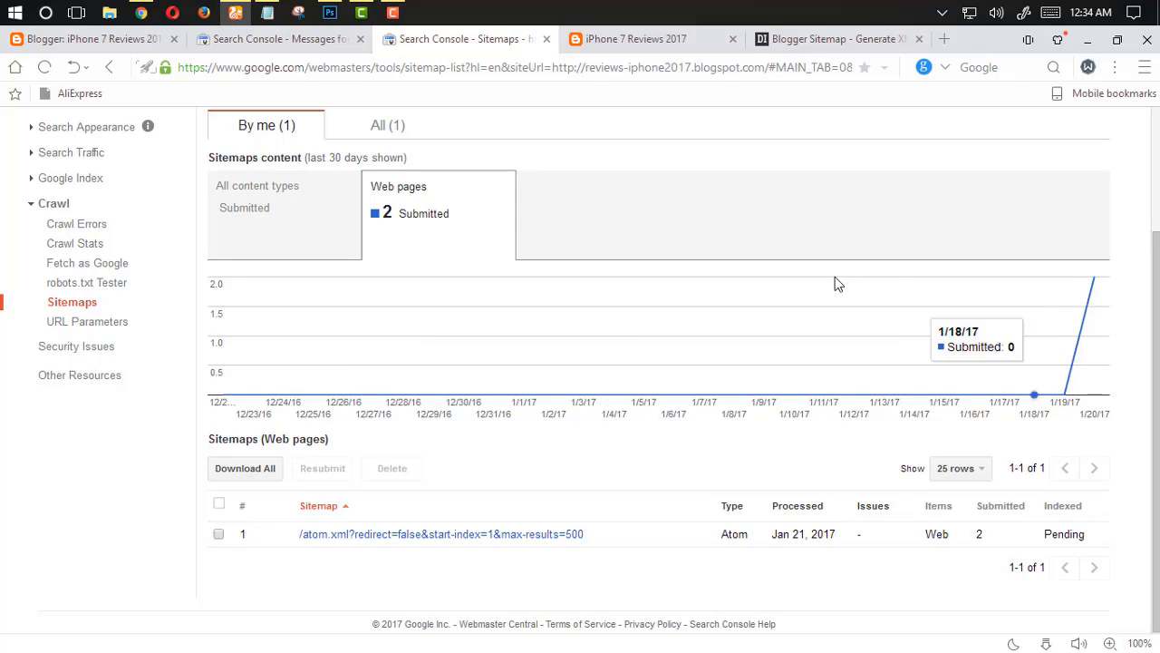
# Review the preferred version site settings from the Search Console setup message
pyautogui.click(547, 40)
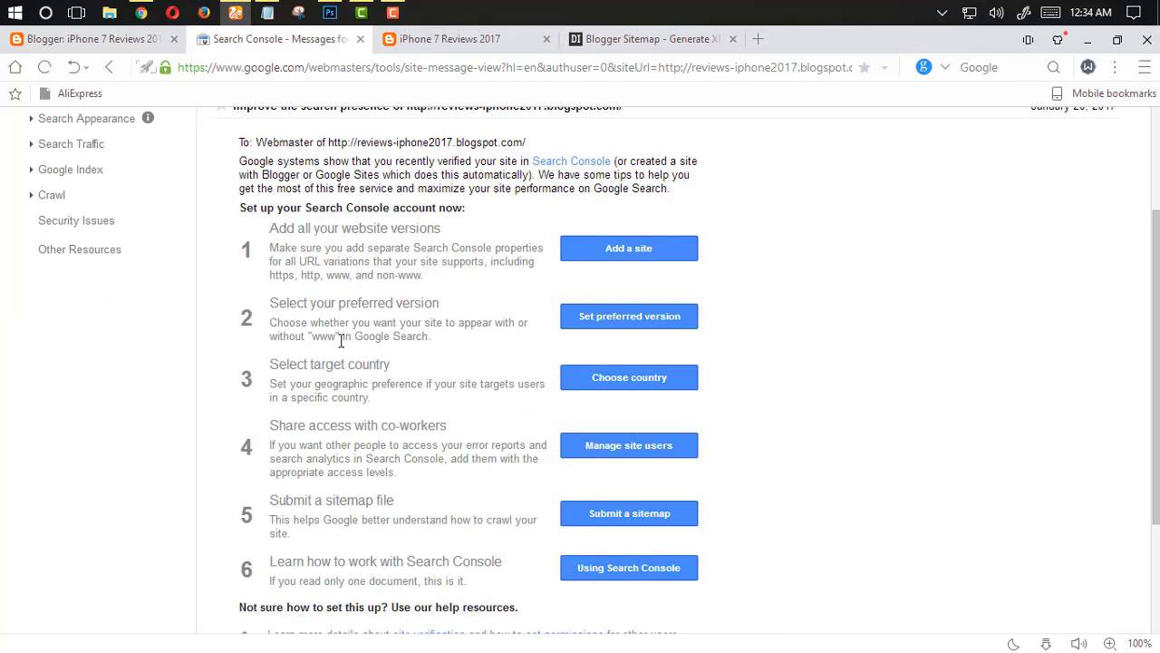
pyautogui.click(589, 316)
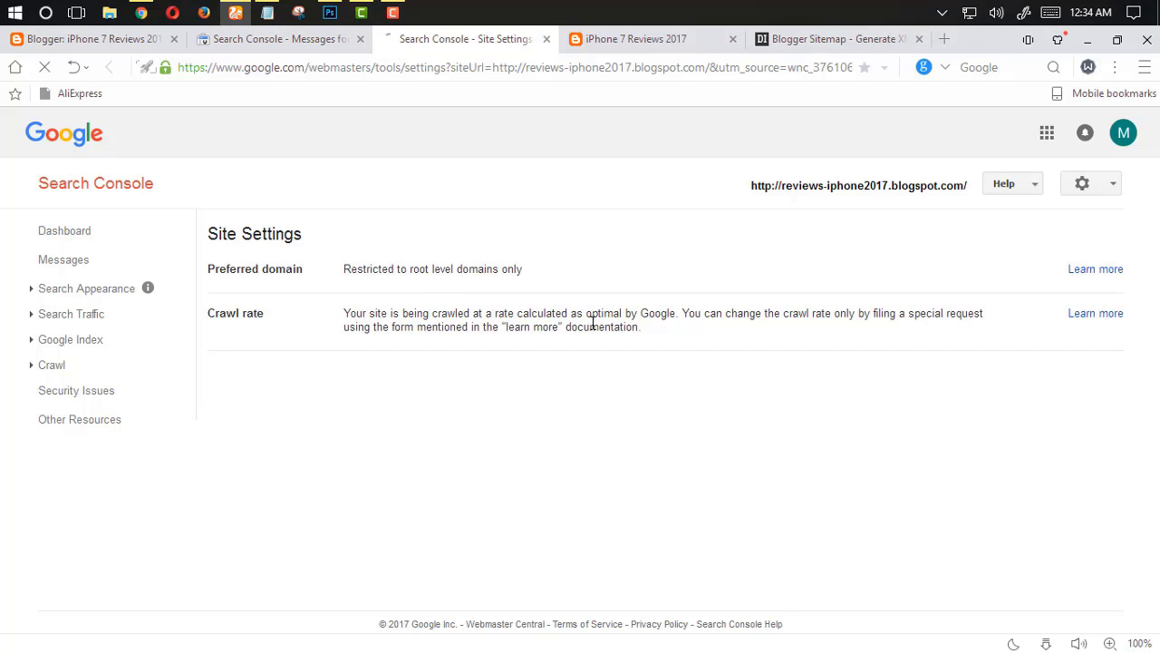
pyautogui.click(546, 40)
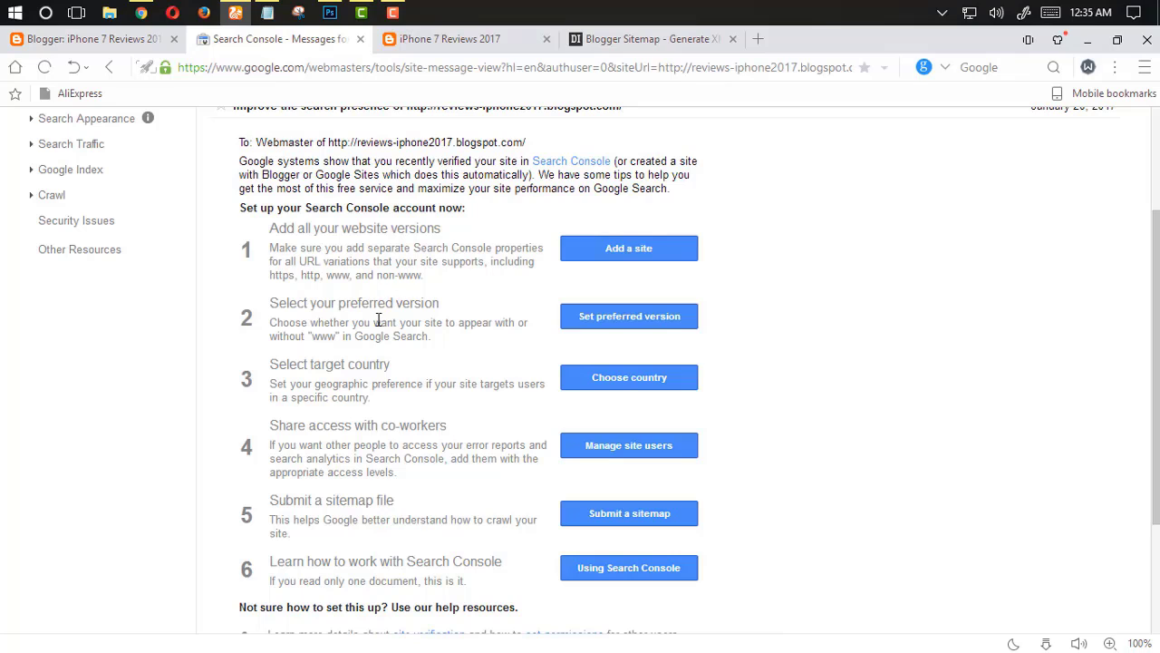
pyautogui.moveTo(270, 368); pyautogui.dragTo(396, 358)
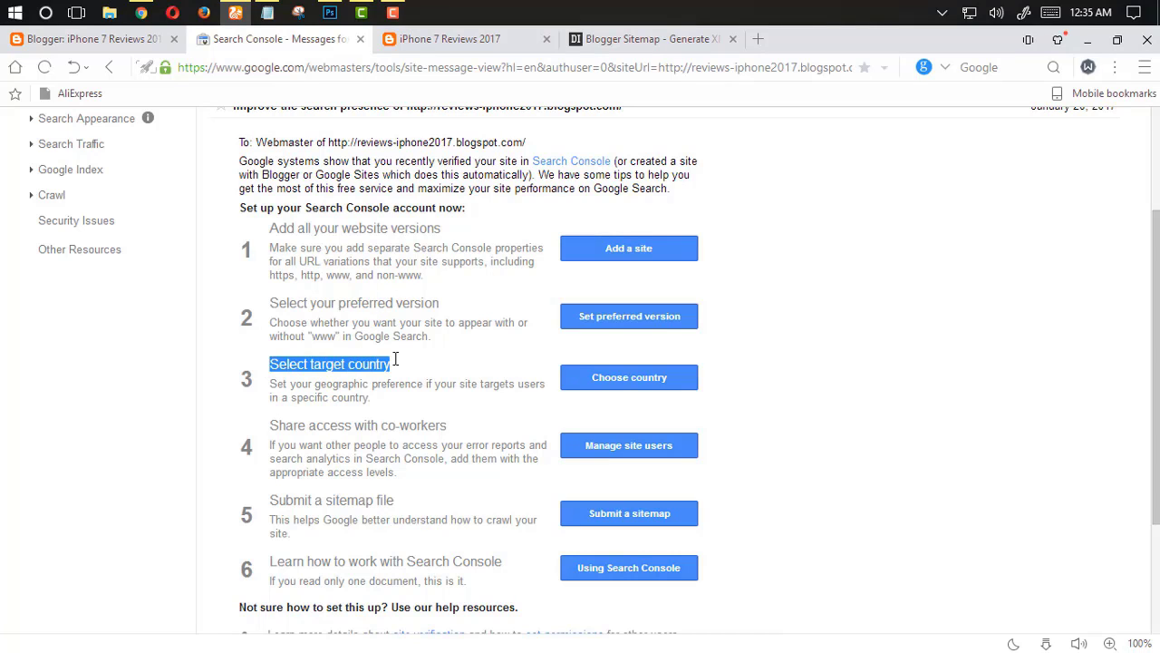
# Set the blog's international country targeting to United States and save it
pyautogui.click(483, 354)
pyautogui.click(600, 377)
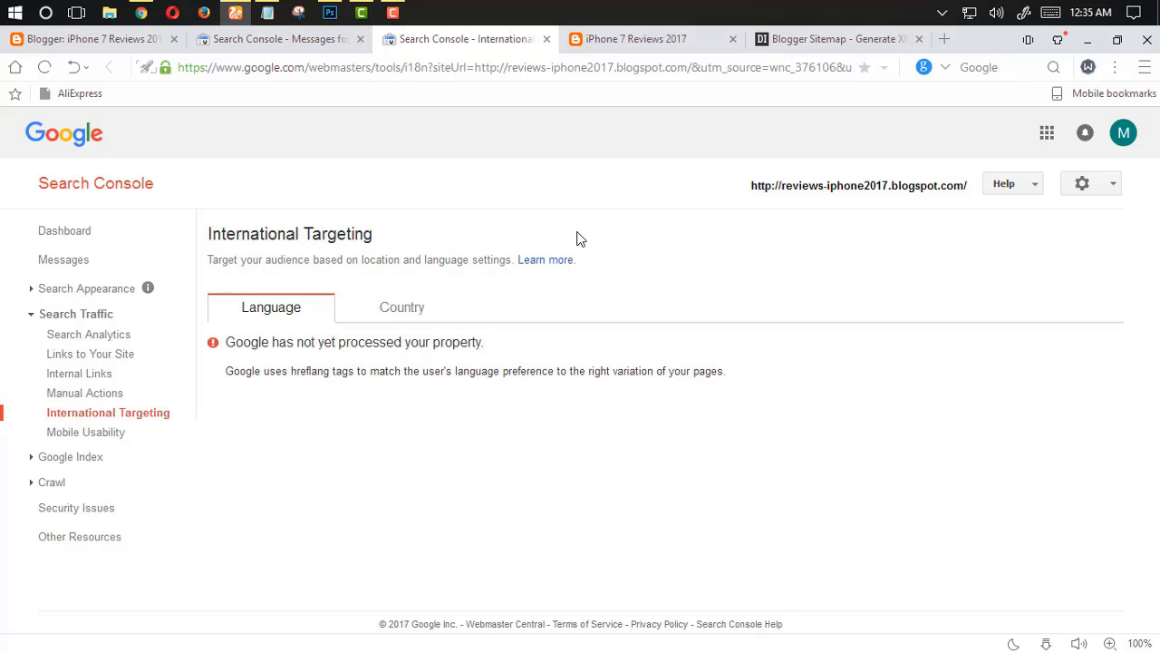
pyautogui.click(416, 313)
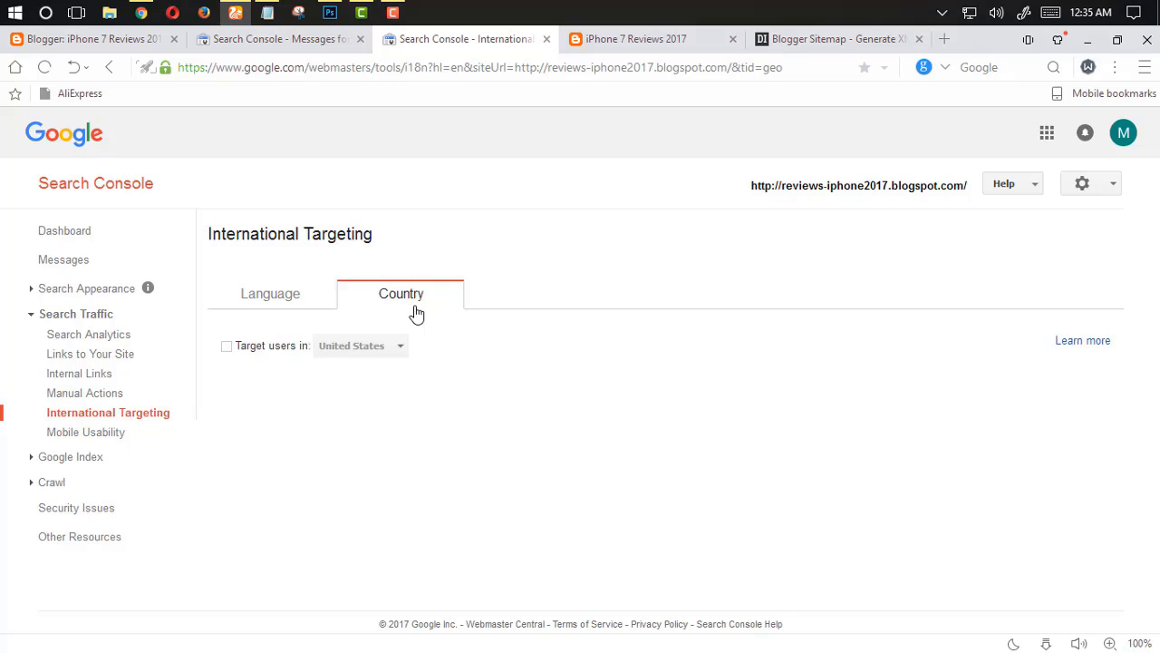
pyautogui.click(227, 347)
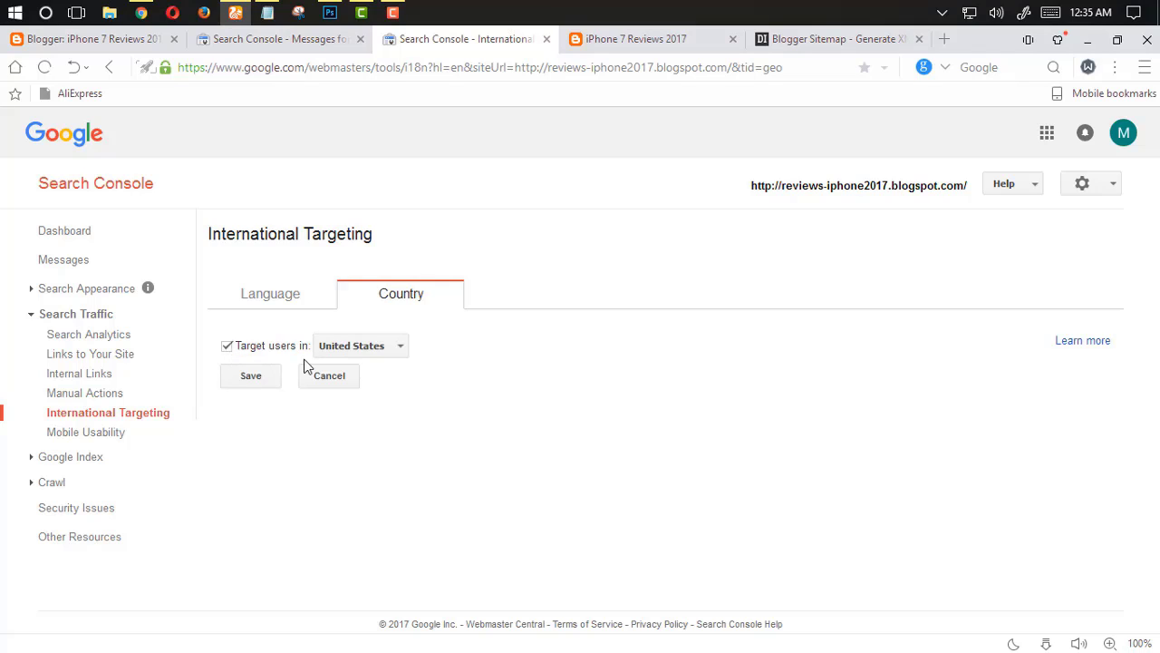
pyautogui.click(403, 348)
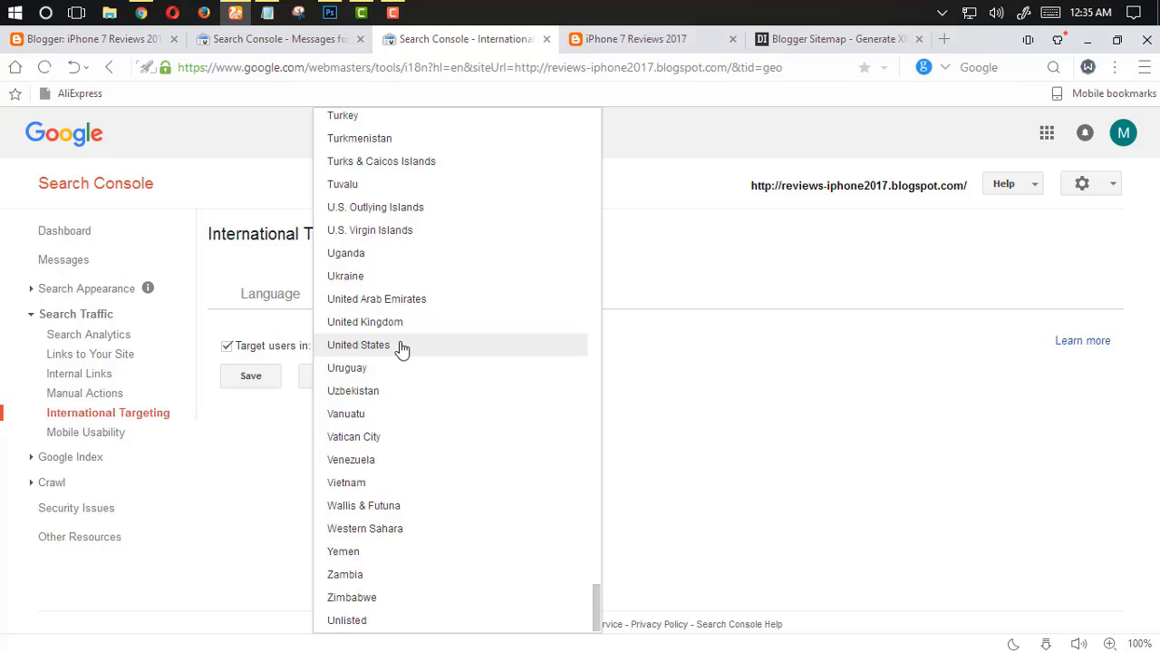
pyautogui.click(402, 348)
pyautogui.click(245, 384)
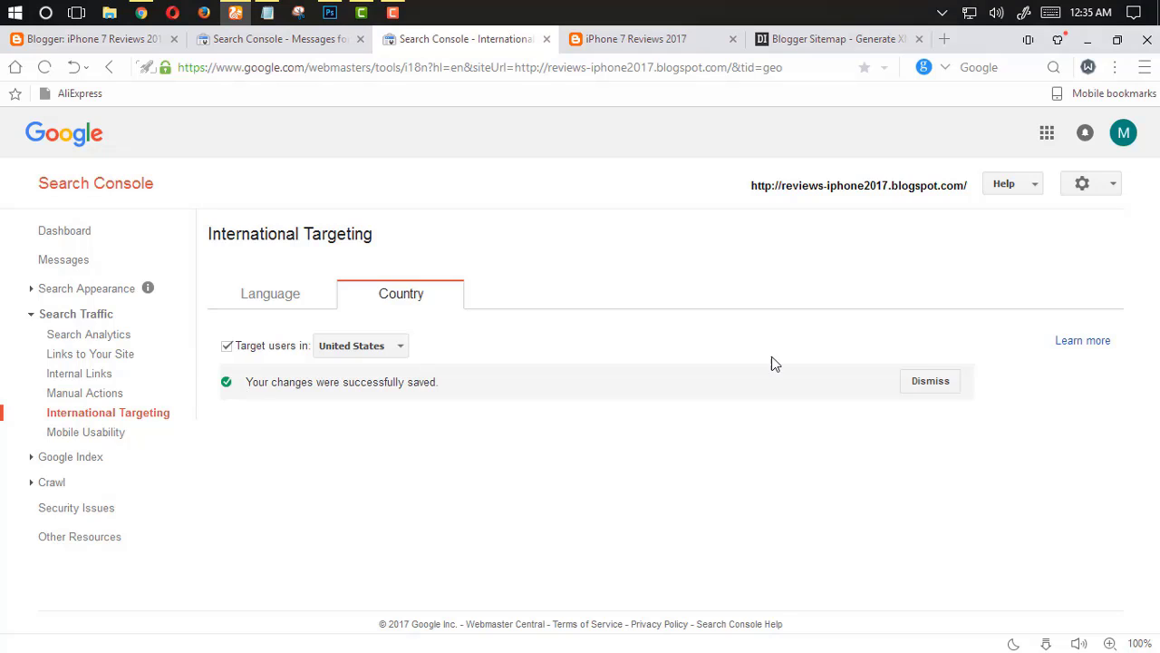
# Open the Sitemaps page from the setup message and review the list of submitted sitemaps
pyautogui.click(546, 39)
pyautogui.scroll(-1, 427, 299)
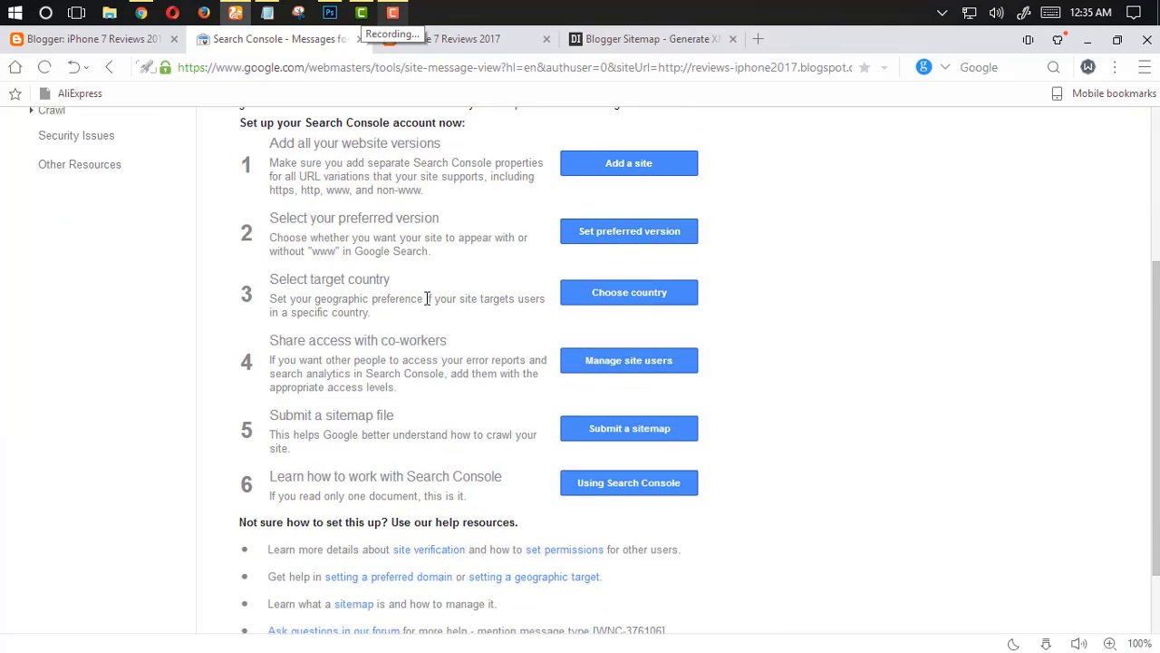
pyautogui.scroll(-1, 344, 399)
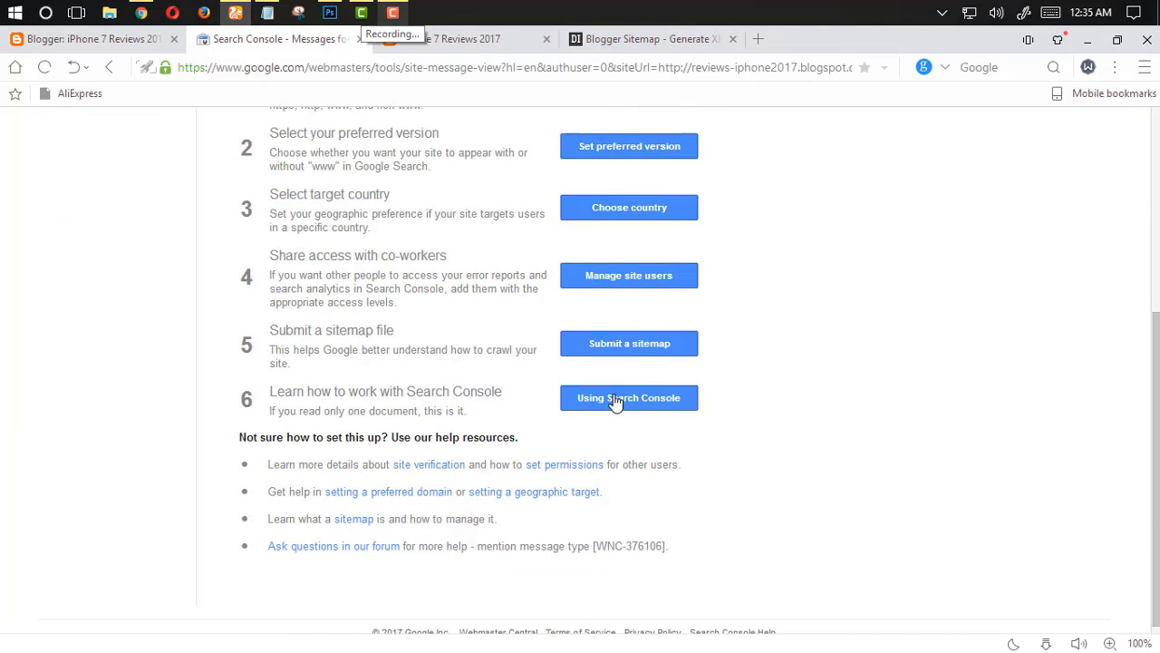
pyautogui.click(612, 349)
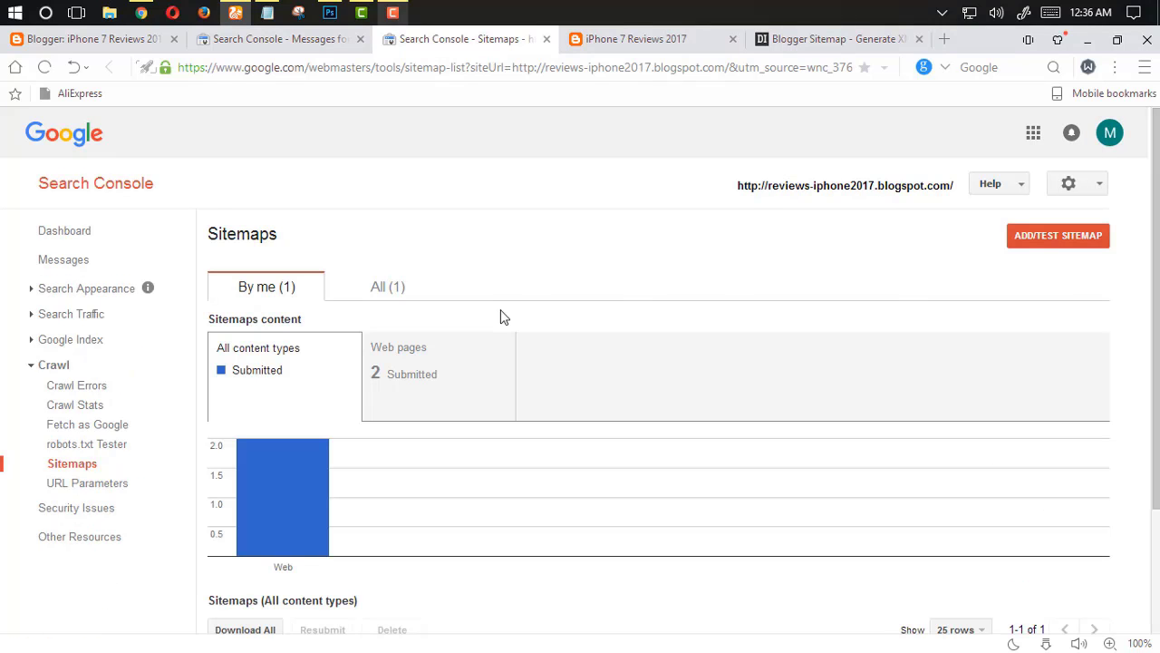
pyautogui.scroll(-2, 435, 327)
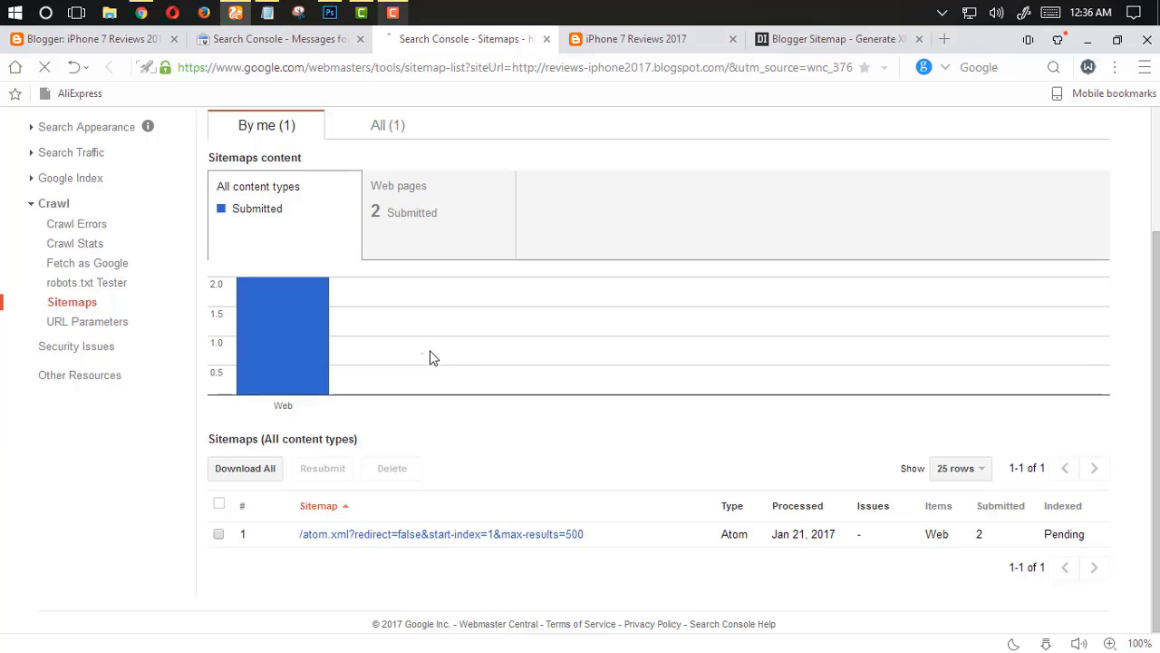
pyautogui.click(283, 43)
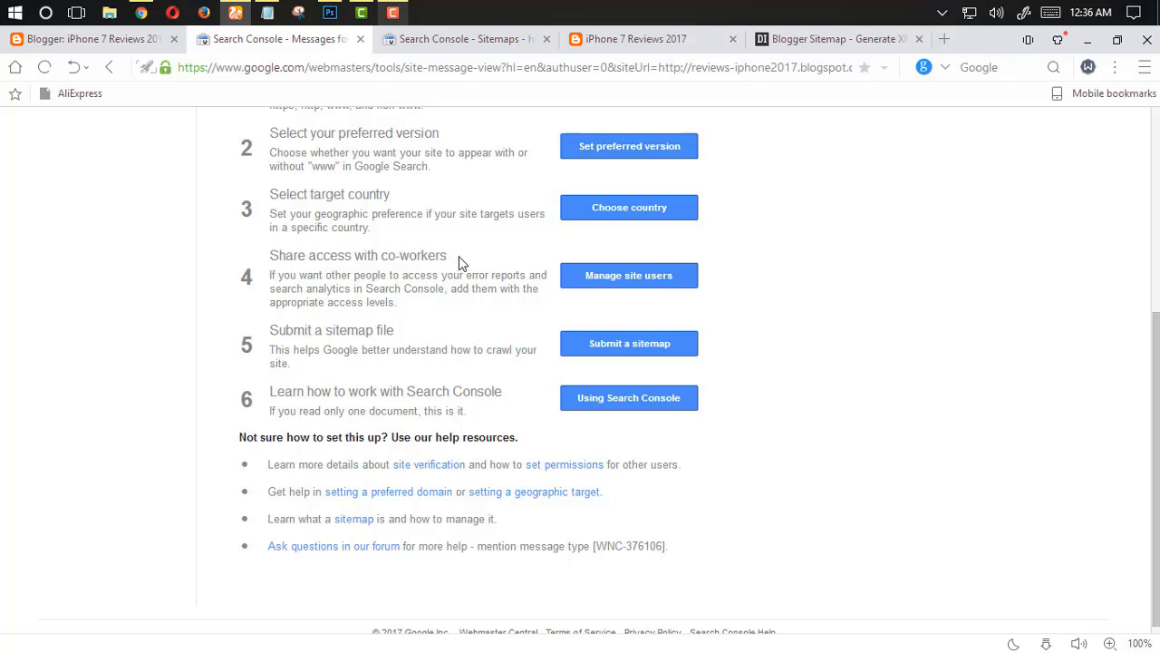
pyautogui.click(449, 41)
pyautogui.scroll(2, 544, 326)
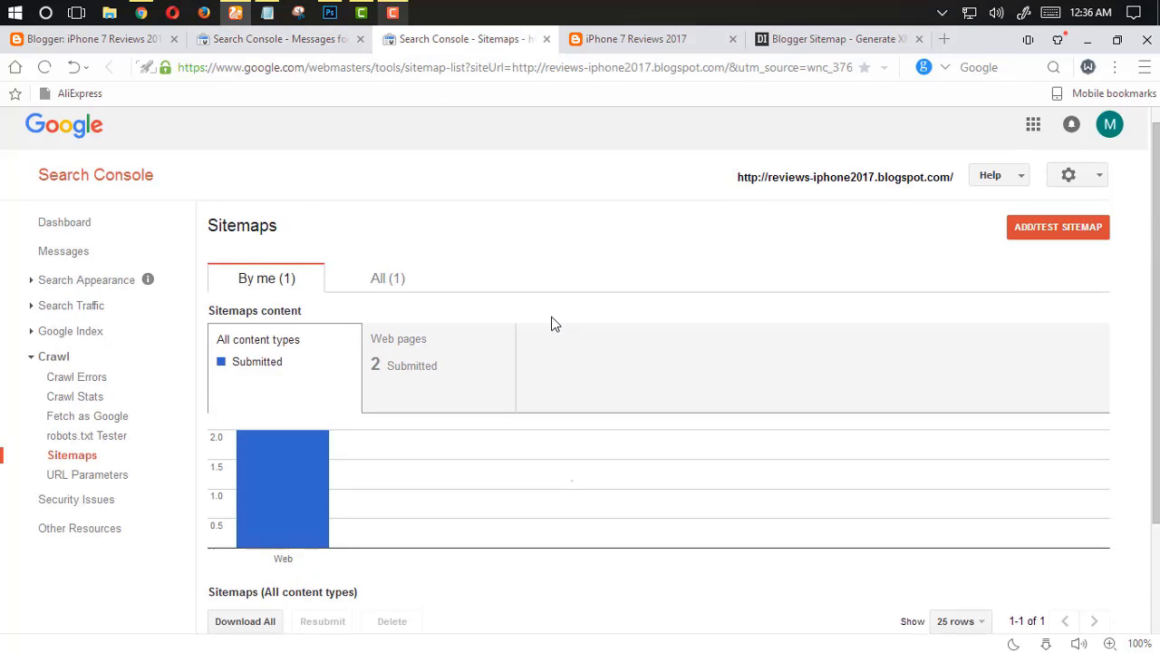
# Add sitemap.xml as a new sitemap, submit it, and refresh the Sitemaps page
pyautogui.click(1066, 237)
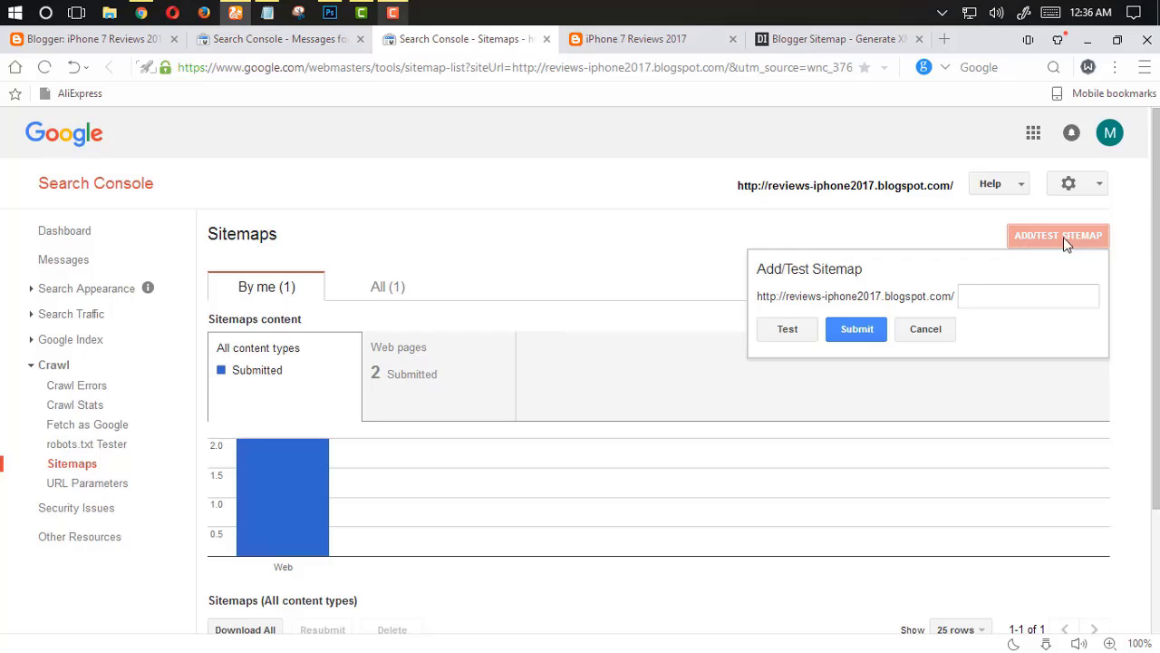
pyautogui.click(984, 293)
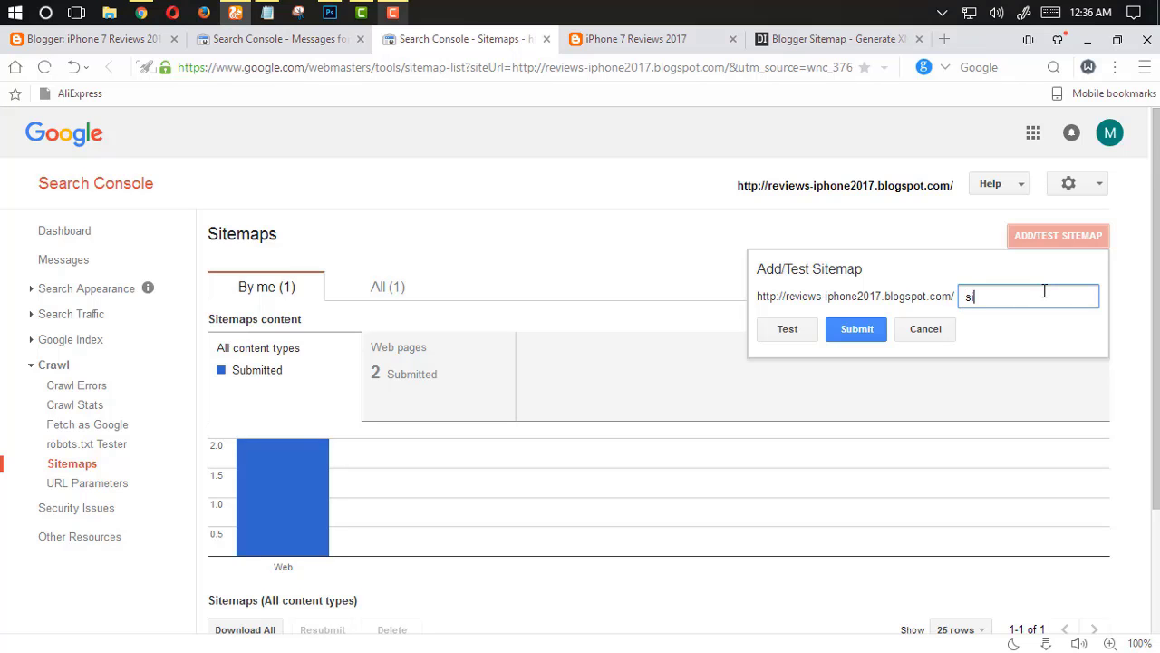
pyautogui.write('site')
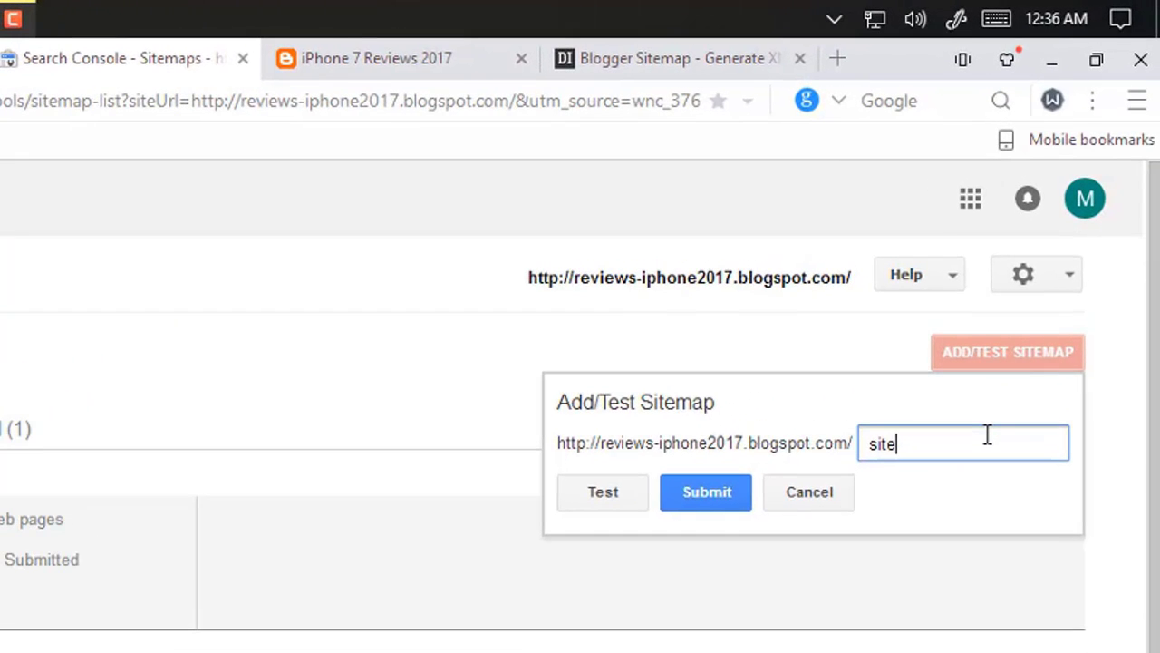
pyautogui.write('map.xml')
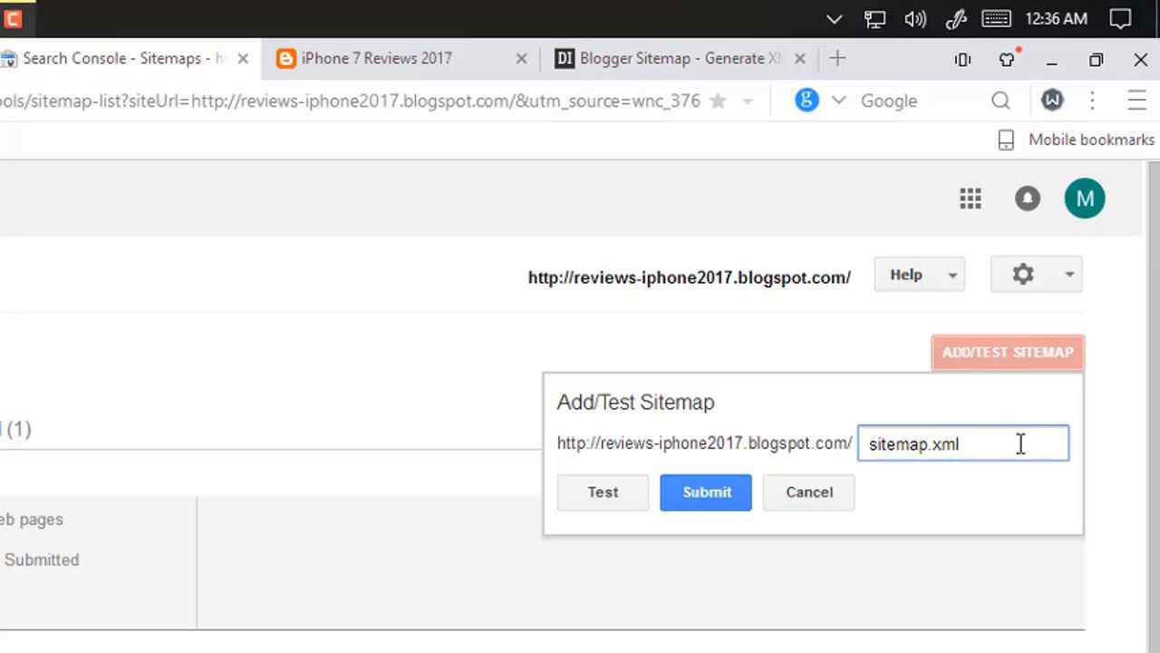
pyautogui.click(694, 505)
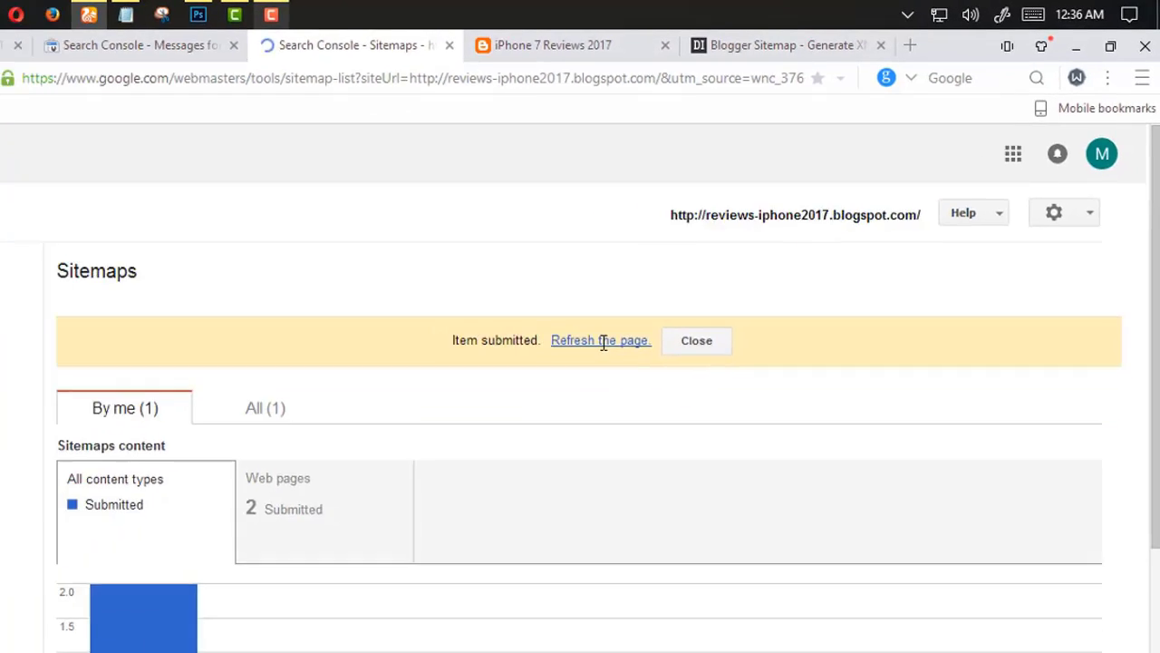
pyautogui.click(441, 441)
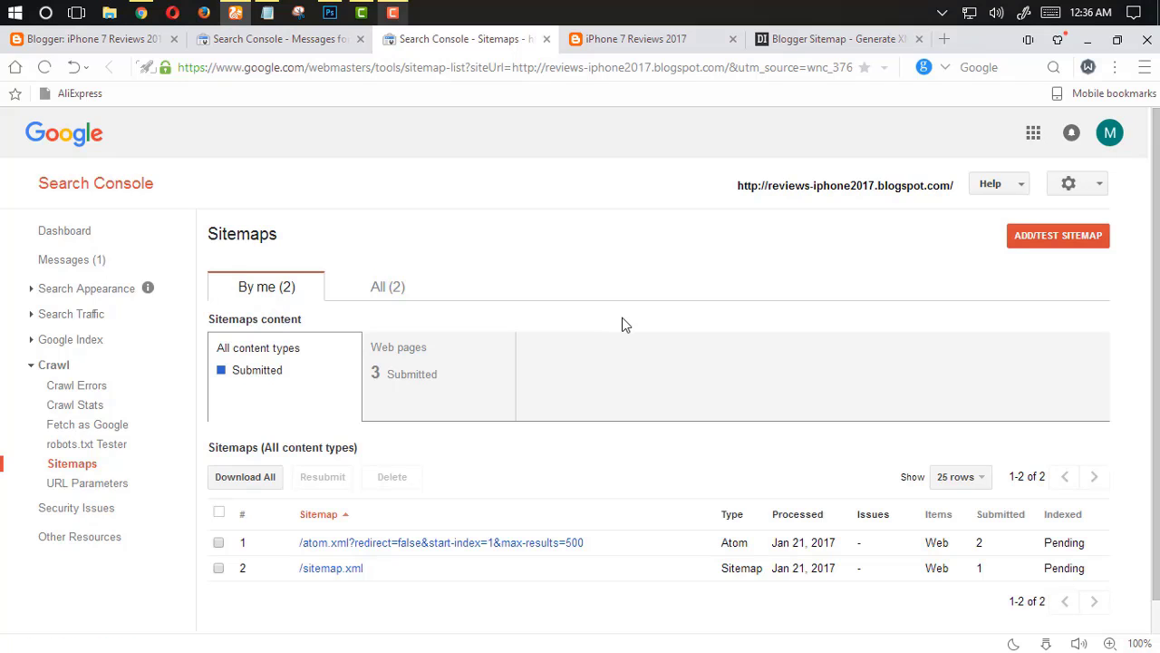
# Review the Web pages content chart and both submitted sitemaps on the Sitemaps page
pyautogui.scroll(-3, 622, 323)
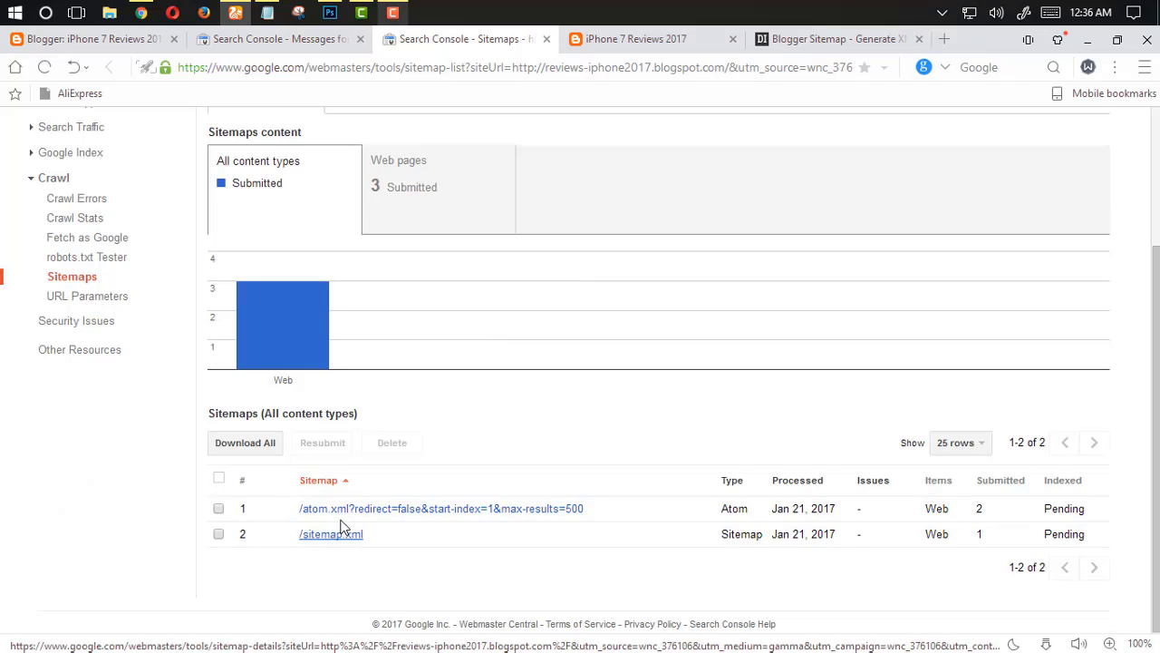
pyautogui.scroll(2, 338, 511)
pyautogui.click(422, 384)
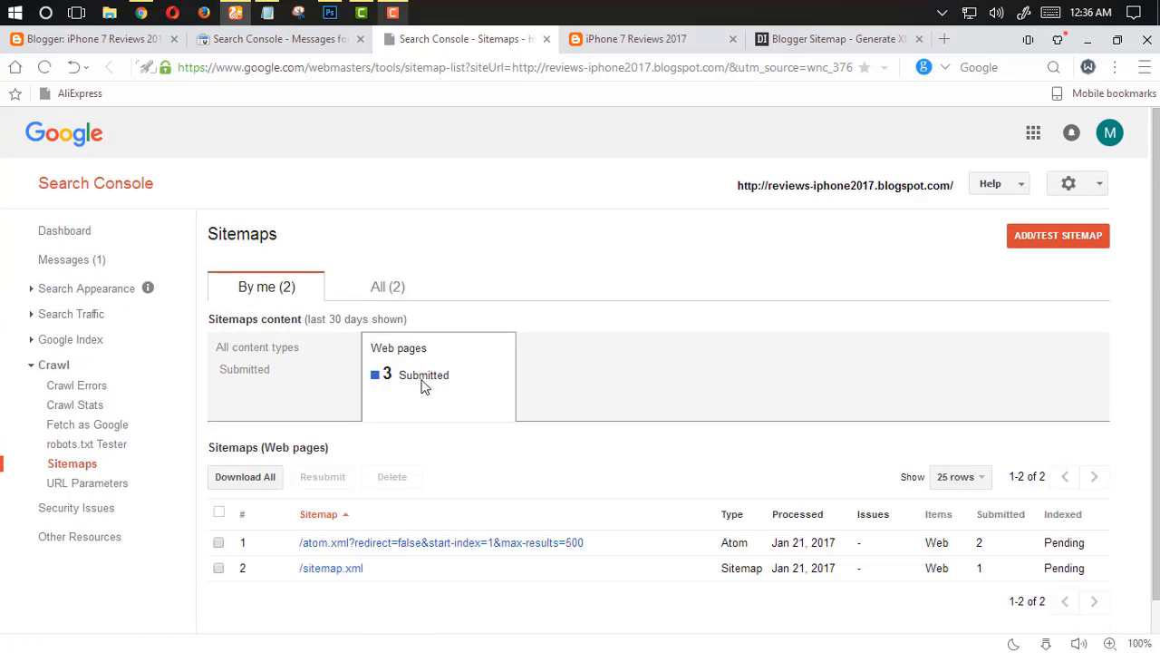
pyautogui.click(316, 384)
pyautogui.click(433, 381)
pyautogui.scroll(-1, 431, 382)
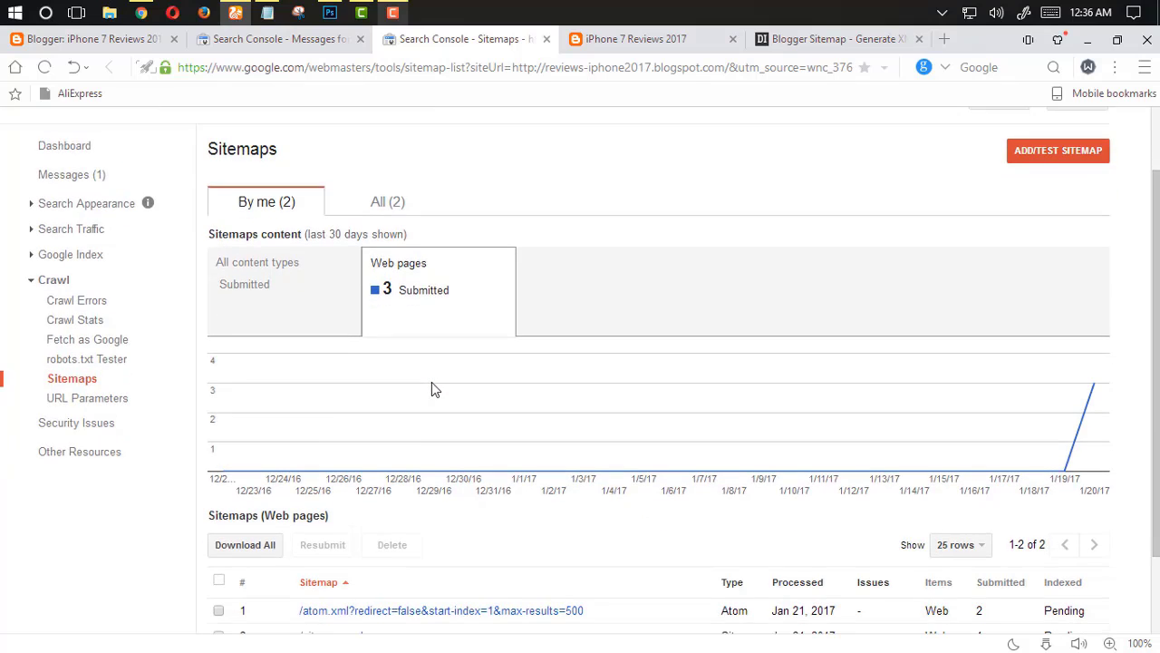
pyautogui.scroll(1, 443, 400)
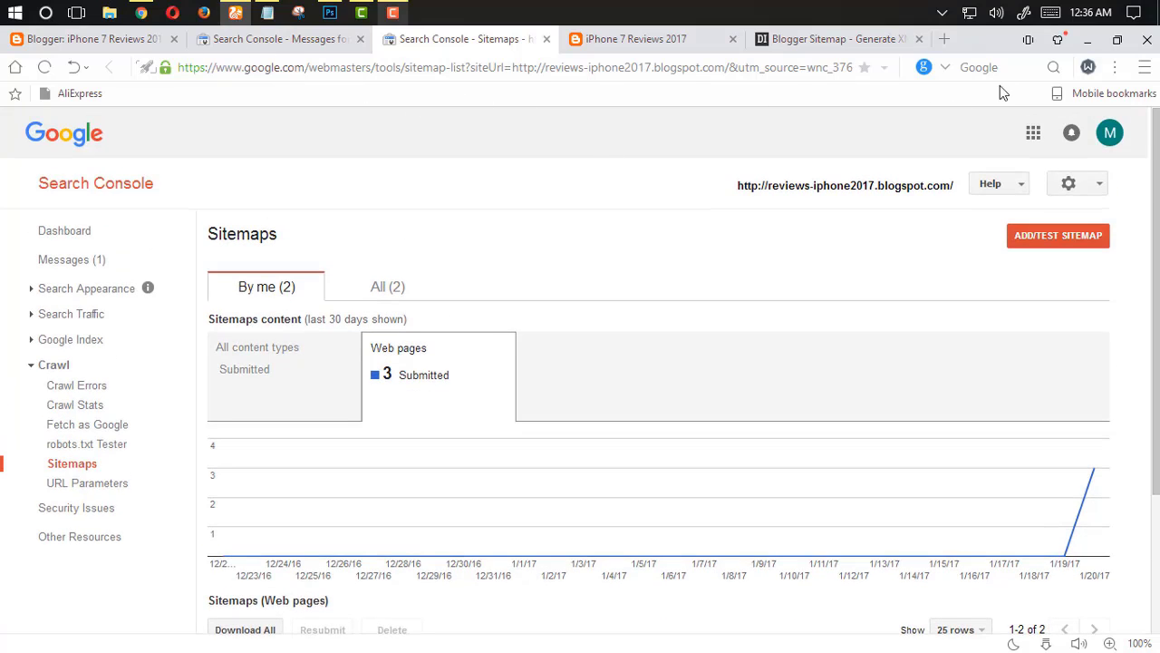
pyautogui.click(1084, 46)
pyautogui.click(936, 45)
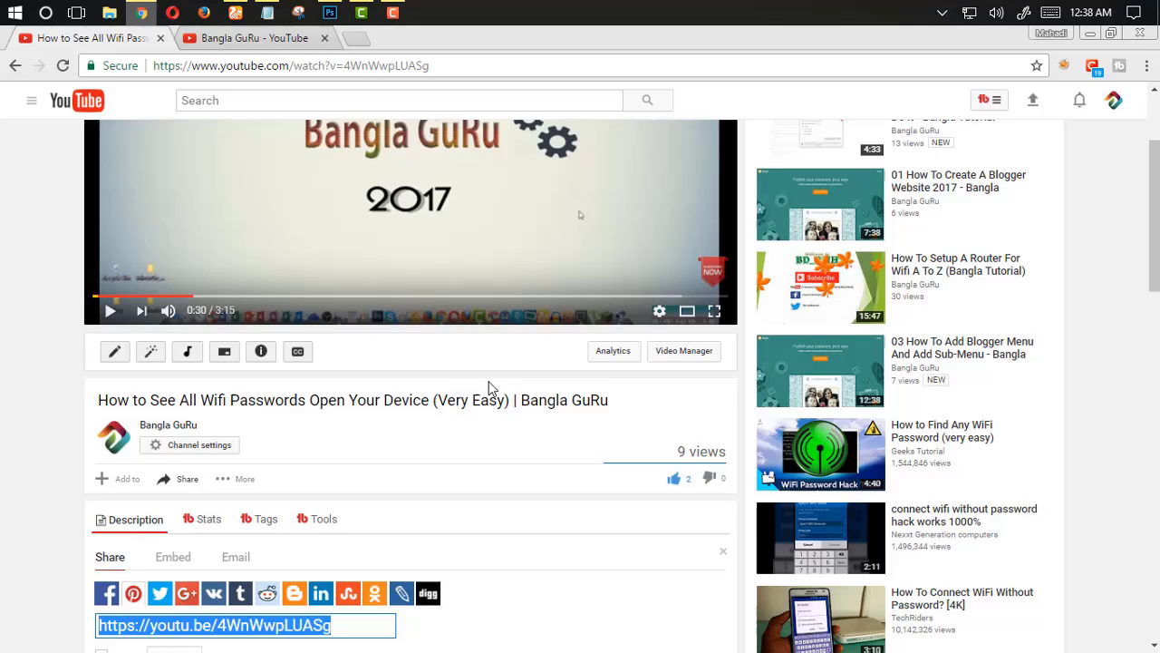
pyautogui.scroll(-2, 488, 388)
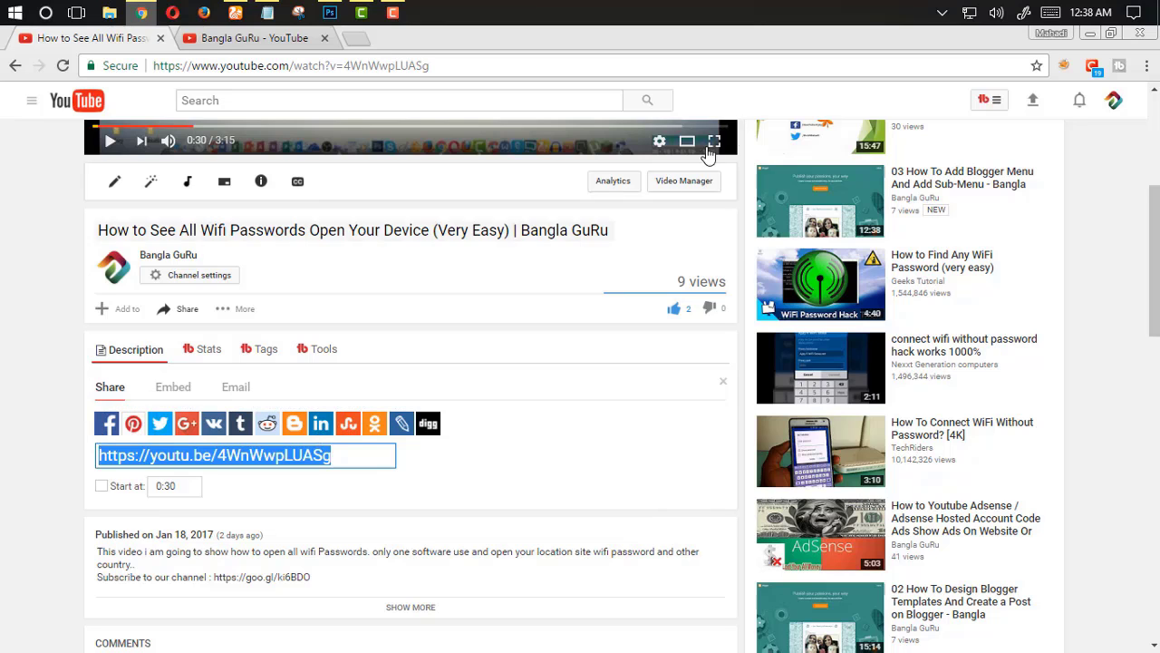
pyautogui.click(1089, 32)
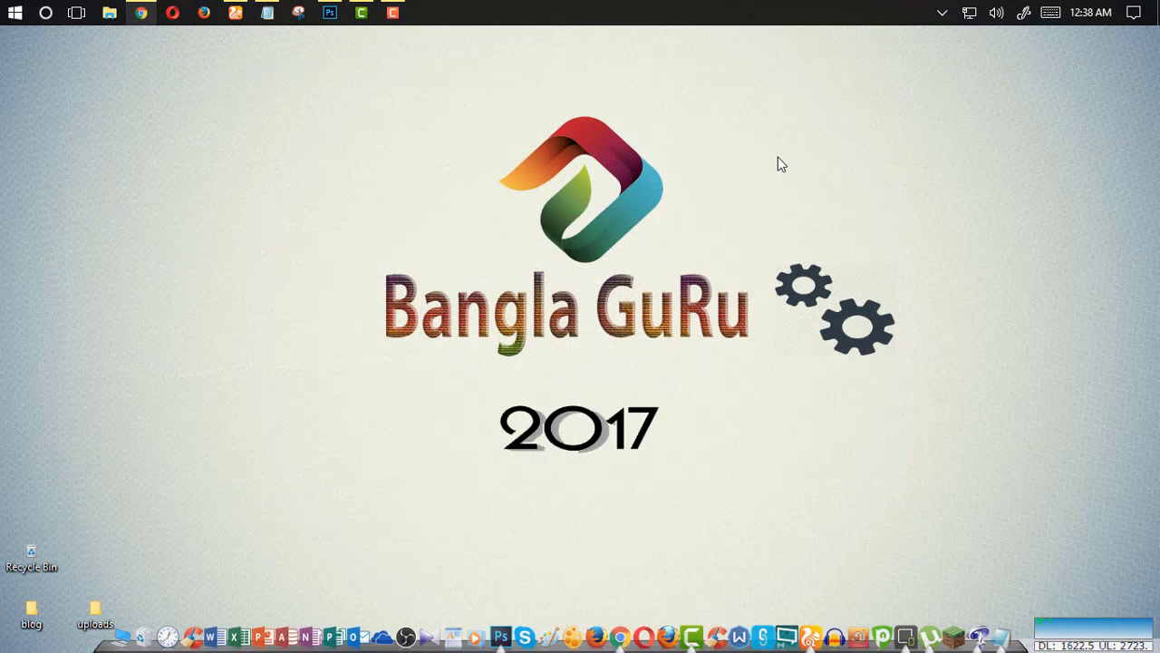